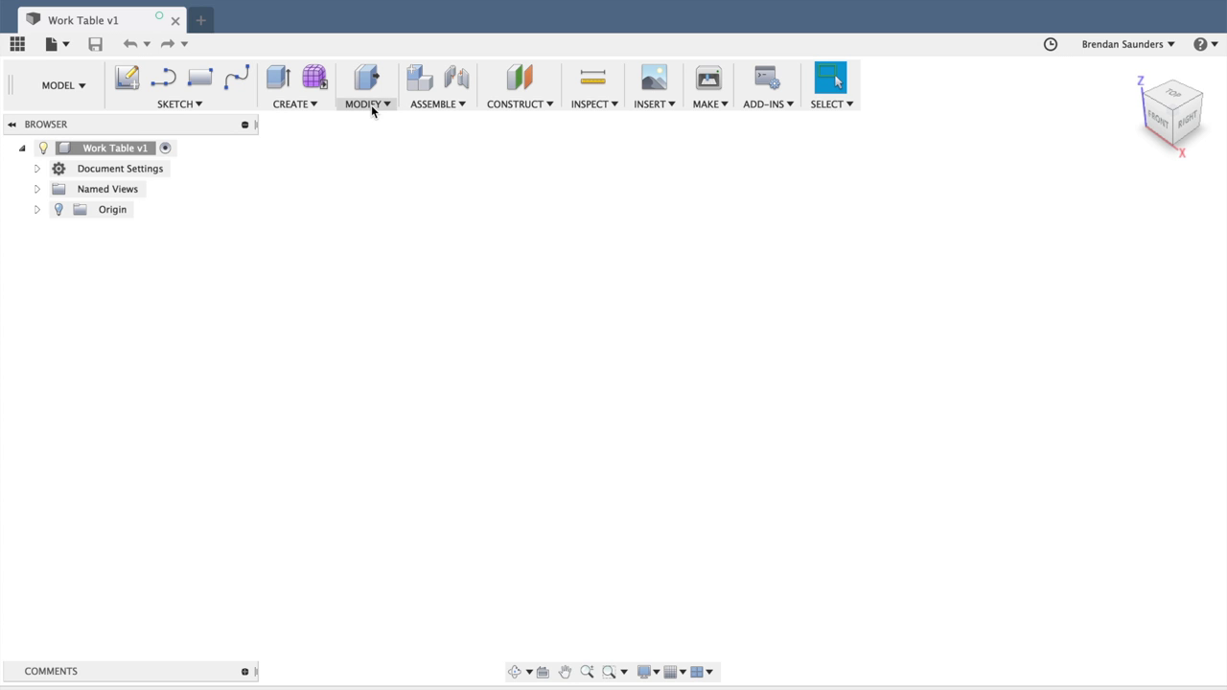
- Add a user parameter named ply with the expression 0.75 in inches
left_click(371, 104)
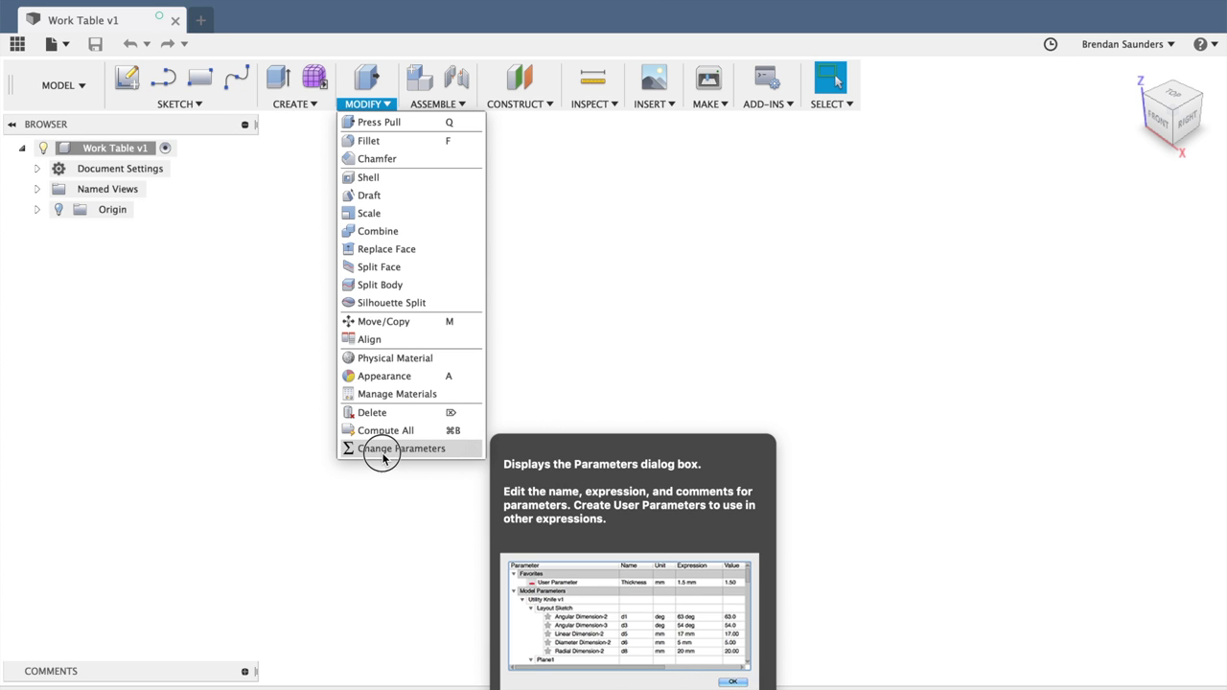
left_click(383, 448)
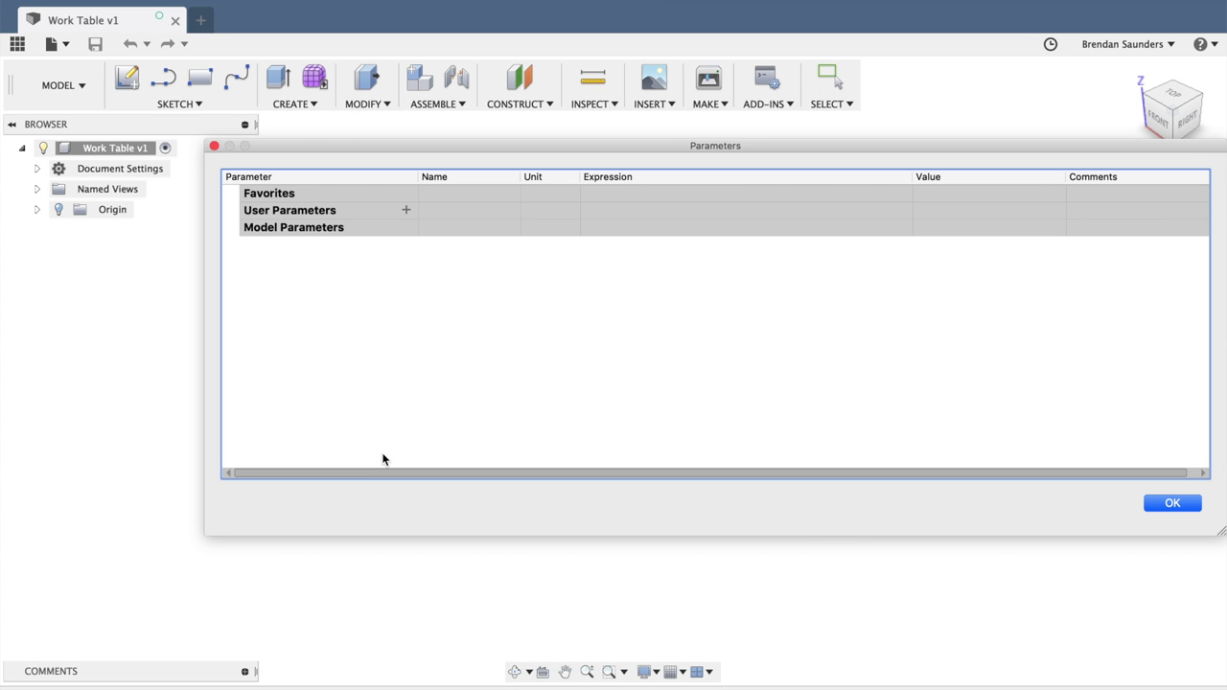
left_click(407, 210)
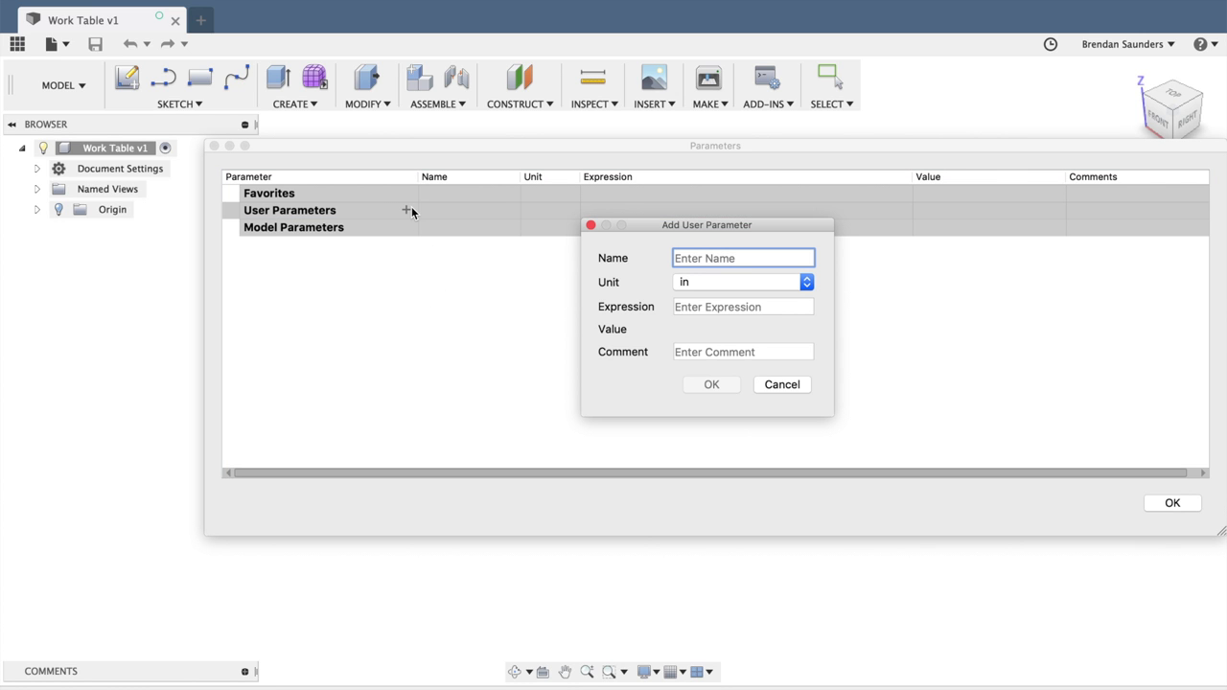
type("ply")
key("Tab")
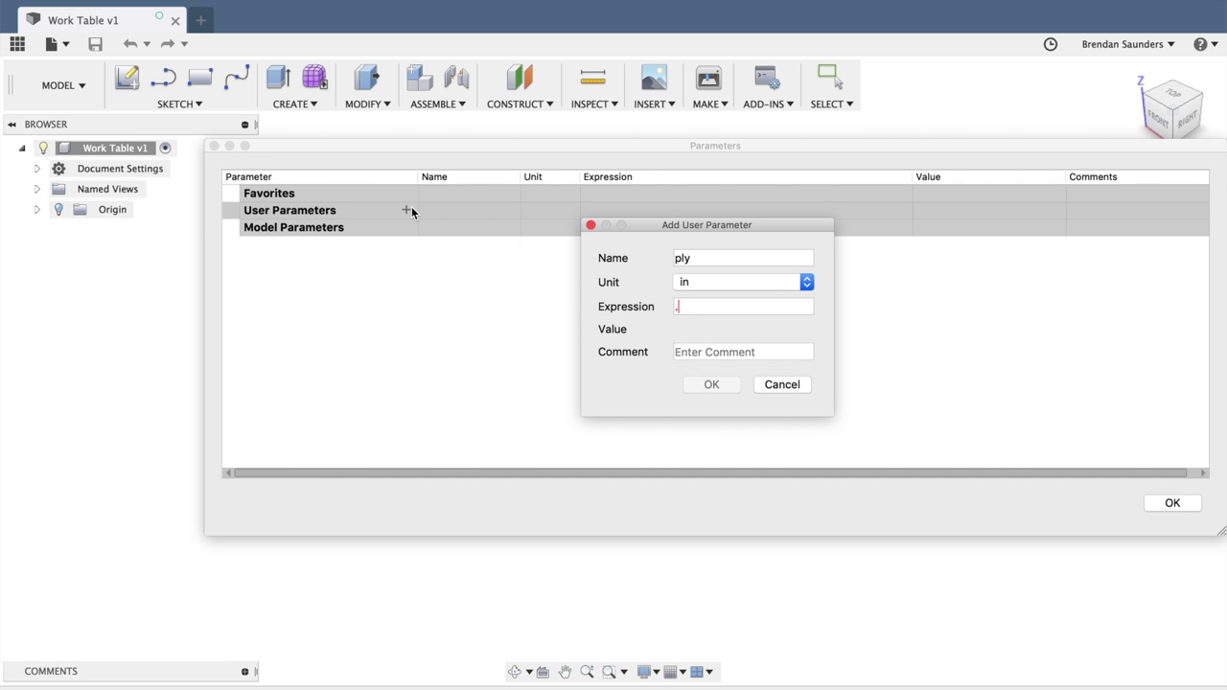
type(".75")
key("Return")
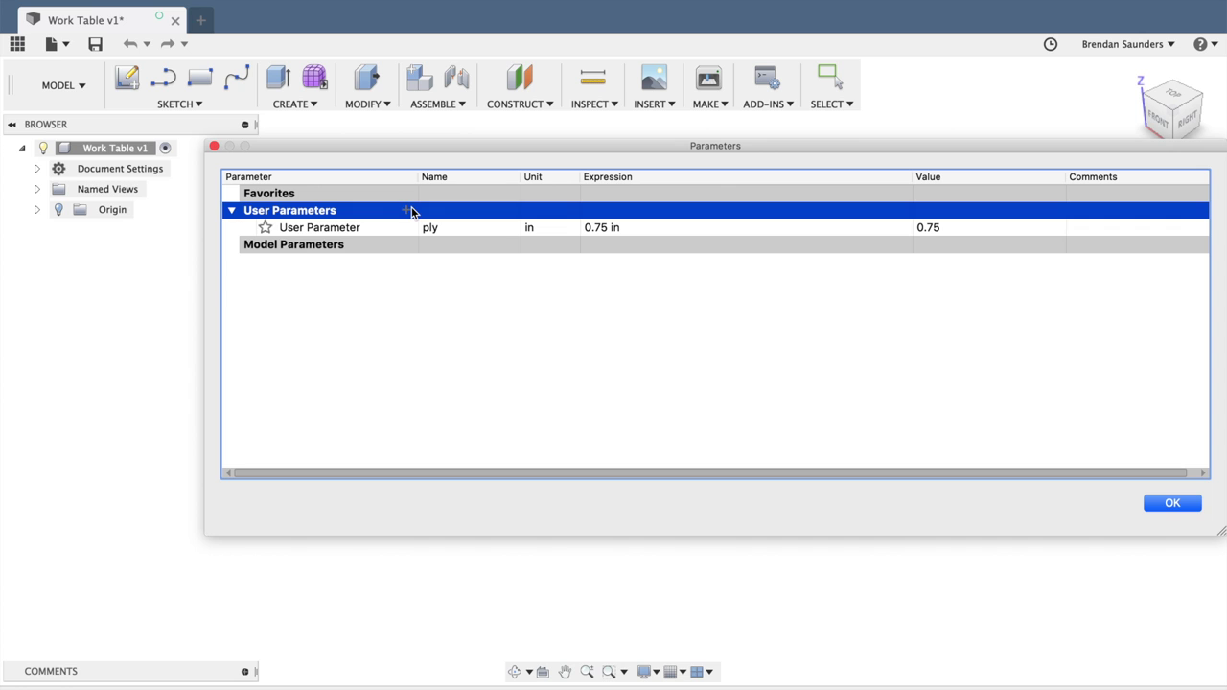
- Add a user parameter named length with the expression 72 in inches
left_click(406, 210)
type("length")
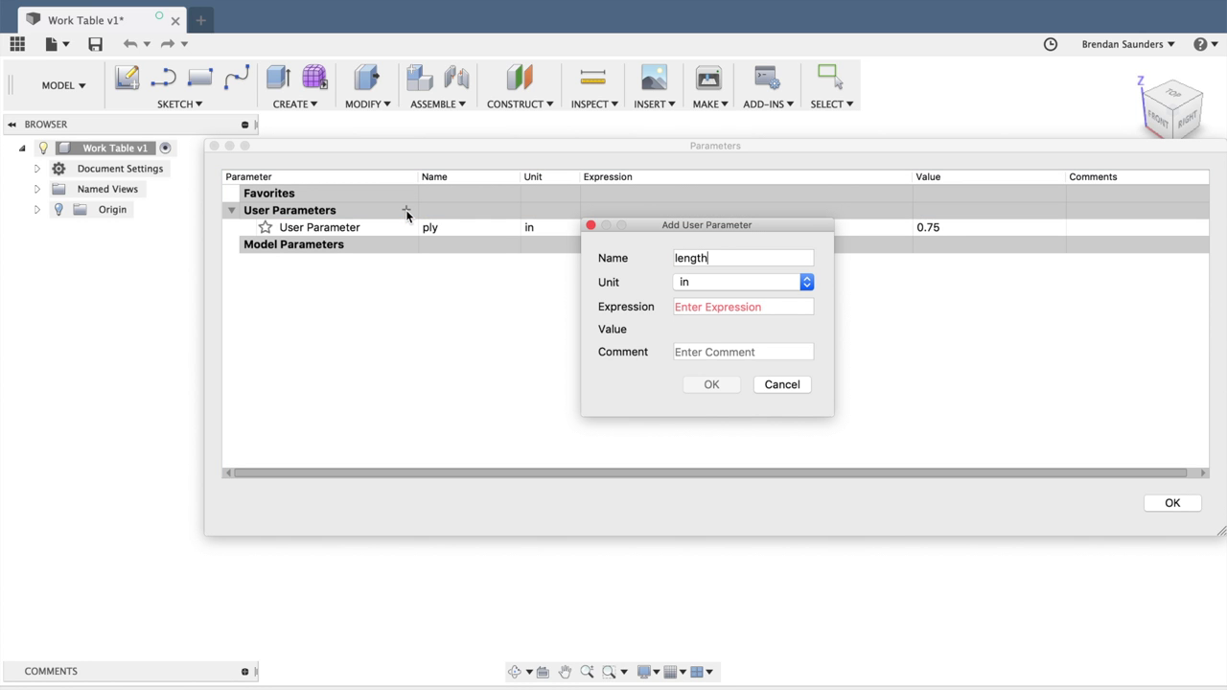
key("Tab")
type("72")
key("Return")
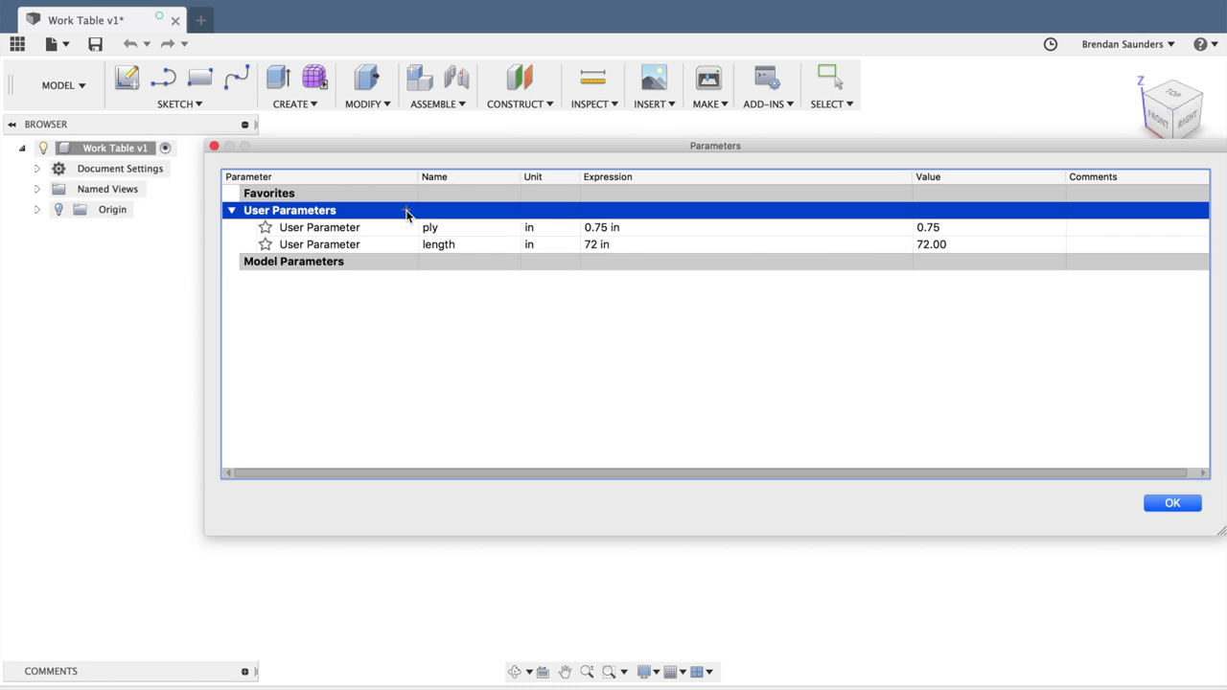
- Add a user parameter named depth with the expression 23 in inches
left_click(406, 210)
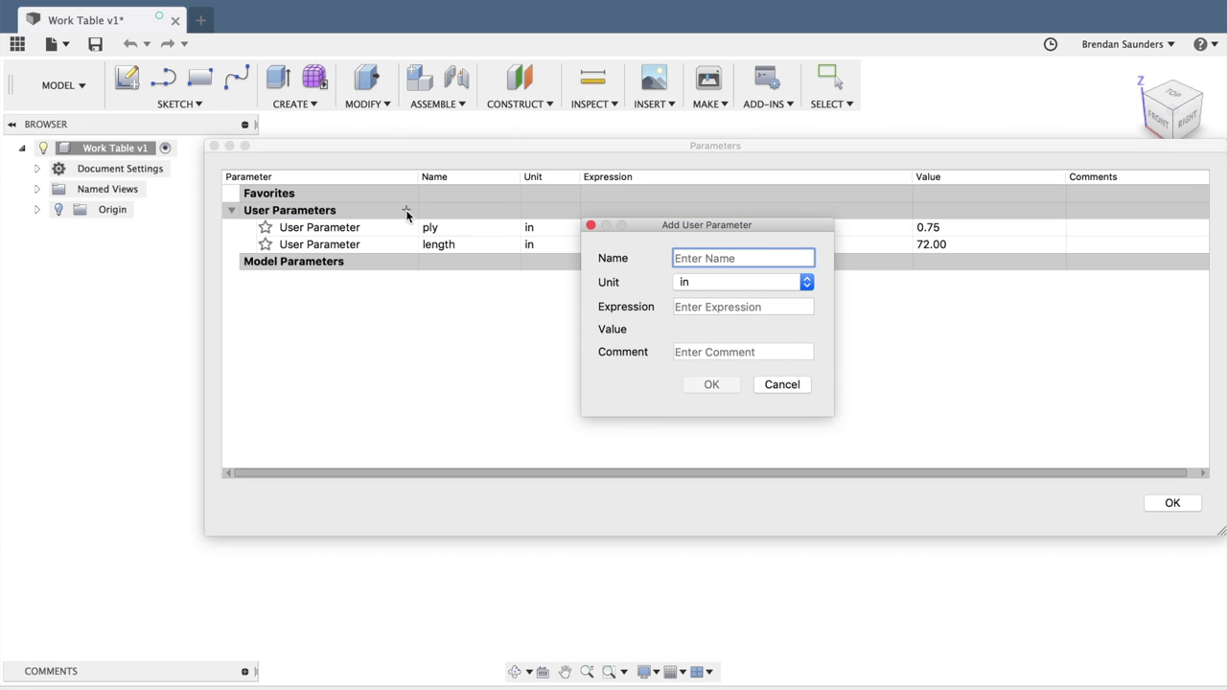
type("depth")
key("Tab")
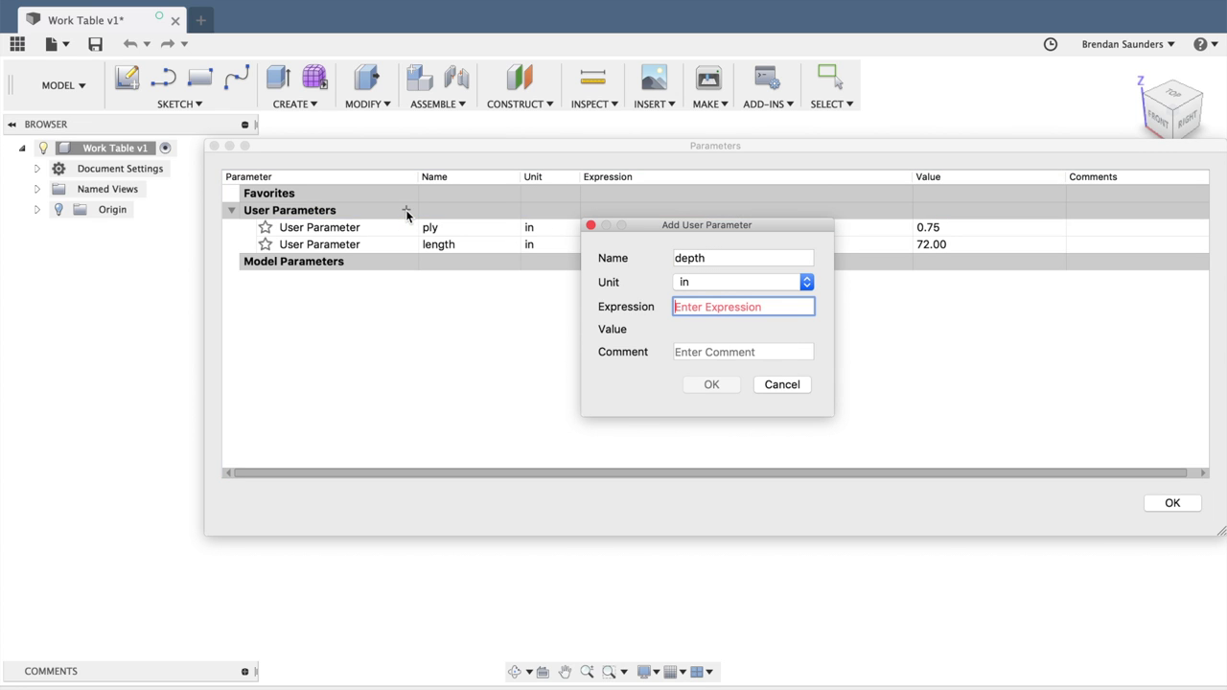
type("23")
key("Return")
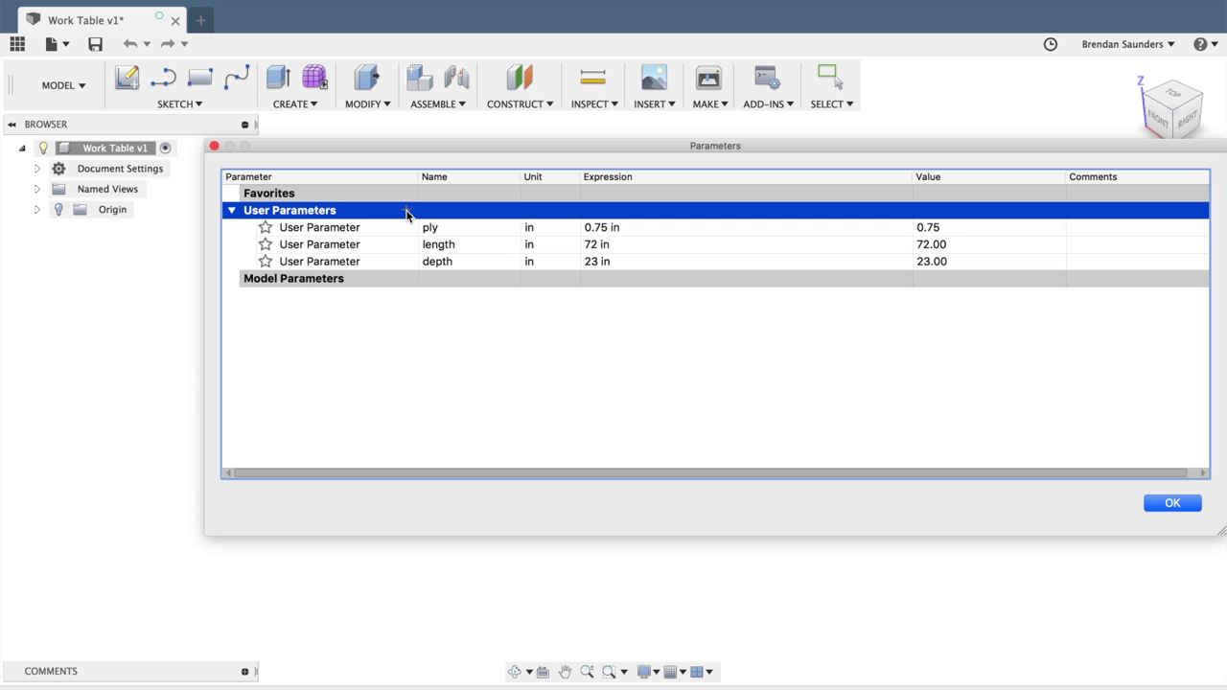
- Add a user parameter named height in inches, driven by the expression 38 - ply * 2
left_click(406, 210)
type("height")
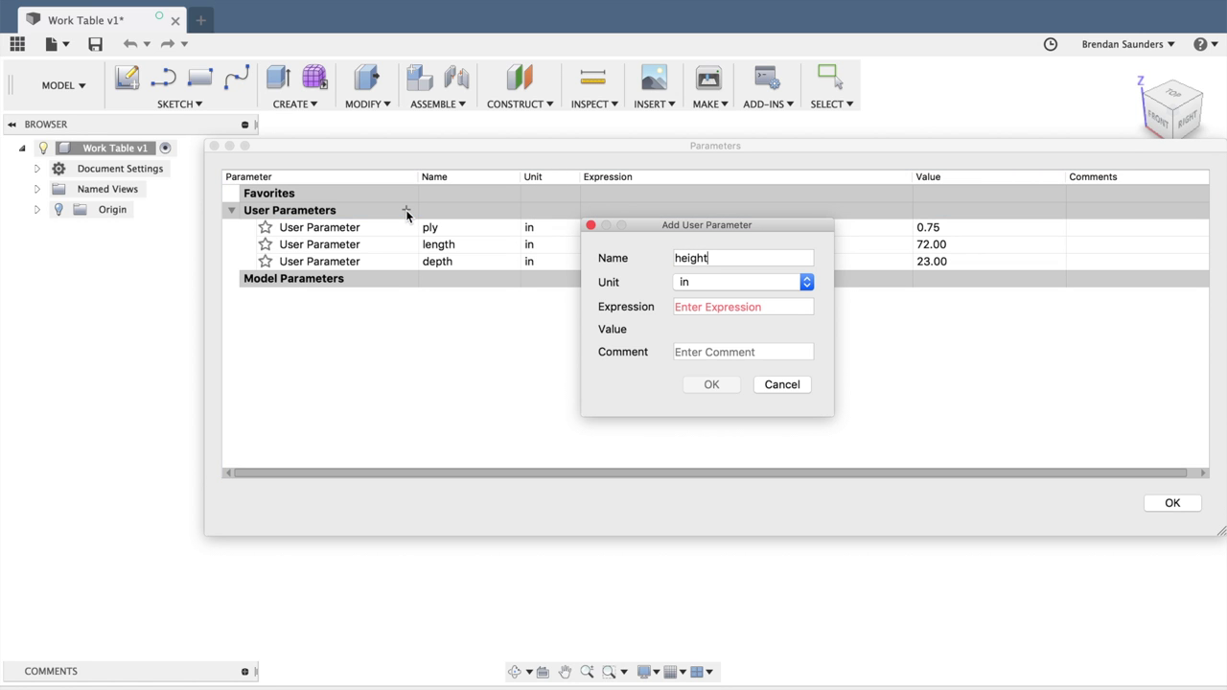
key("Tab")
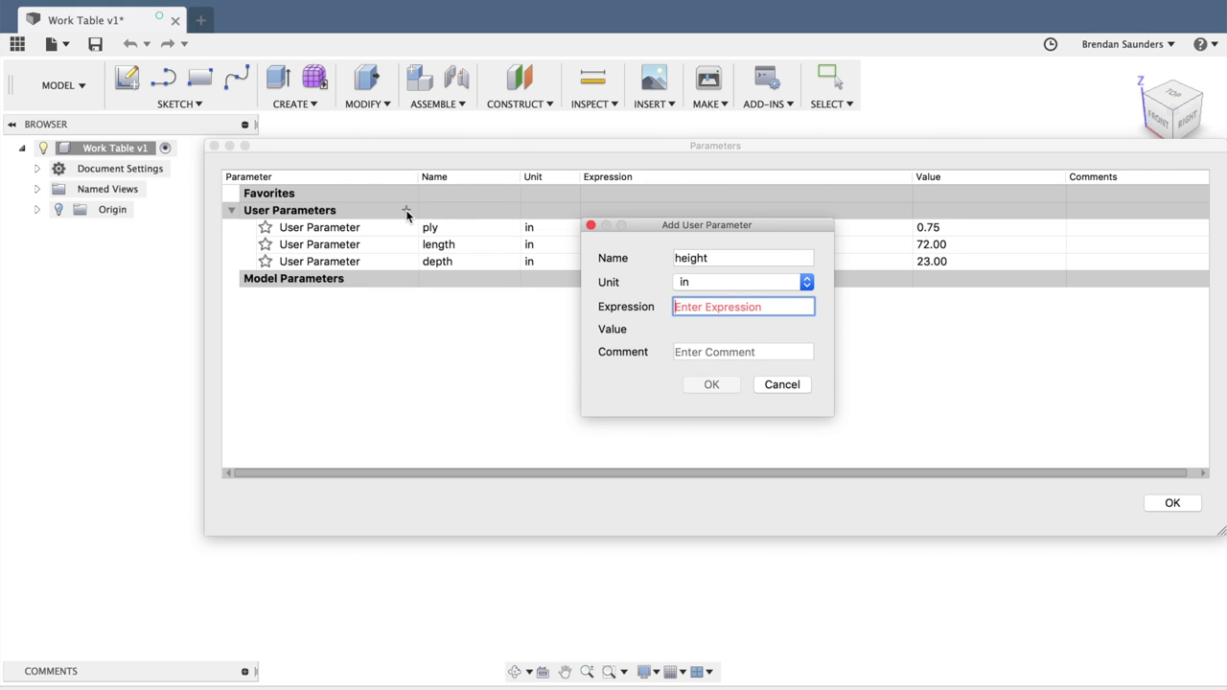
type("38")
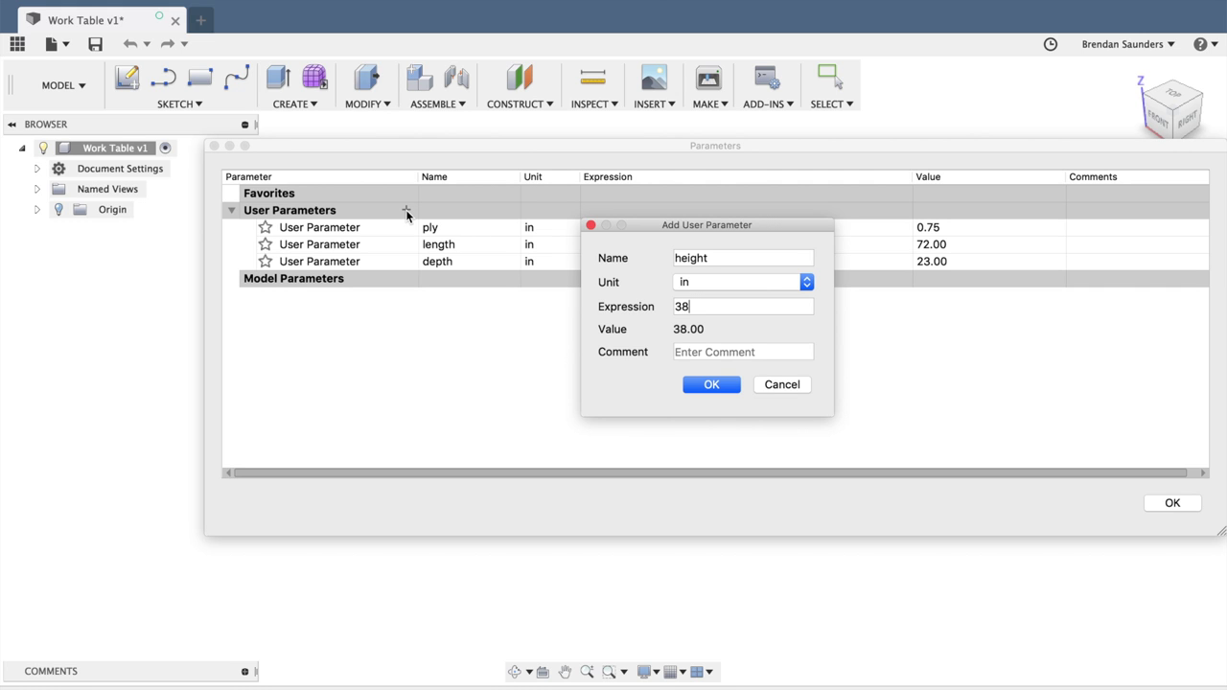
type(" - ply * 2")
left_click(710, 384)
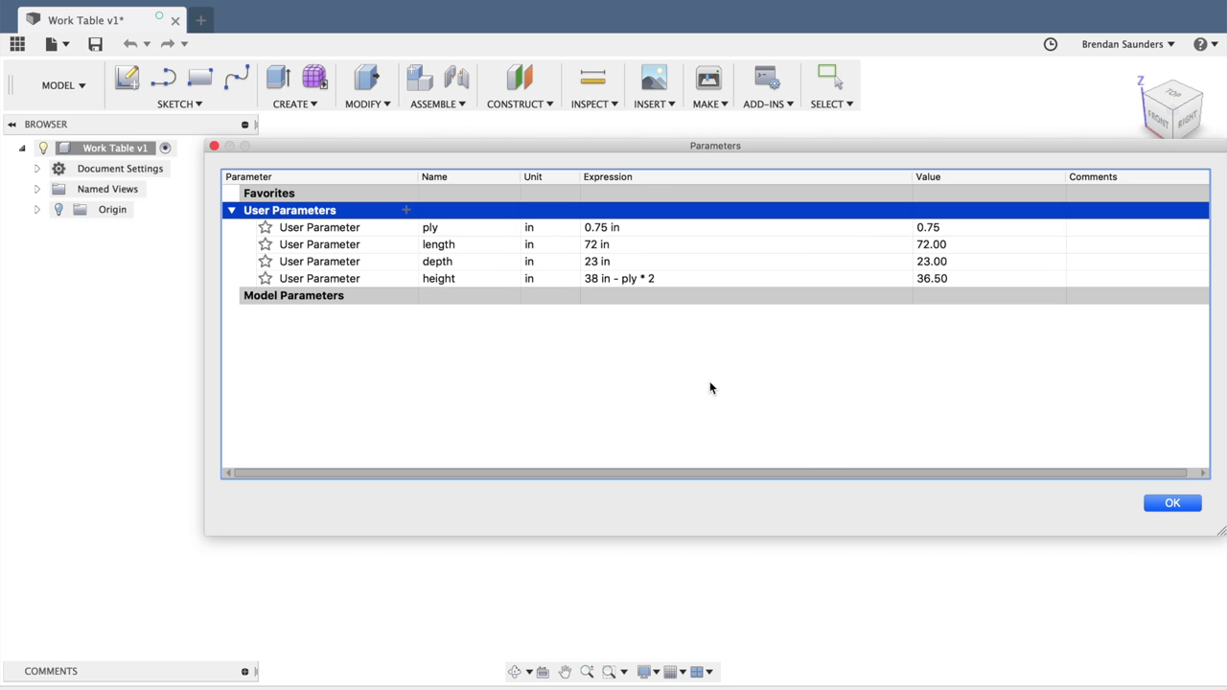
- Add a user parameter named width in inches, driven by the expression 18 - ply * 2
left_click(408, 210)
type("width")
key("Tab")
type("18 -")
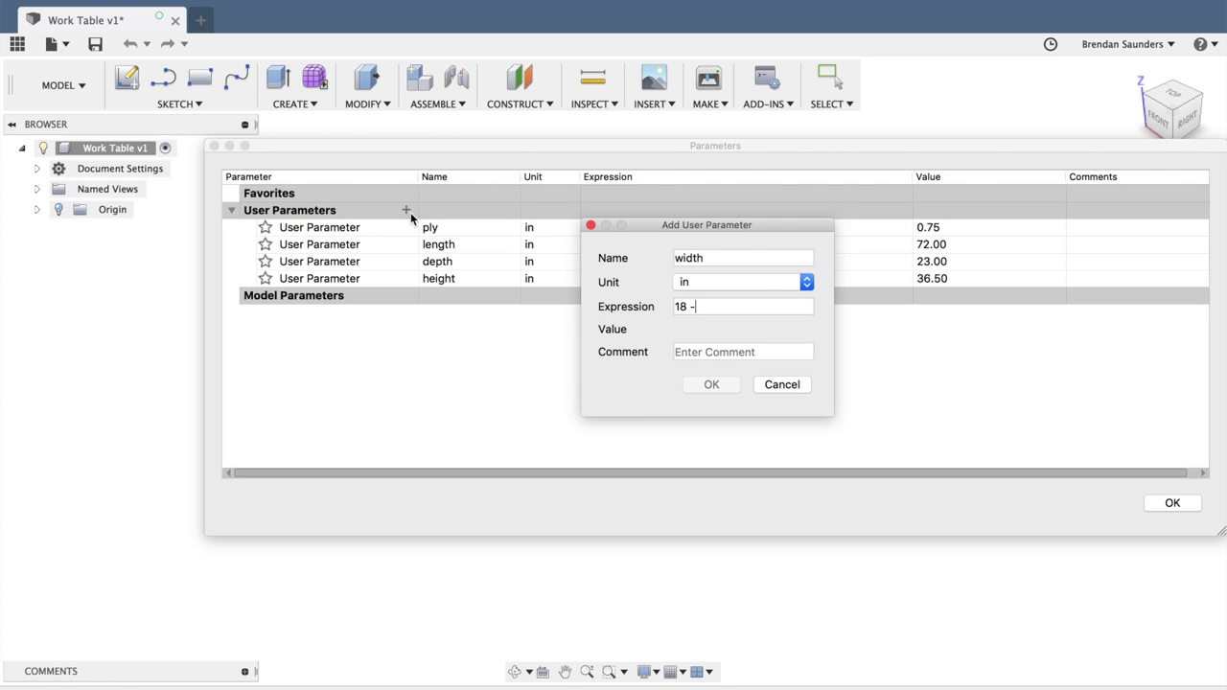
type(" ply * 2")
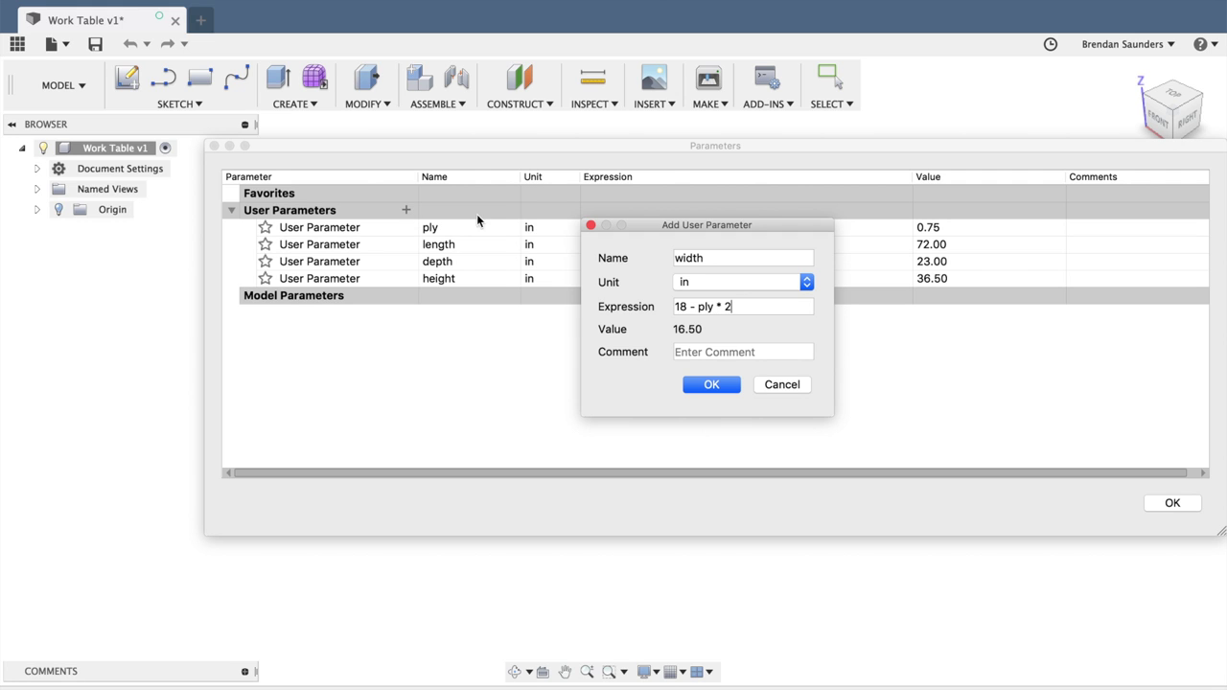
left_click(710, 384)
- Add a user parameter named kickHeight with the expression 6 in inches
left_click(407, 211)
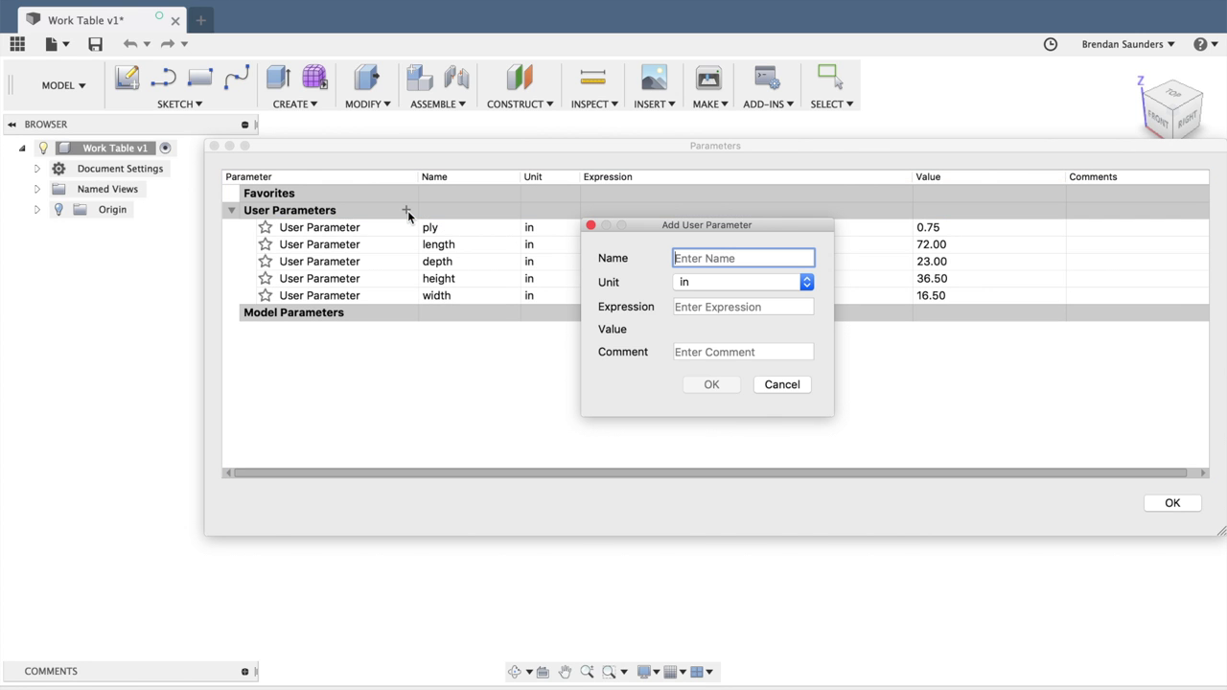
type("kick")
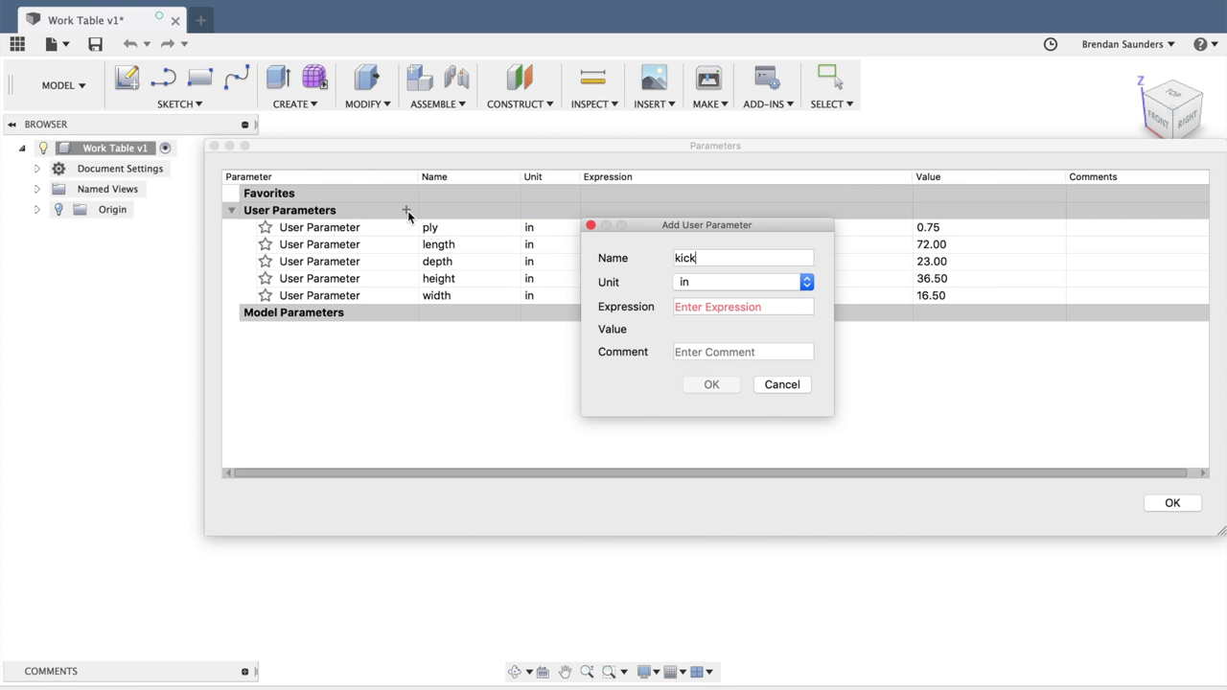
type("Height")
key("Tab")
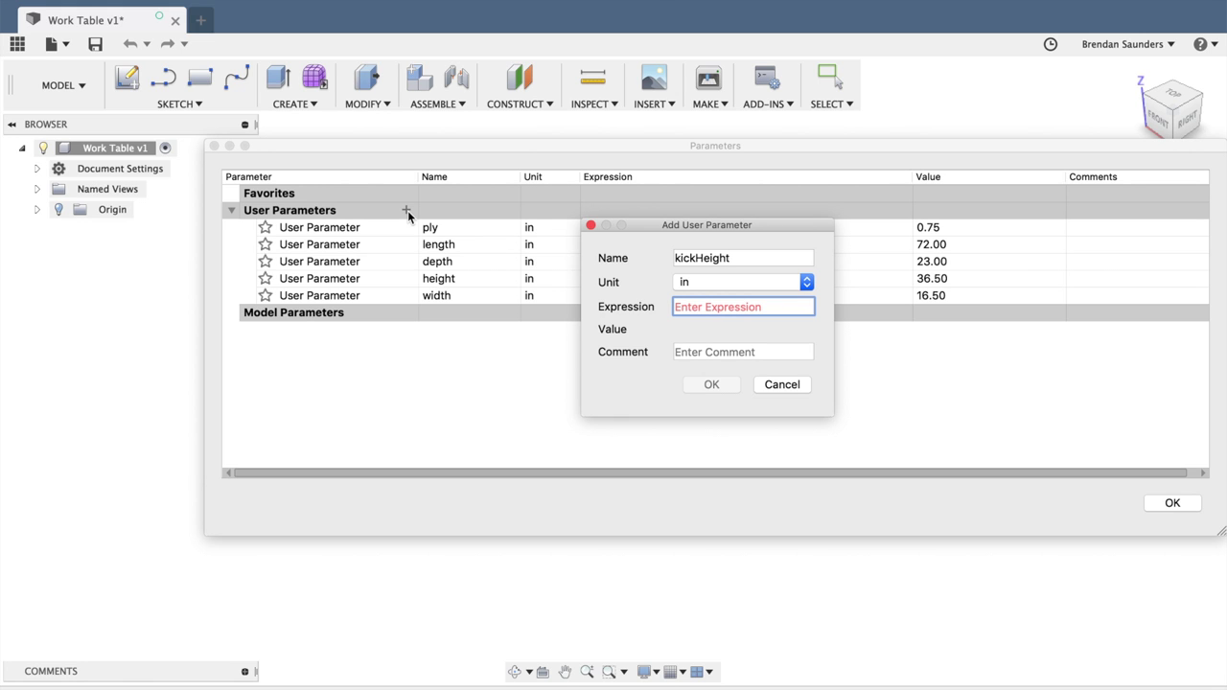
type("6")
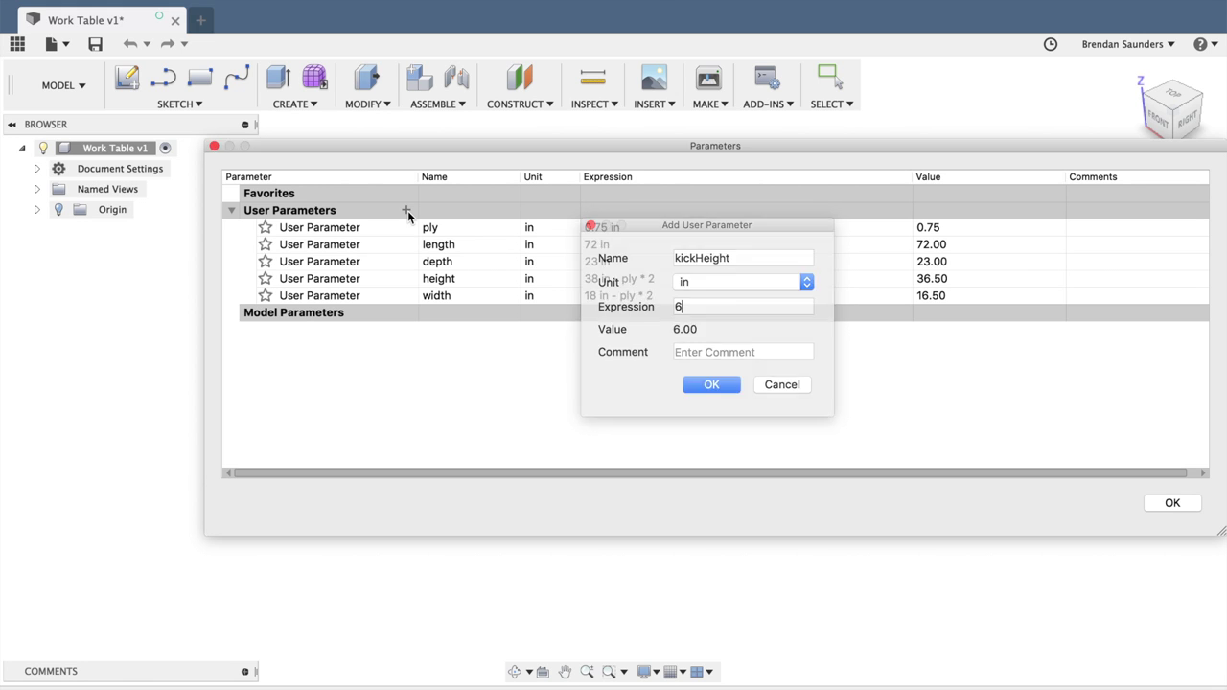
key("Return")
- Add a user parameter named kickDepth with the expression 3.5 in inches
left_click(407, 213)
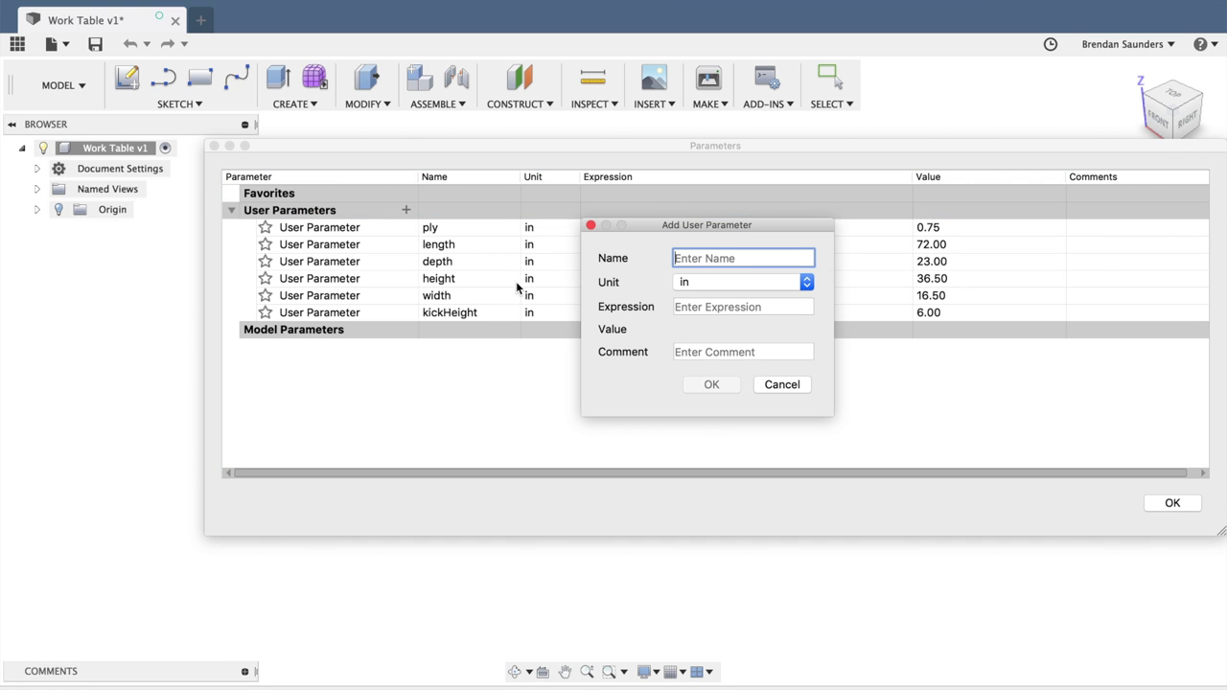
type("kickDepth")
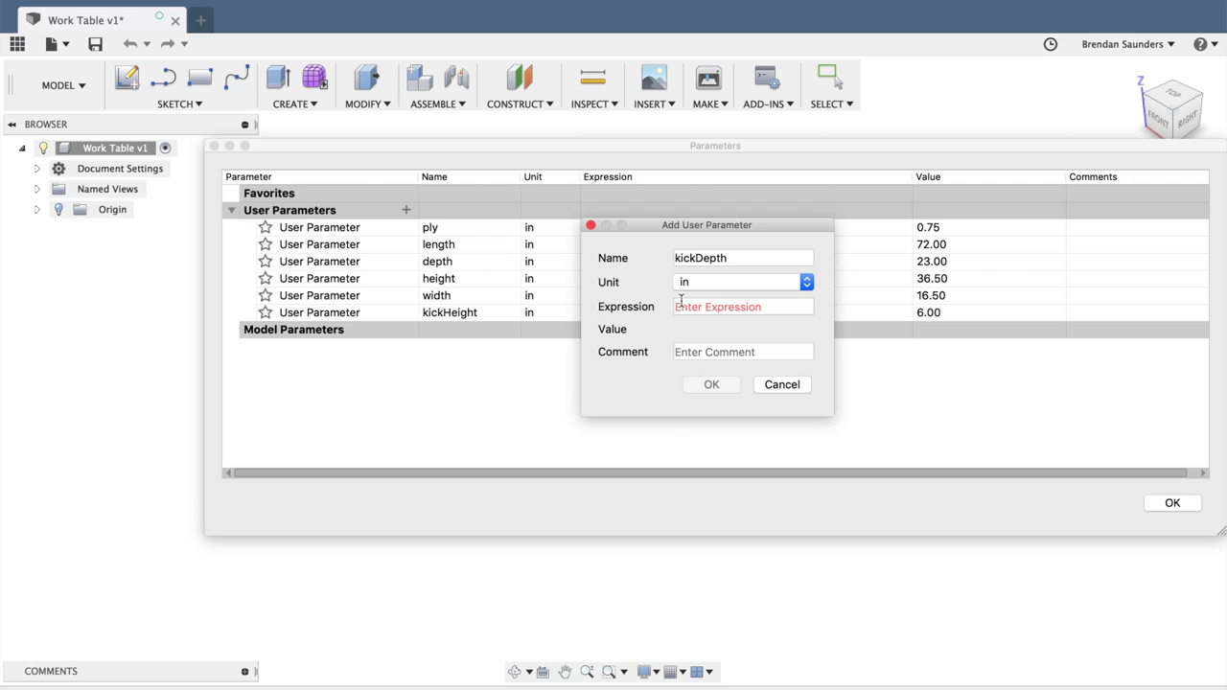
key("Tab")
type("3.5")
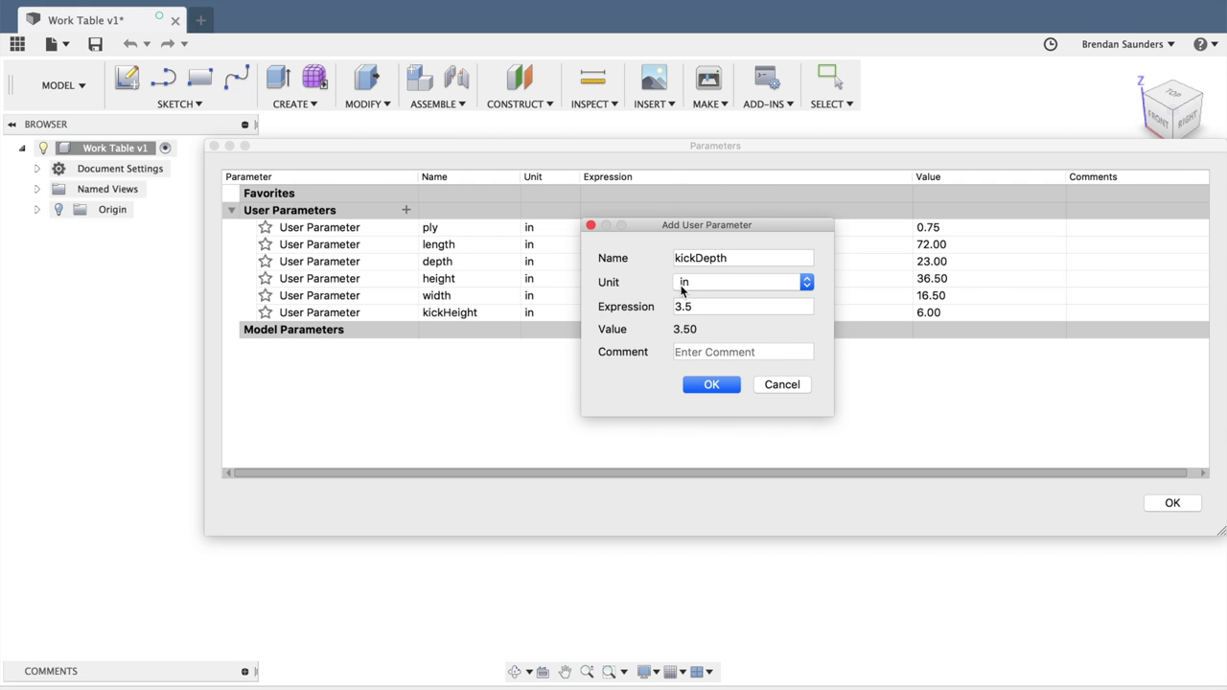
left_click(714, 385)
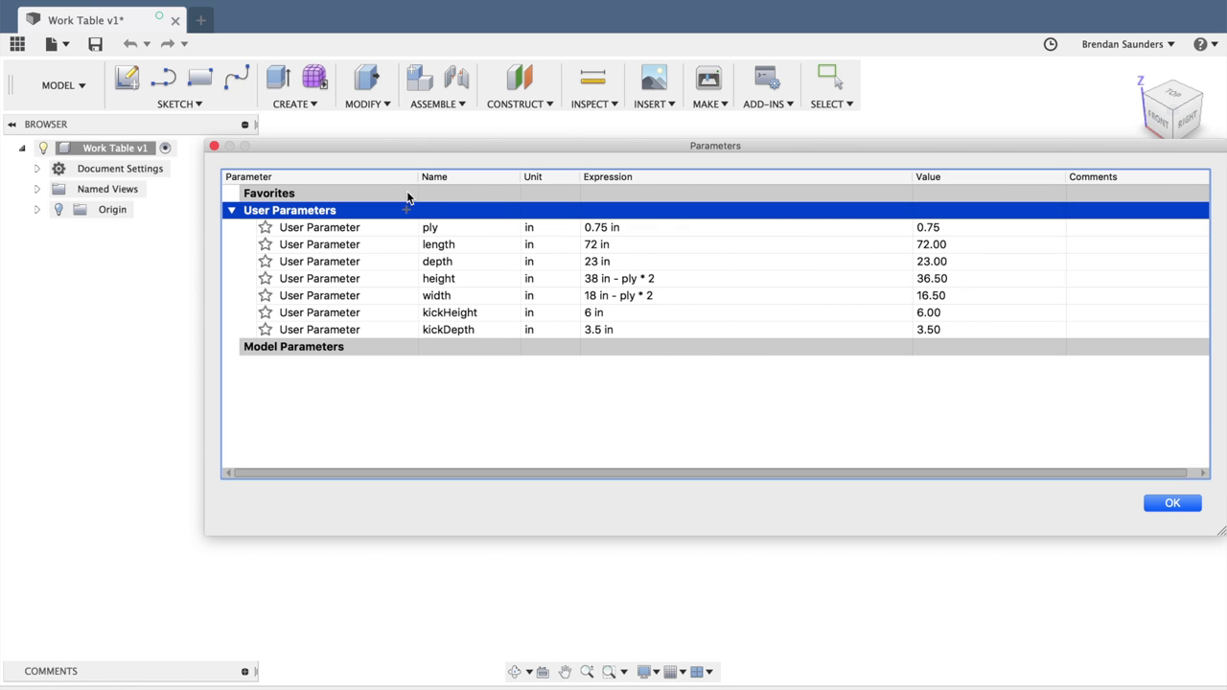
- Add a user parameter named trimDepth with the expression 2 in inches and accept the parameter list
left_click(408, 209)
type("trimDepth")
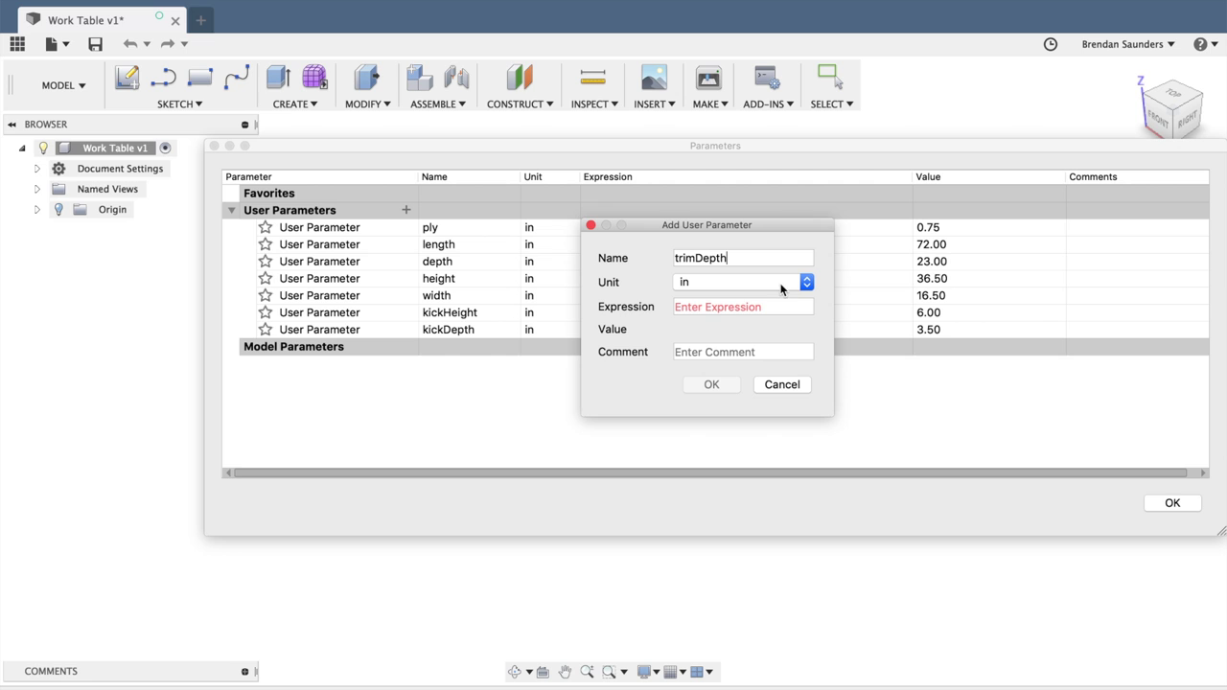
left_click(720, 311)
type("2")
left_click(717, 387)
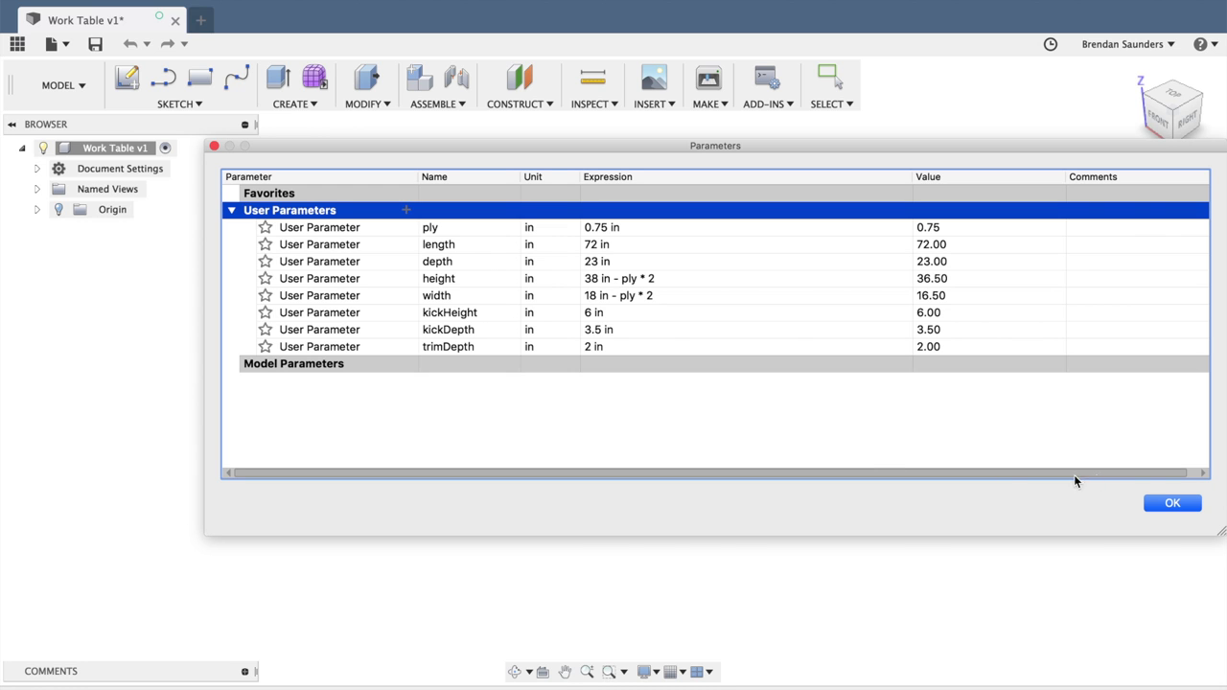
left_click(1172, 500)
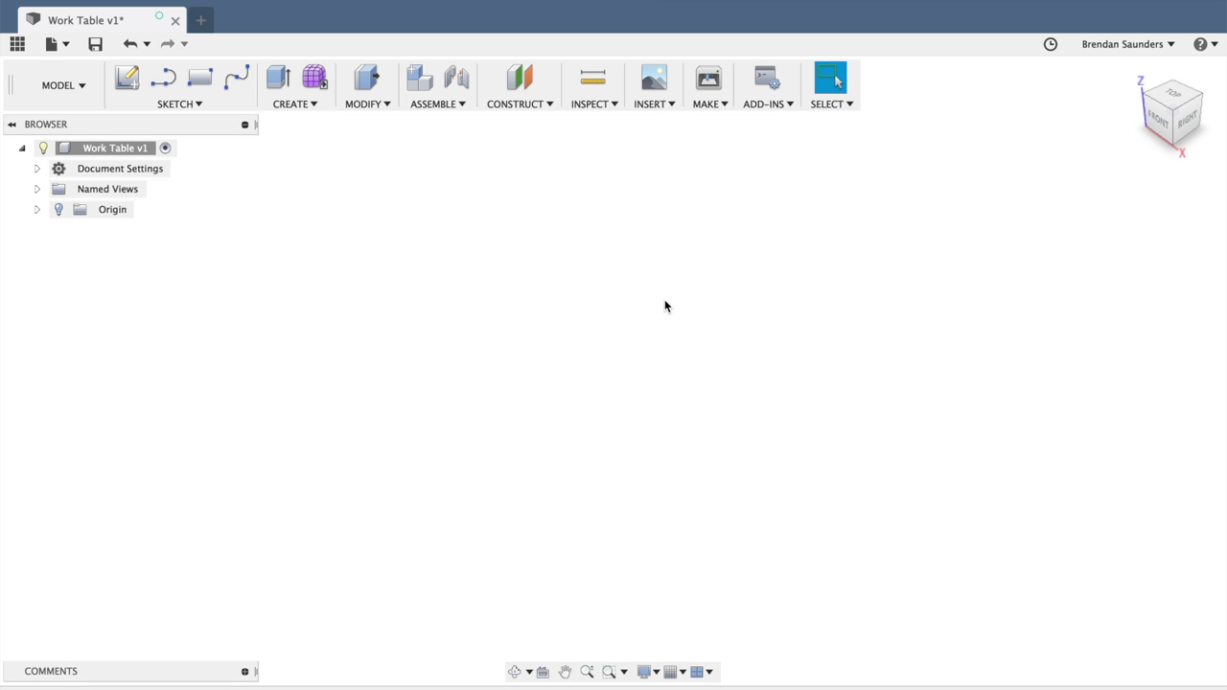
- Create a new component under the Work Table root and name it CabinetSide
right_click(129, 153)
left_click(141, 162)
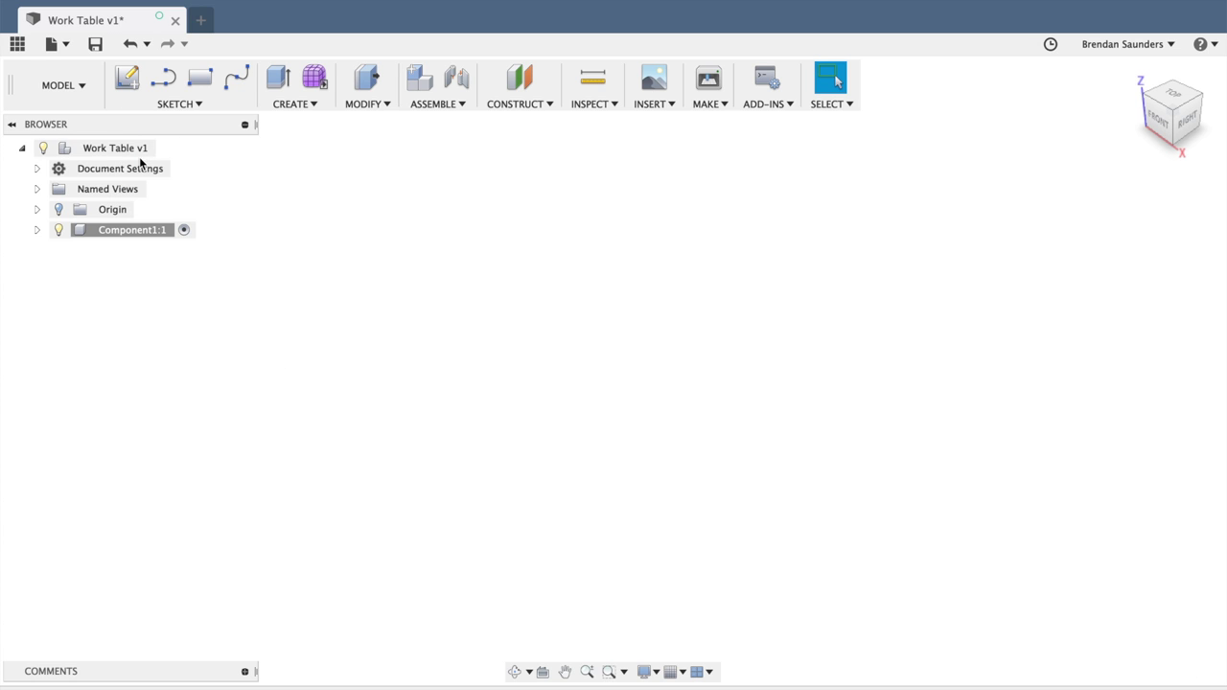
left_click(130, 232)
double_click(128, 231)
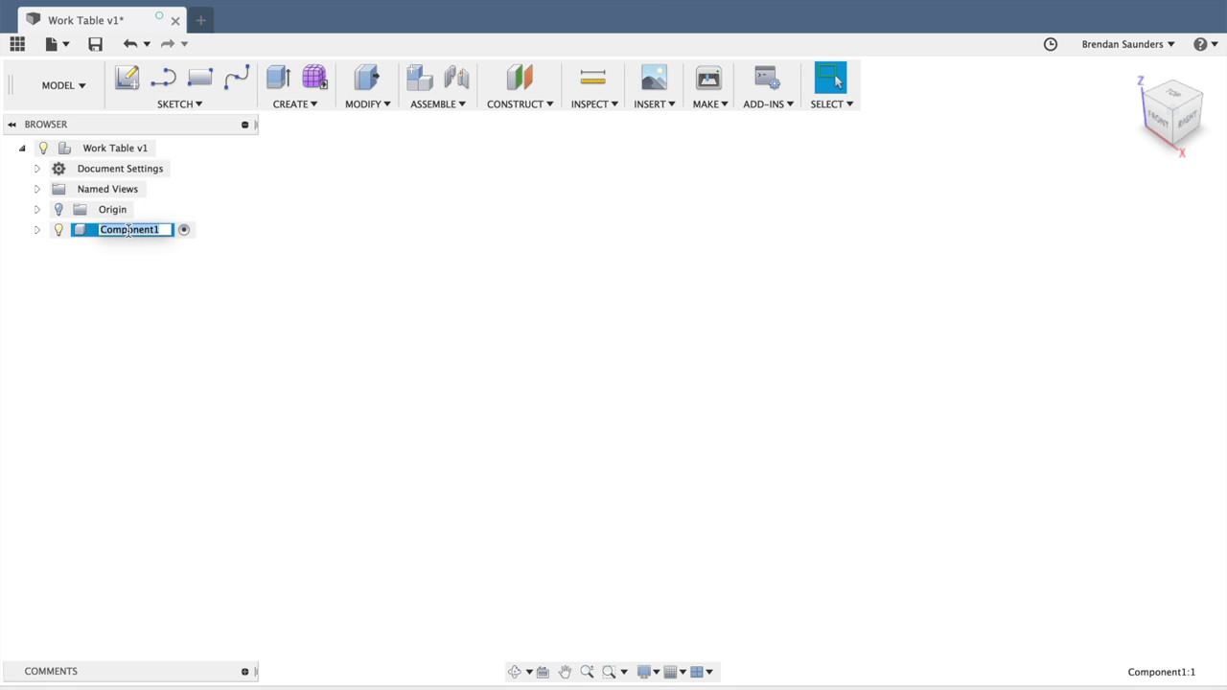
type("CabinetSide")
key("Return")
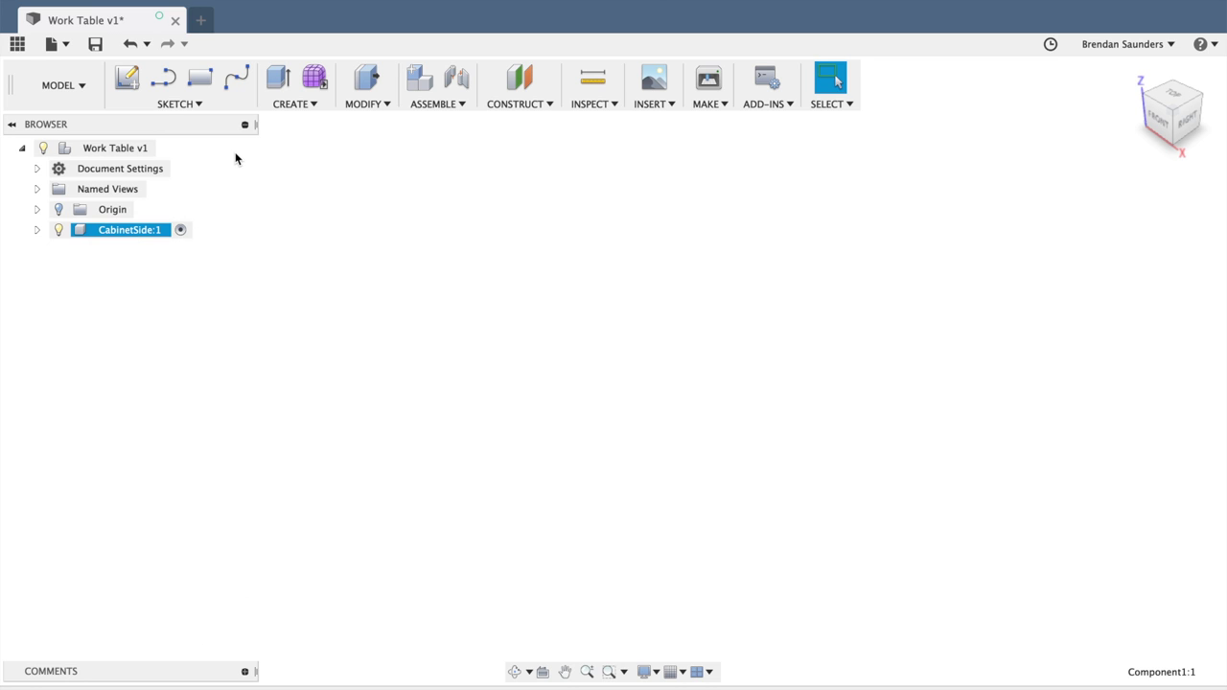
- On the horizontal XY plane, sketch a rectangle from the origin with width ply and length depth
left_click(128, 79)
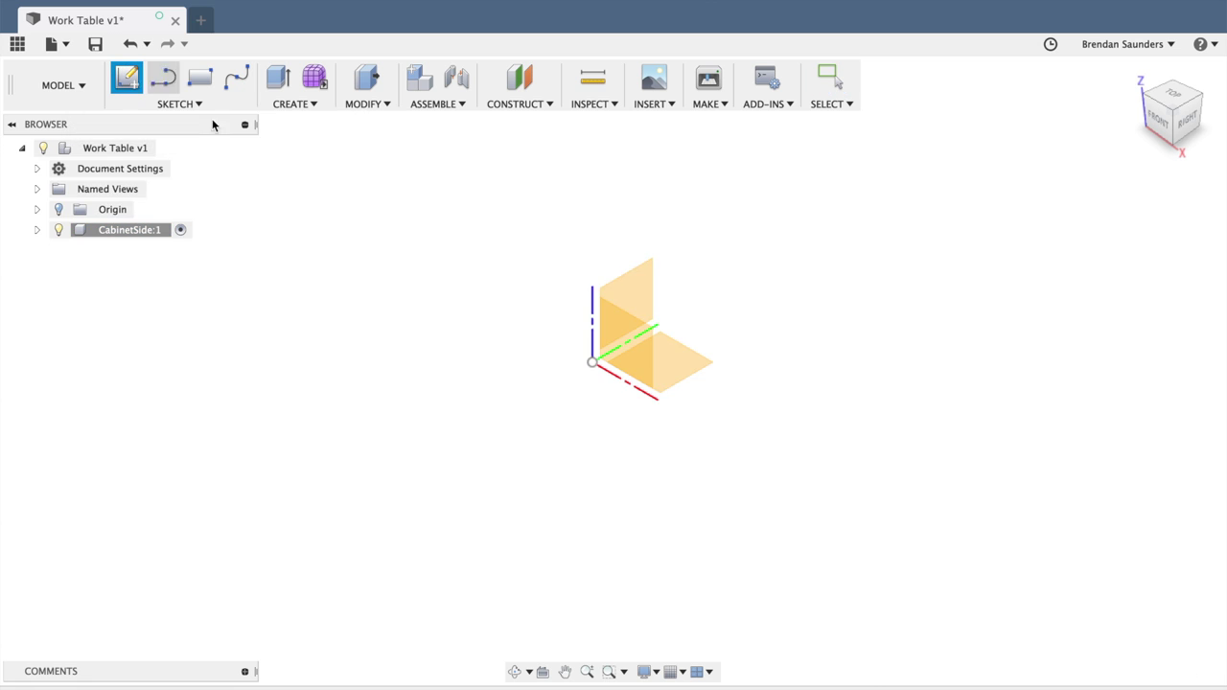
left_click(698, 375)
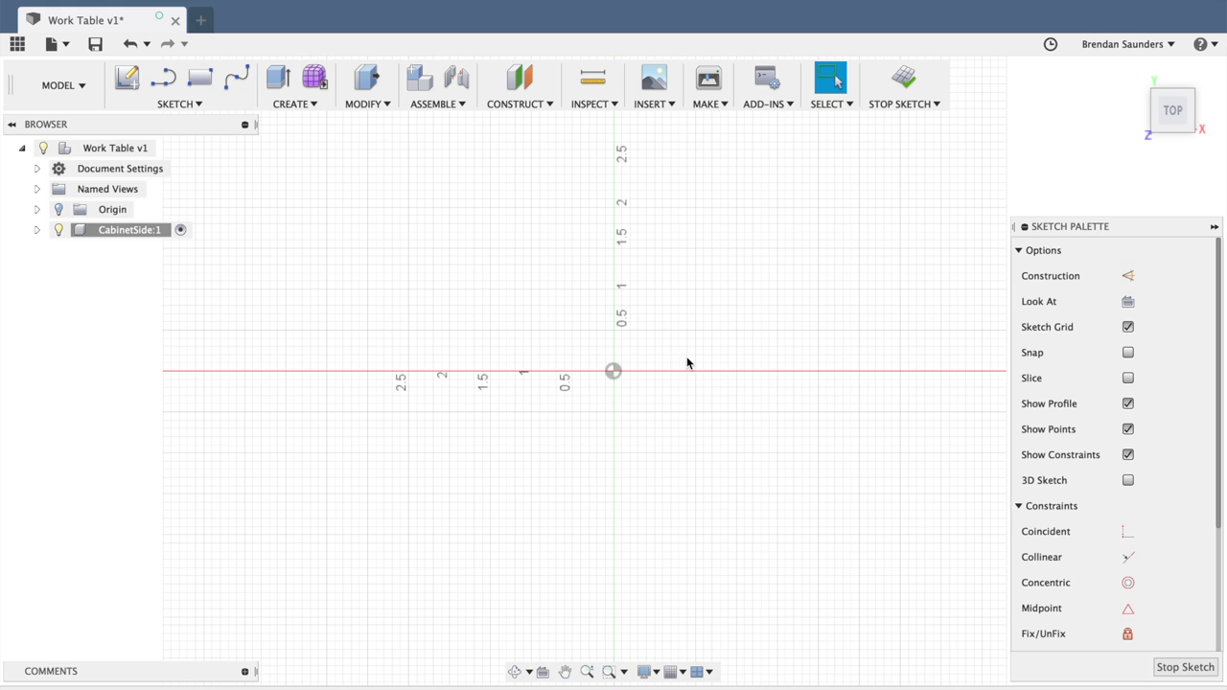
key("r")
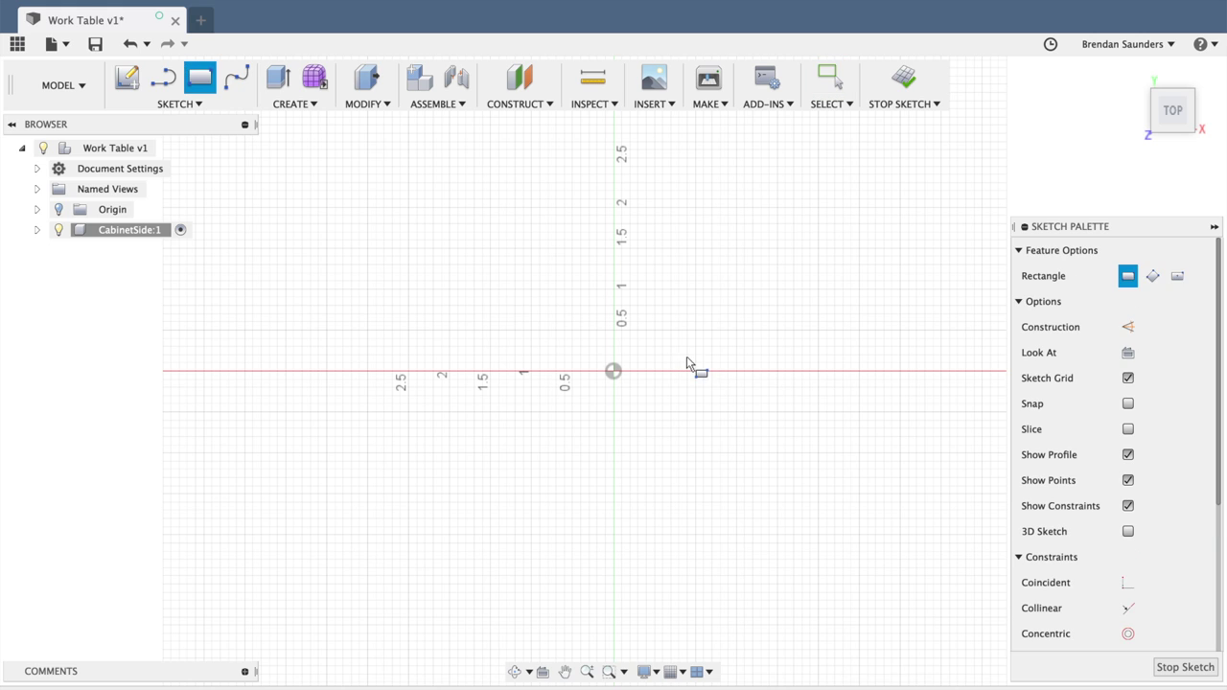
left_click(614, 371)
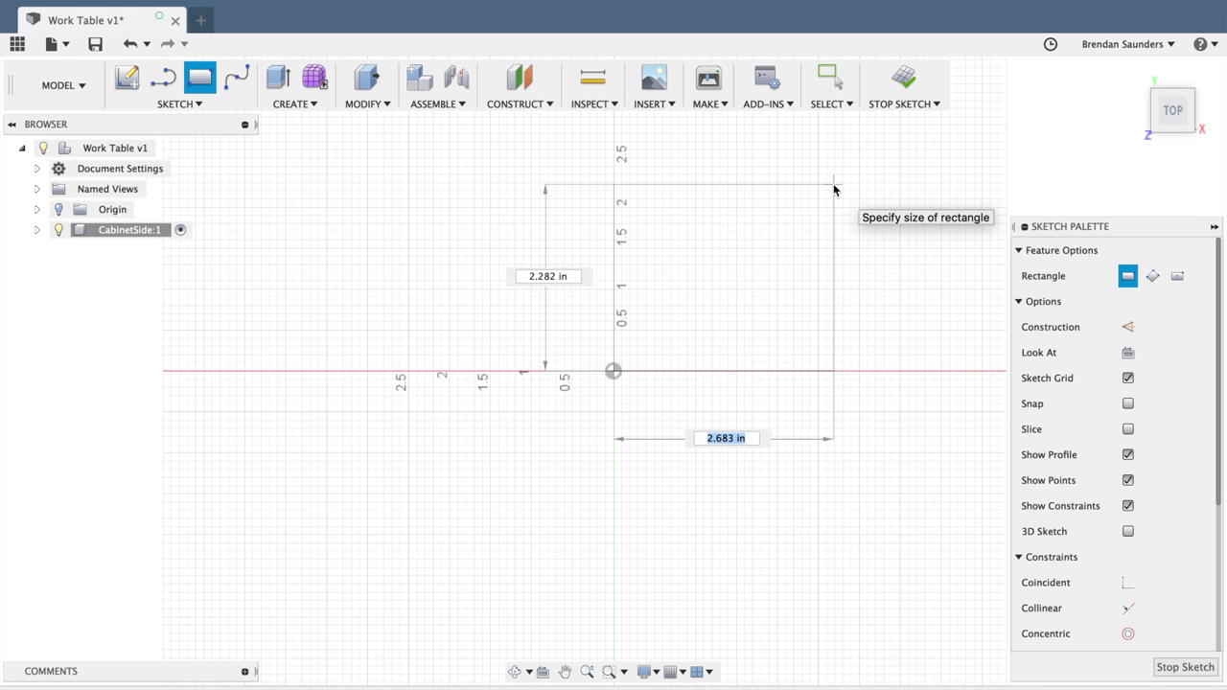
type("ply")
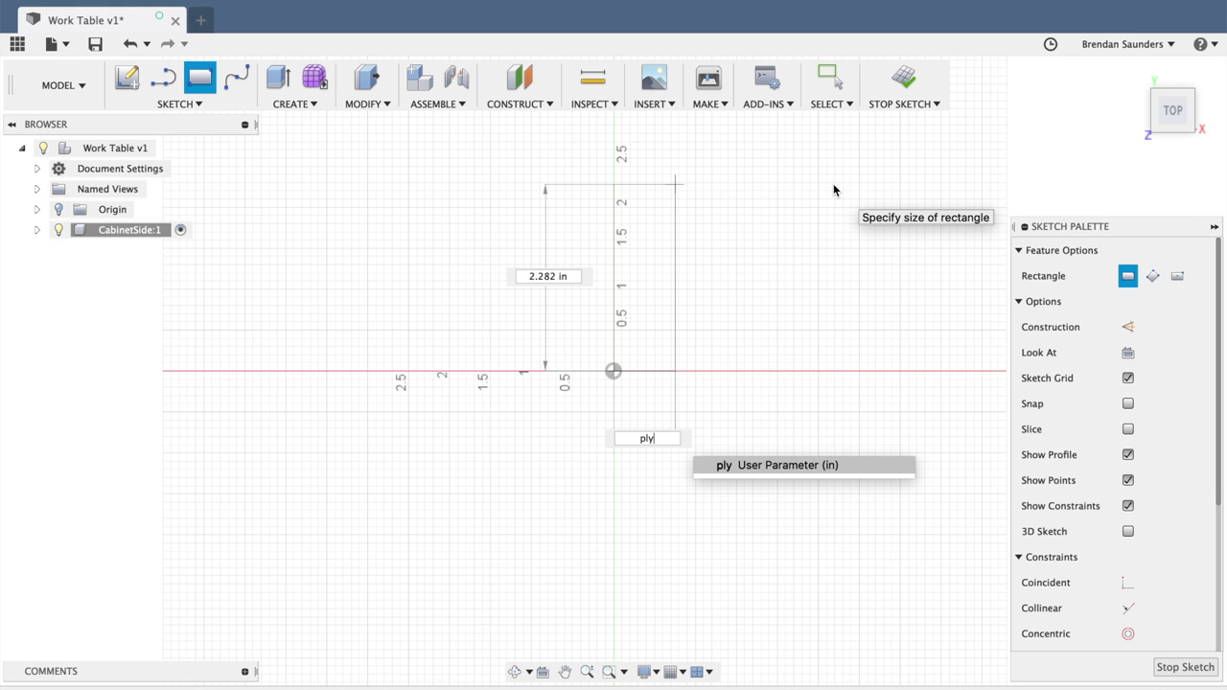
key("Tab")
type("depth")
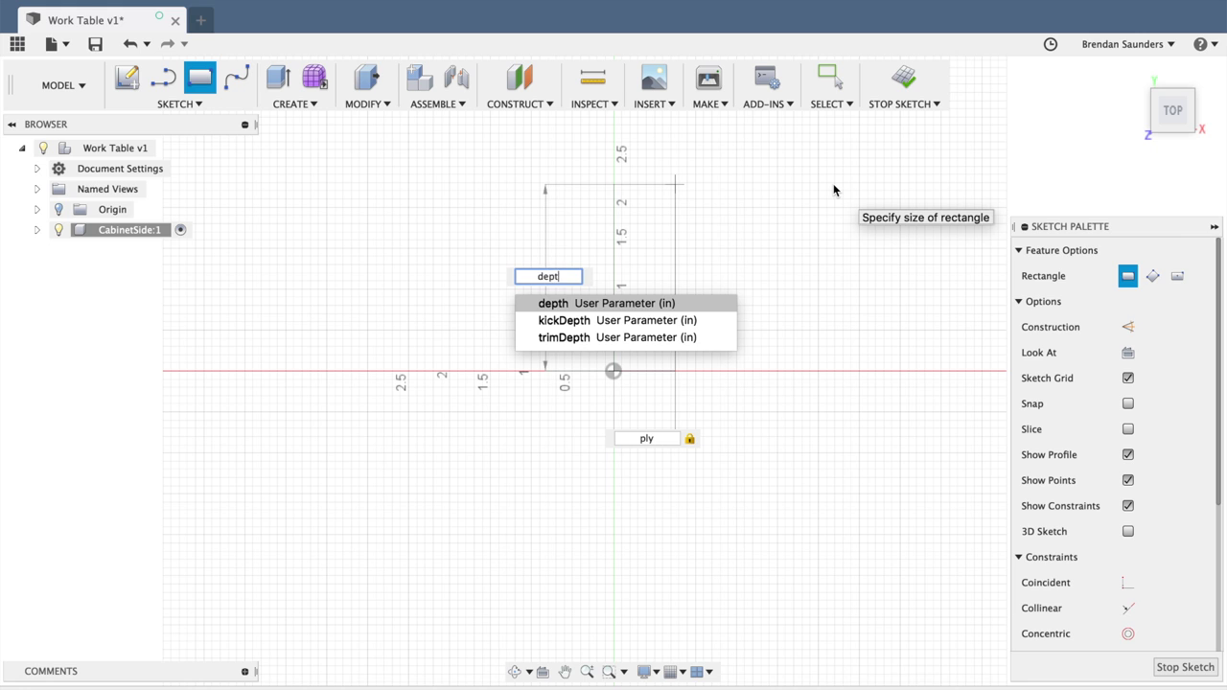
key("Return")
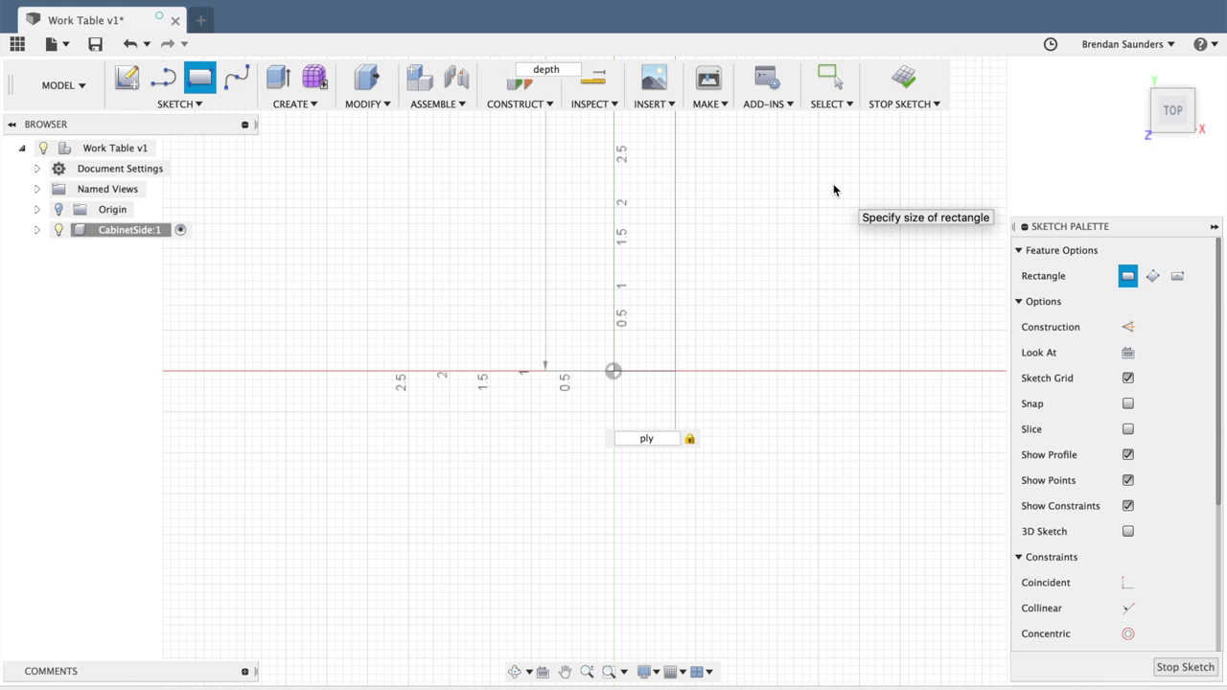
key("Return")
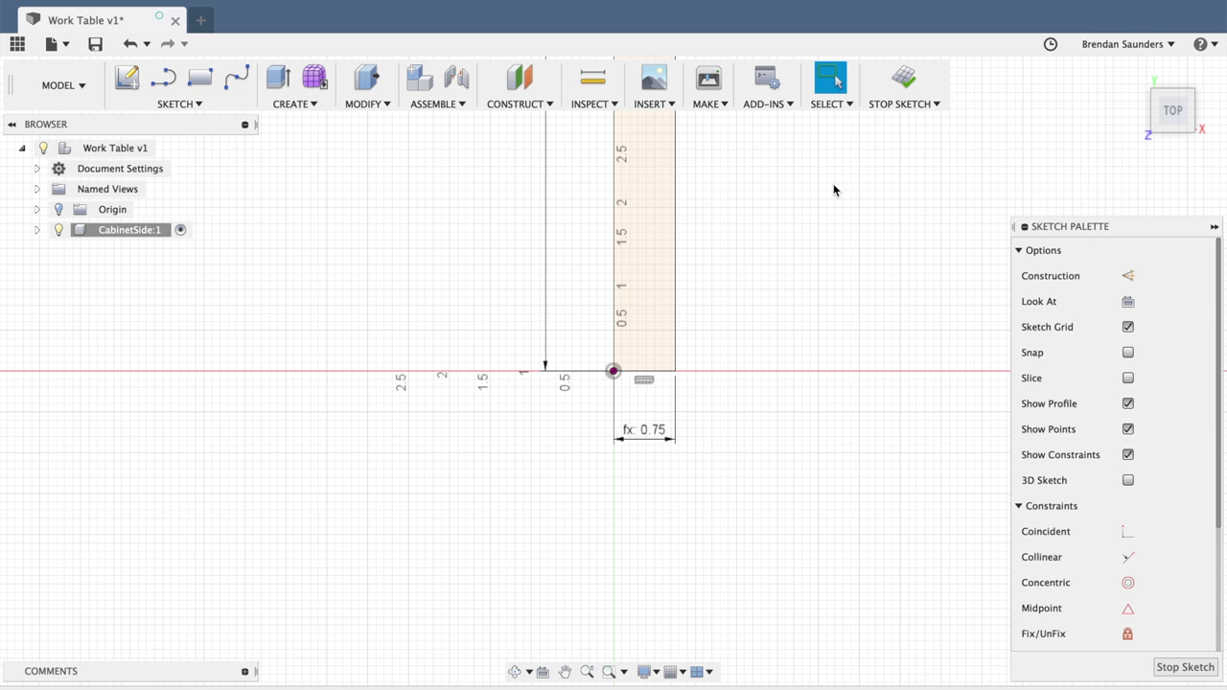
- Finish the sketch and extrude the rectangular profile upward by the height parameter as a new body
left_click(1157, 664)
left_click(1132, 75)
left_click(717, 320)
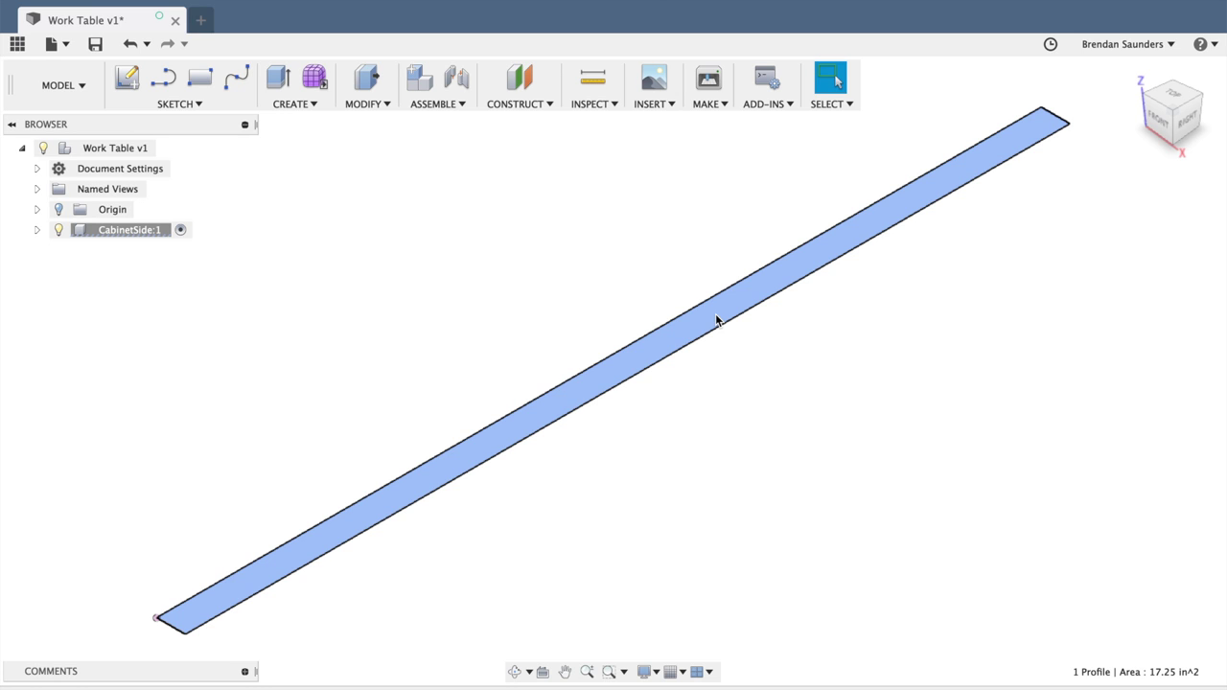
key("e")
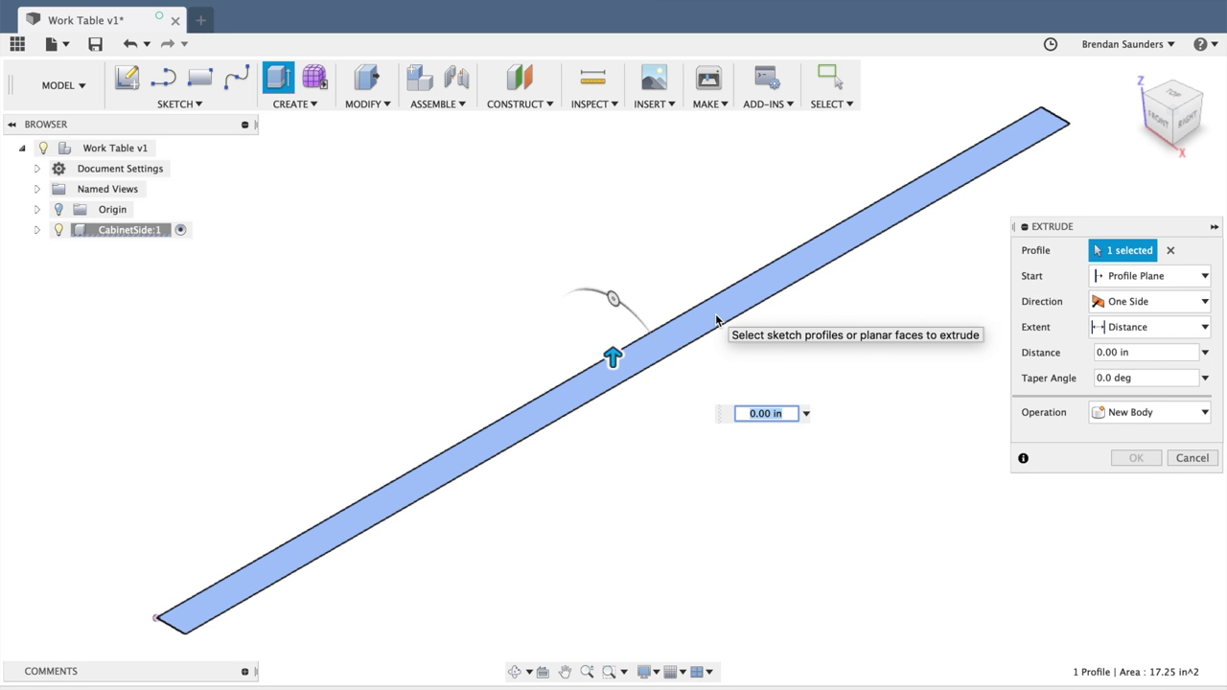
type("height")
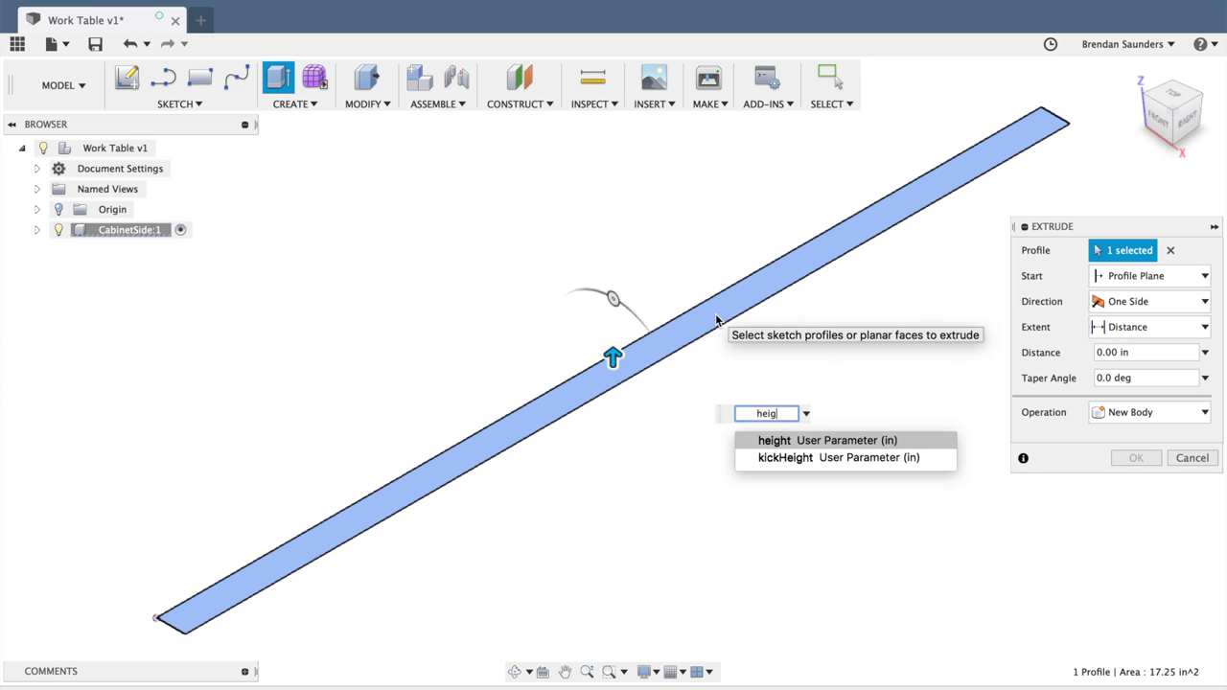
key("Return")
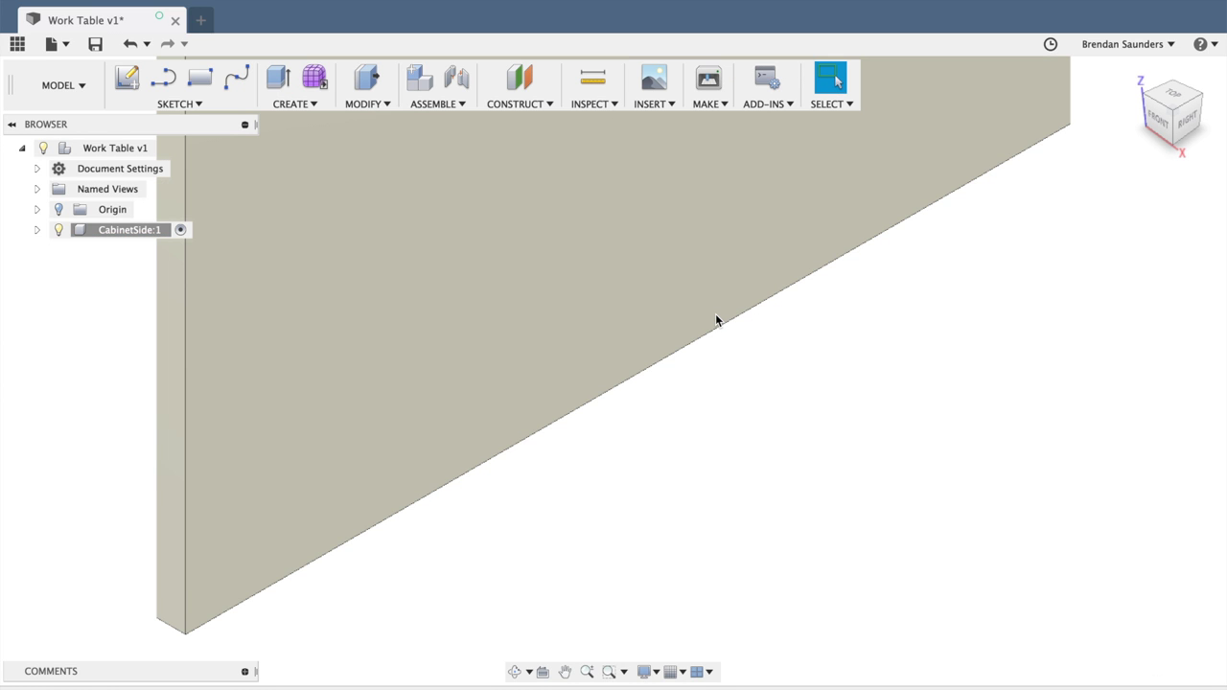
- Start a new sketch on the large left face of the cabinet side panel
scroll(715, 319, "up", 2)
scroll(716, 319, "down", 5)
scroll(716, 313, "down", 3)
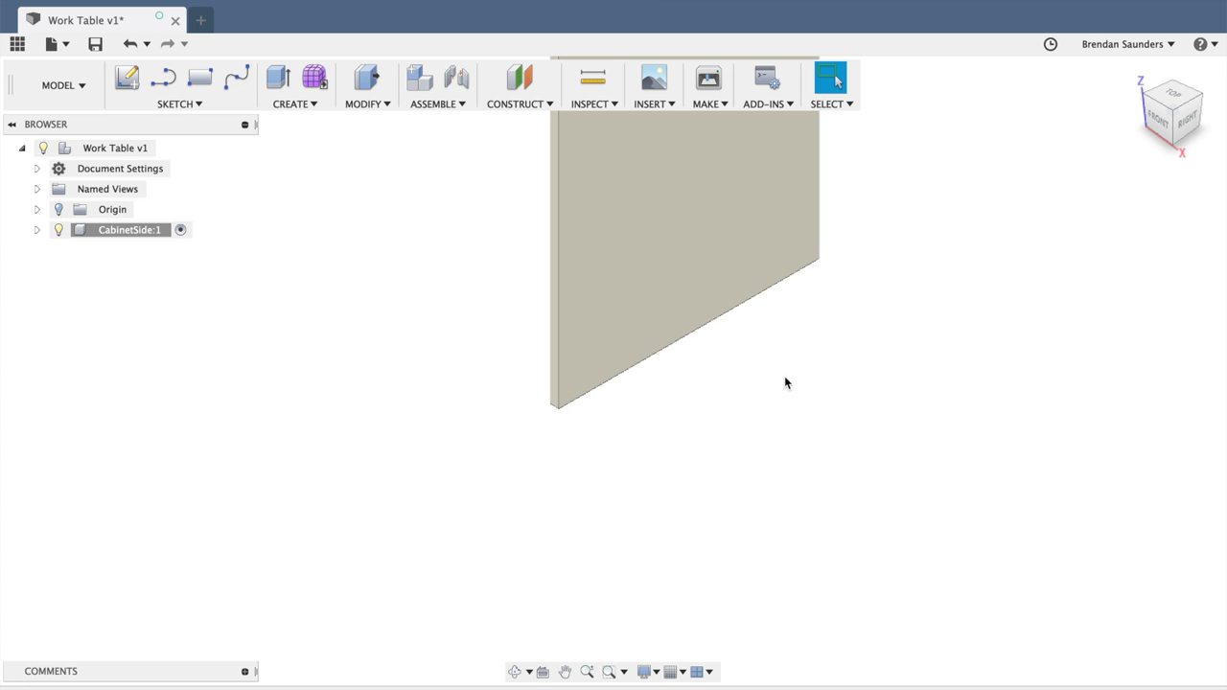
scroll(786, 383, "down", 1)
left_click(1135, 72)
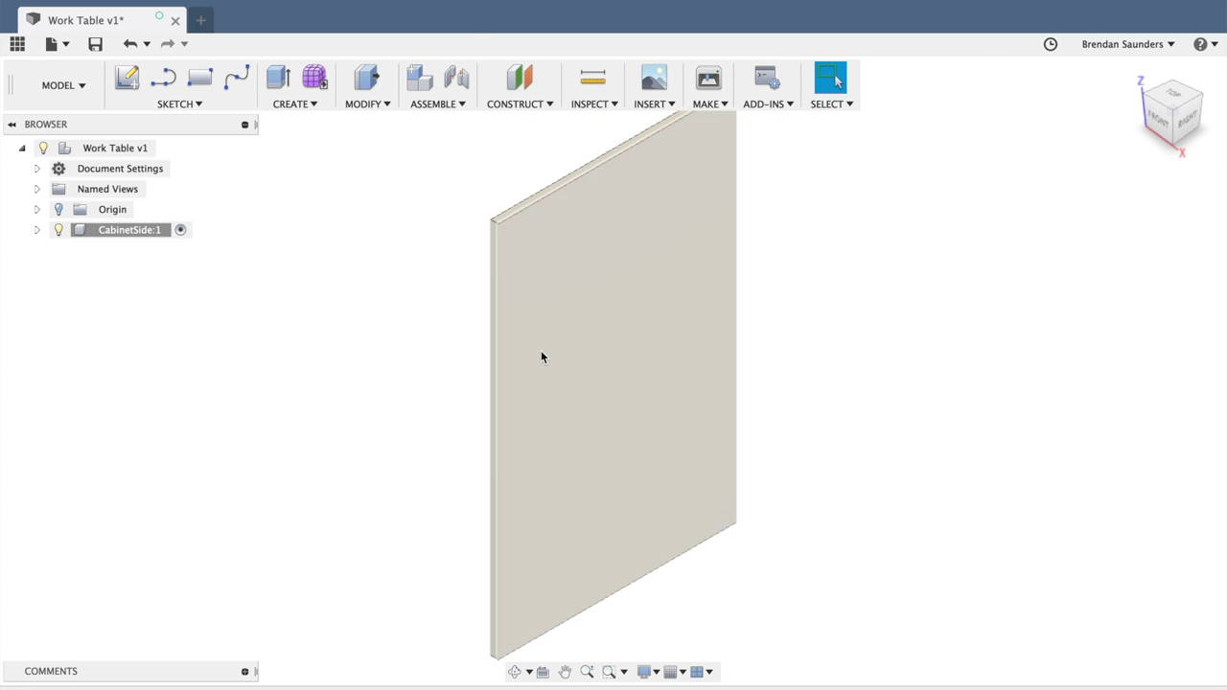
scroll(651, 235, "down", 1)
scroll(652, 242, "down", 1)
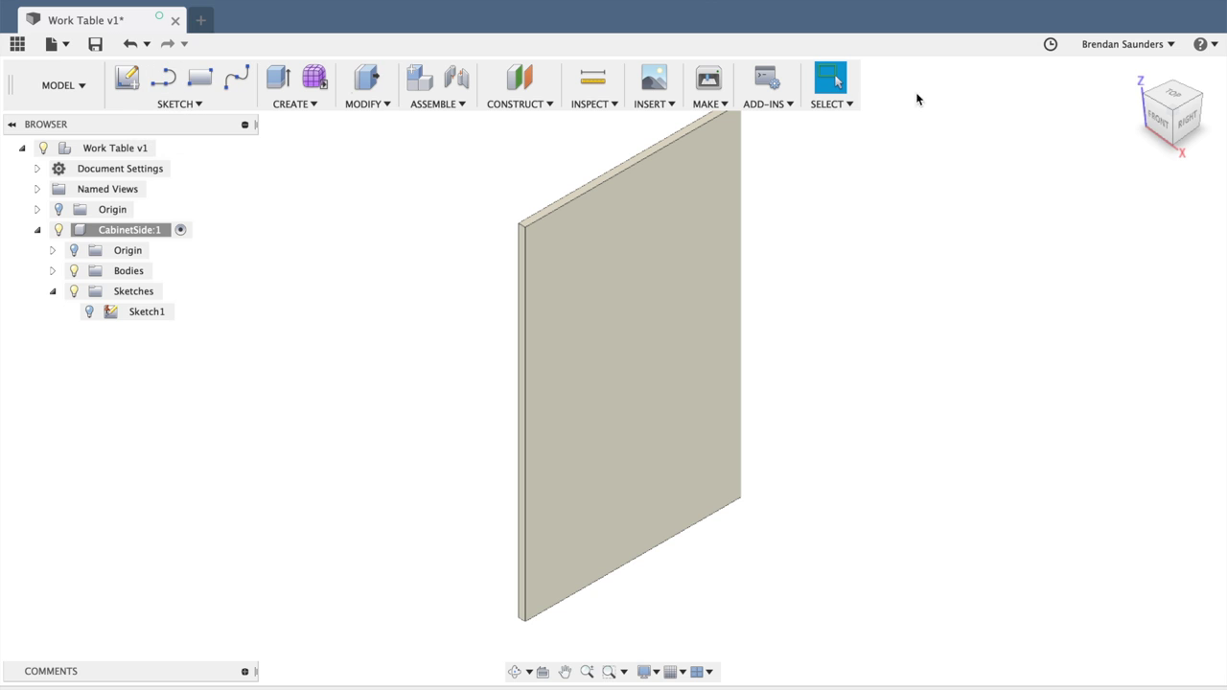
left_click(1160, 123)
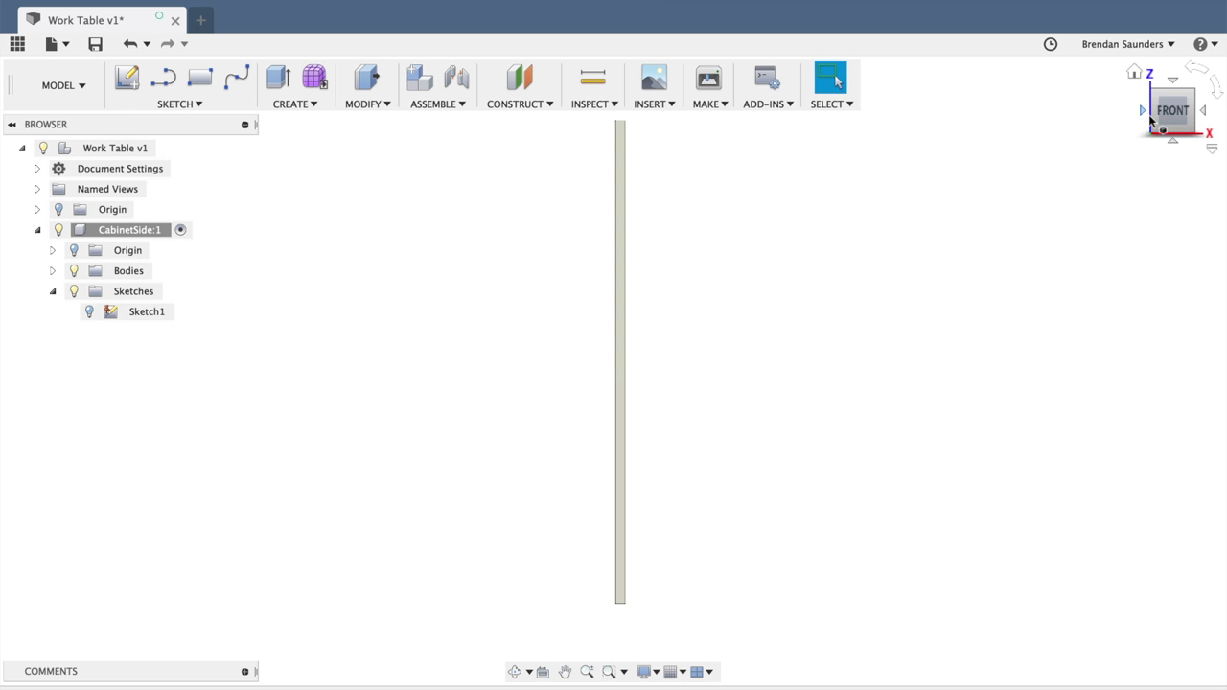
left_click(1143, 113)
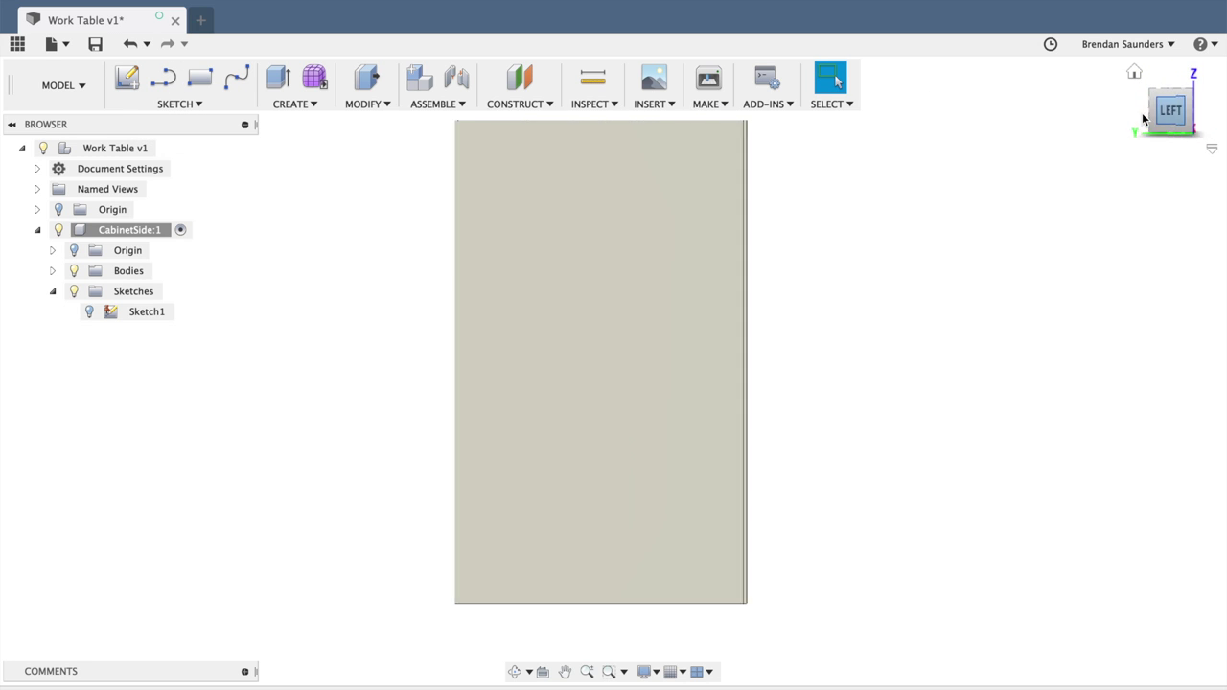
left_click(127, 85)
left_click(598, 242)
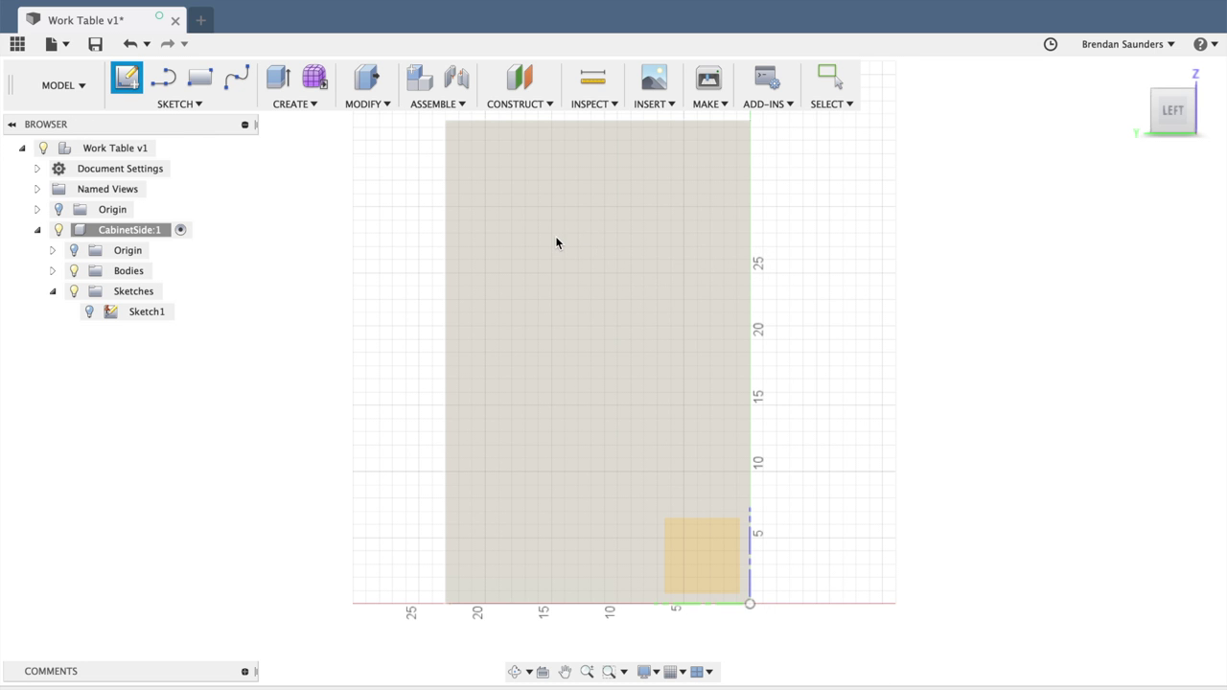
left_click(557, 239)
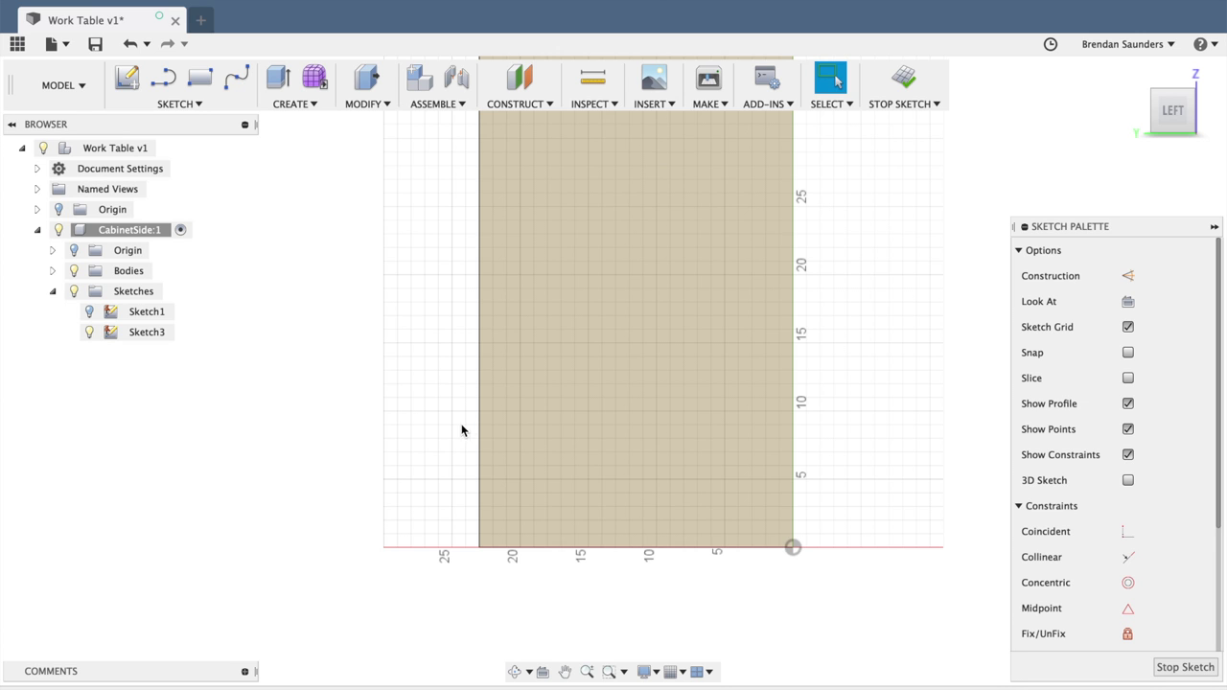
- Sketch a rectangle from the panel's rear bottom corner, trimDepth wide and kickHeight high
key("r")
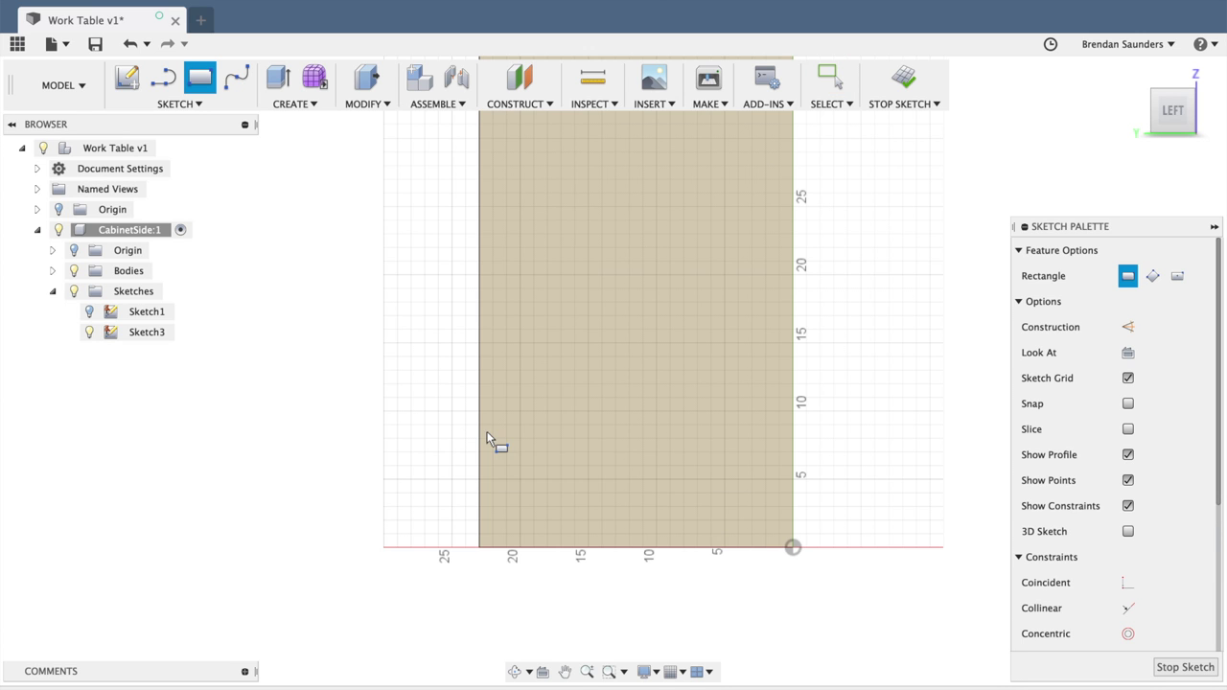
left_click(480, 548)
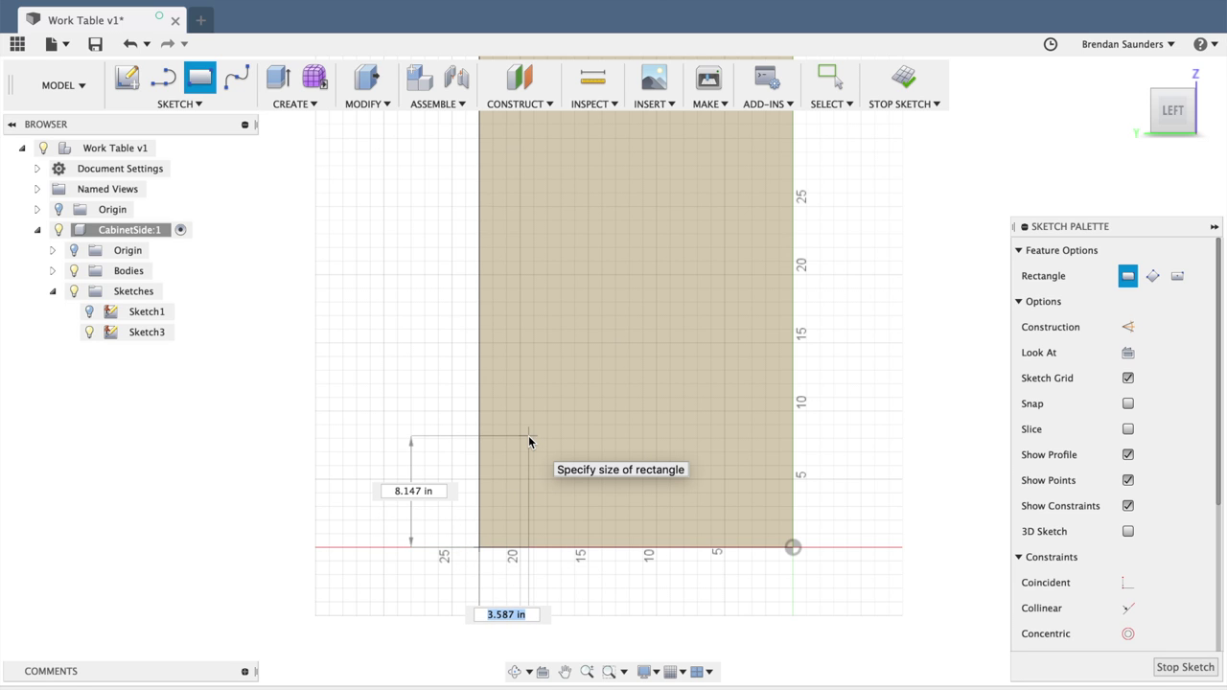
type("trim")
key("Return")
key("Tab")
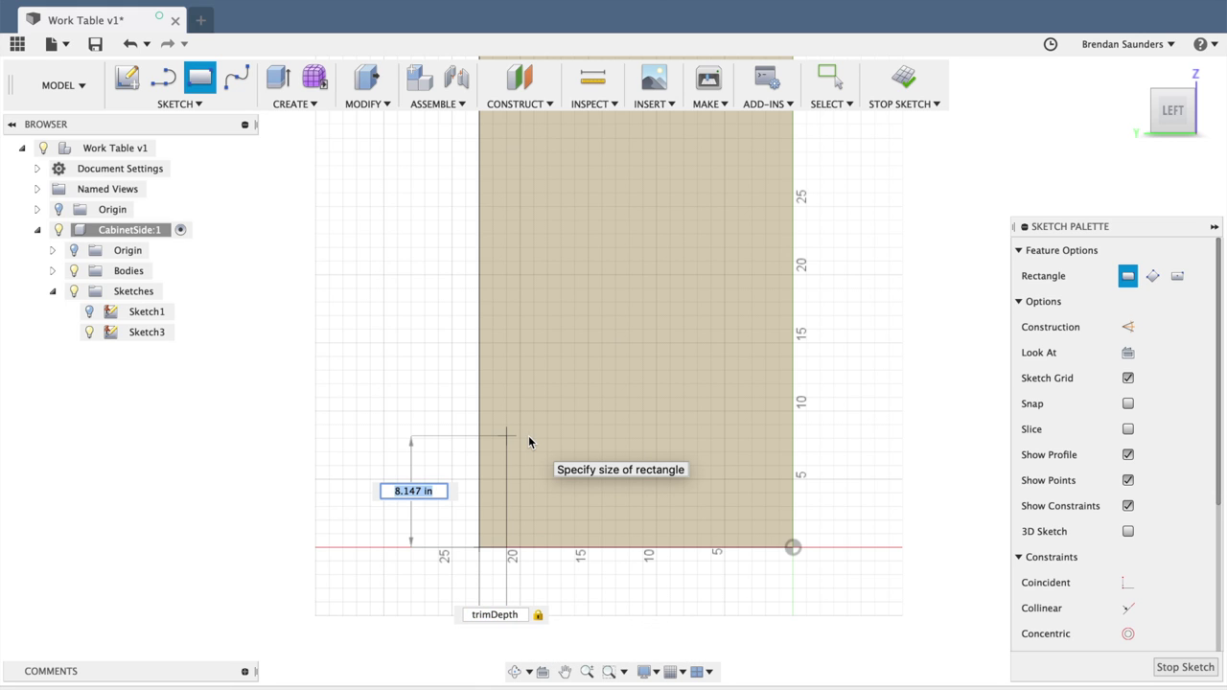
type("kick")
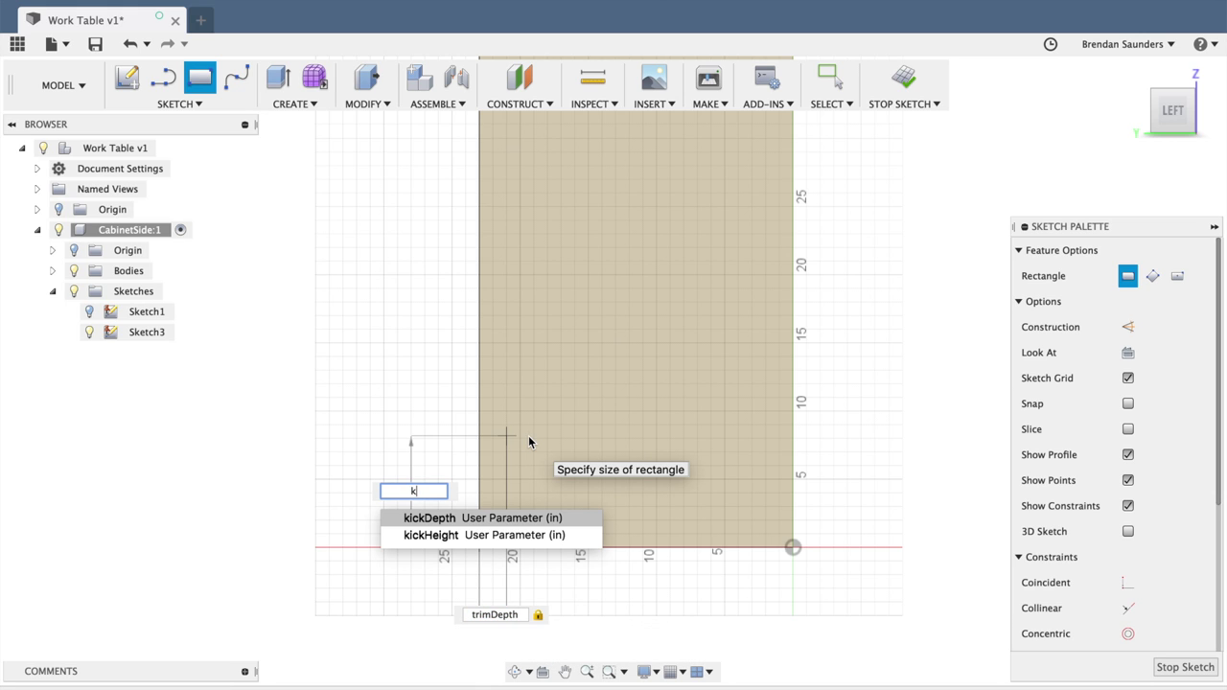
key("Return")
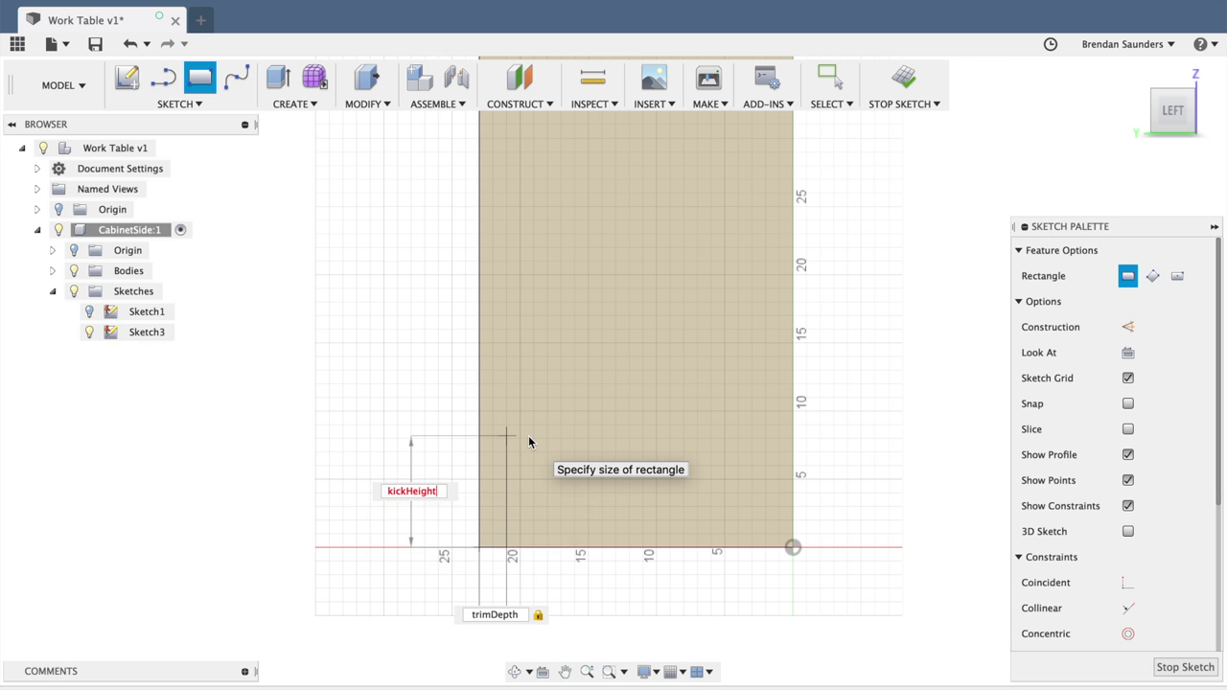
key("Return")
- Sketch a second rectangle from the origin at the panel's front bottom corner, kickDepth wide and kickHeight high
key("r")
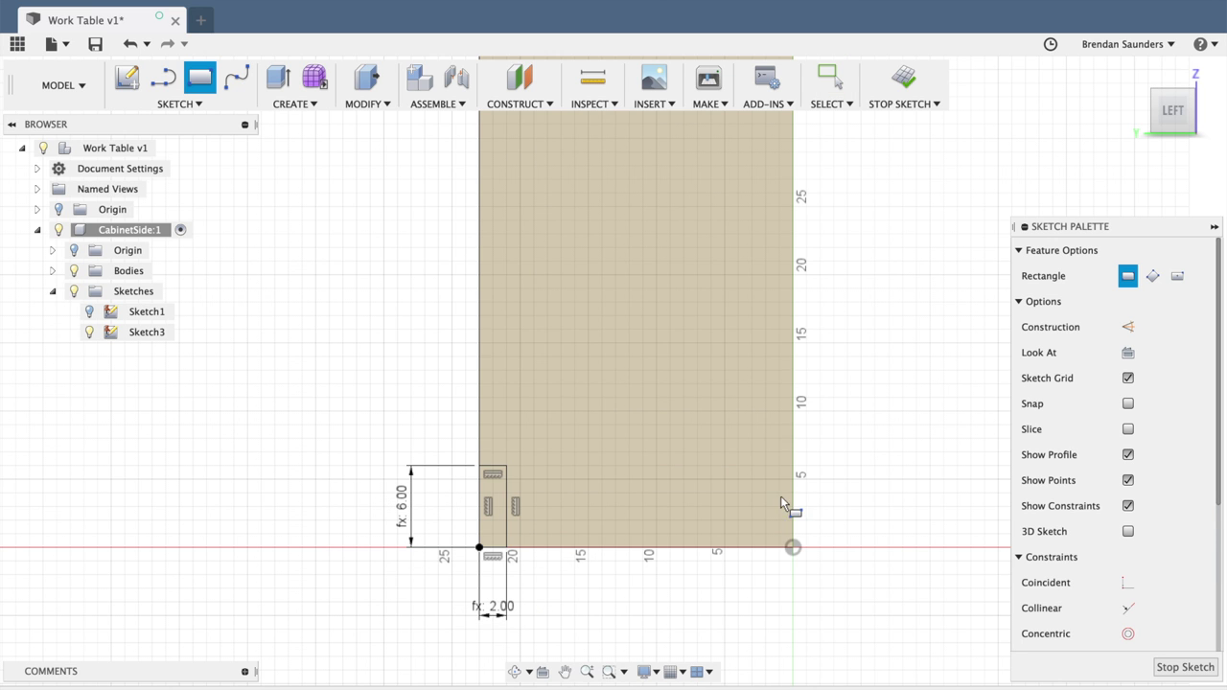
left_click(792, 549)
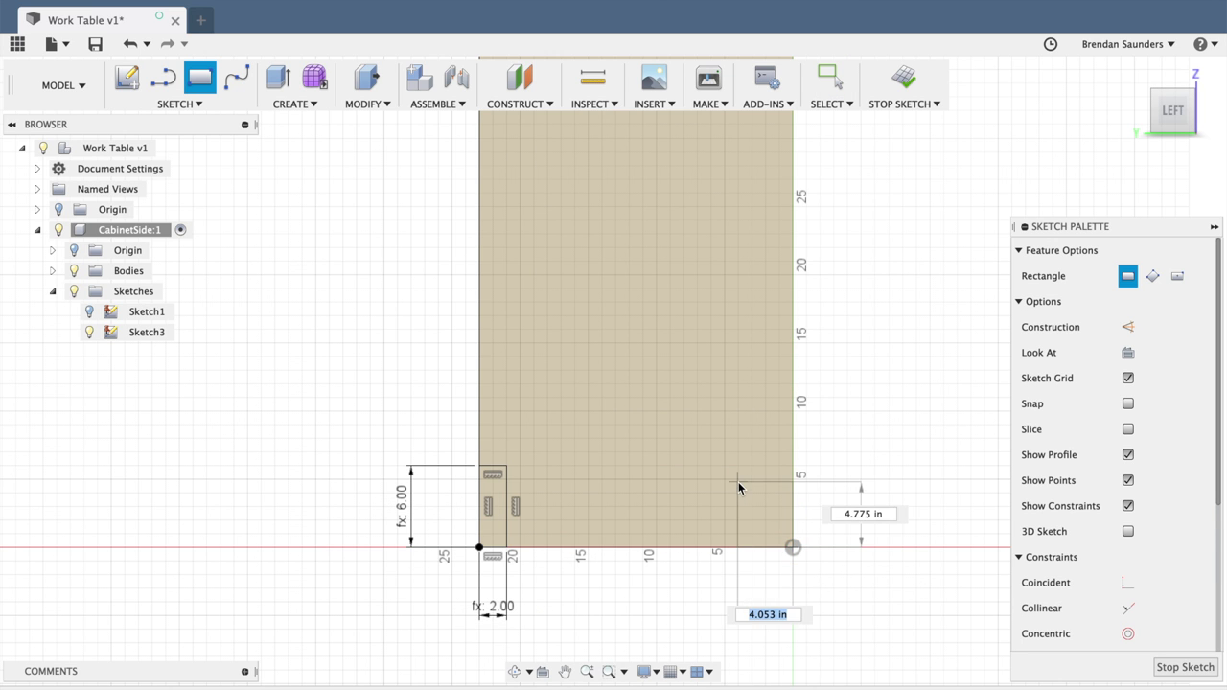
type("kickDepth")
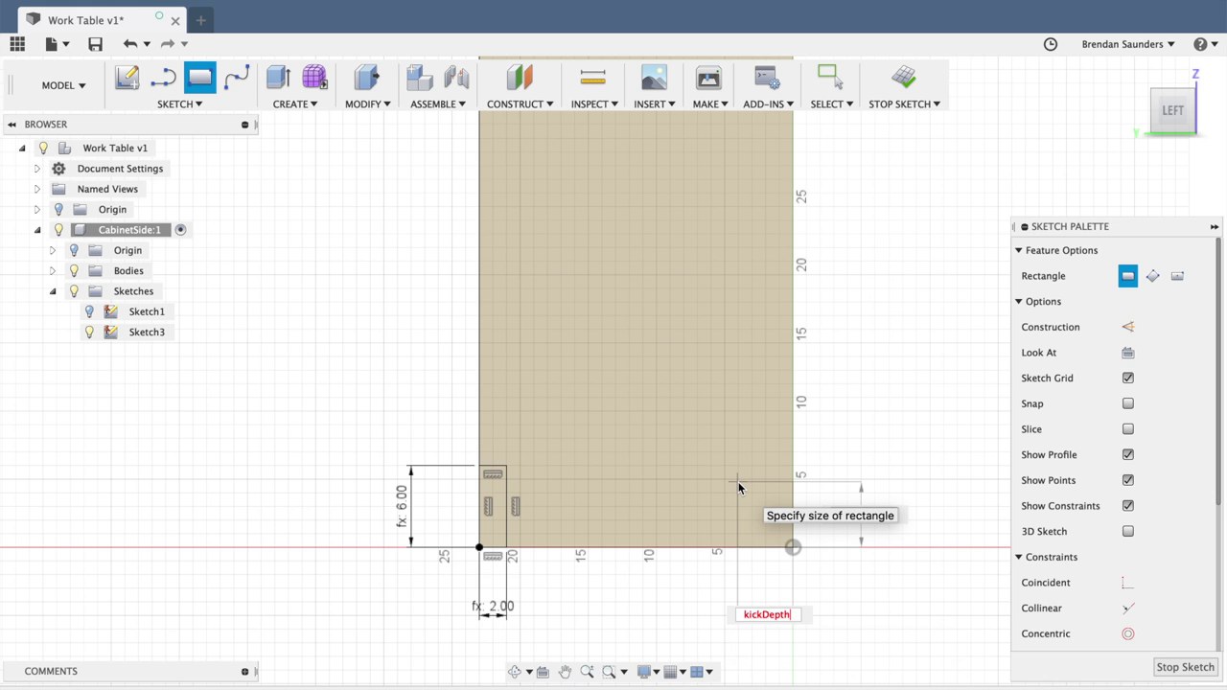
key("Tab")
type("k")
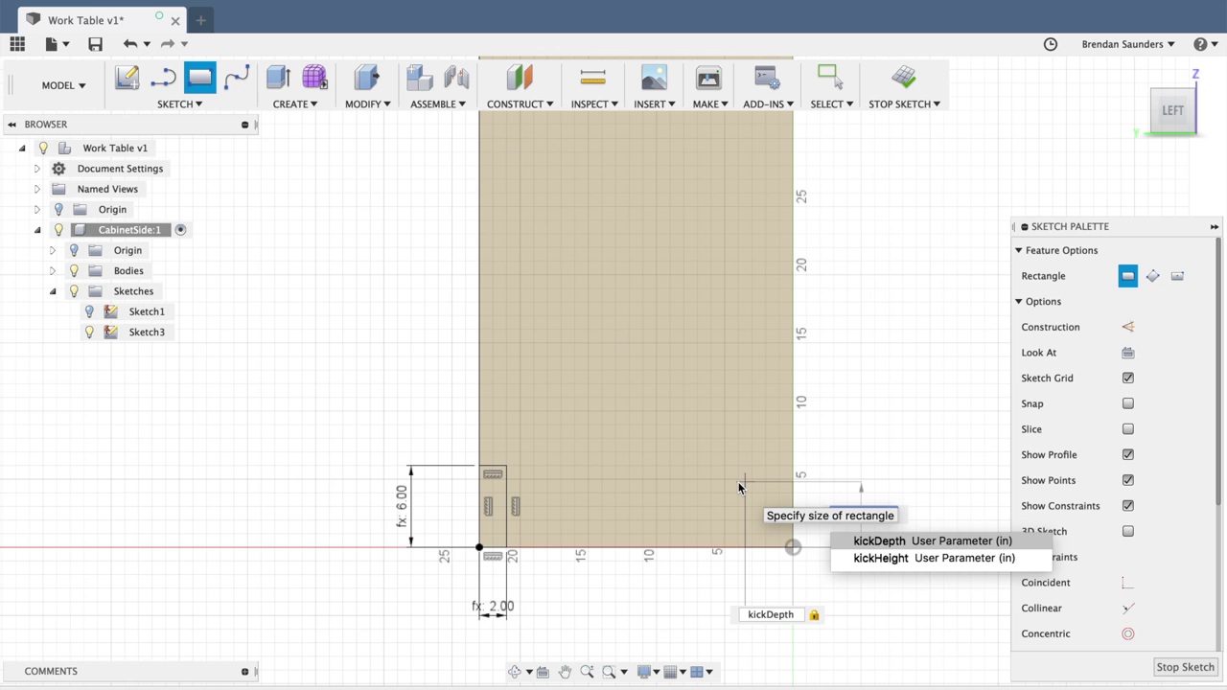
key("Down")
key("Return")
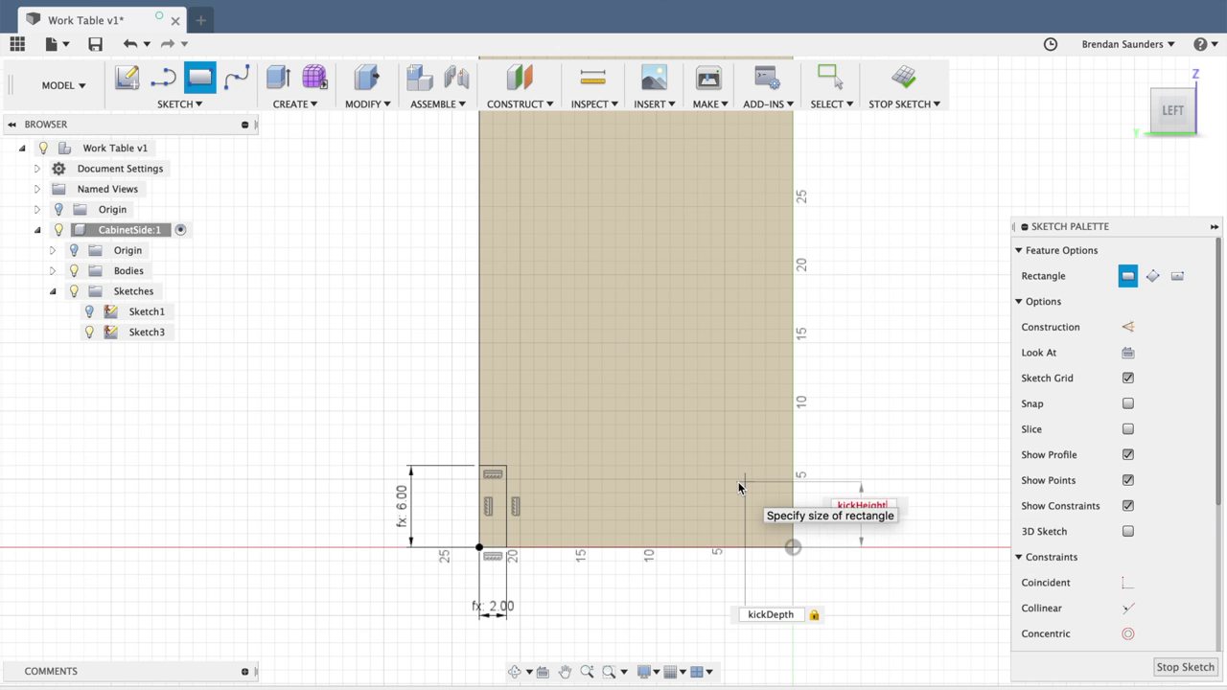
key("Return")
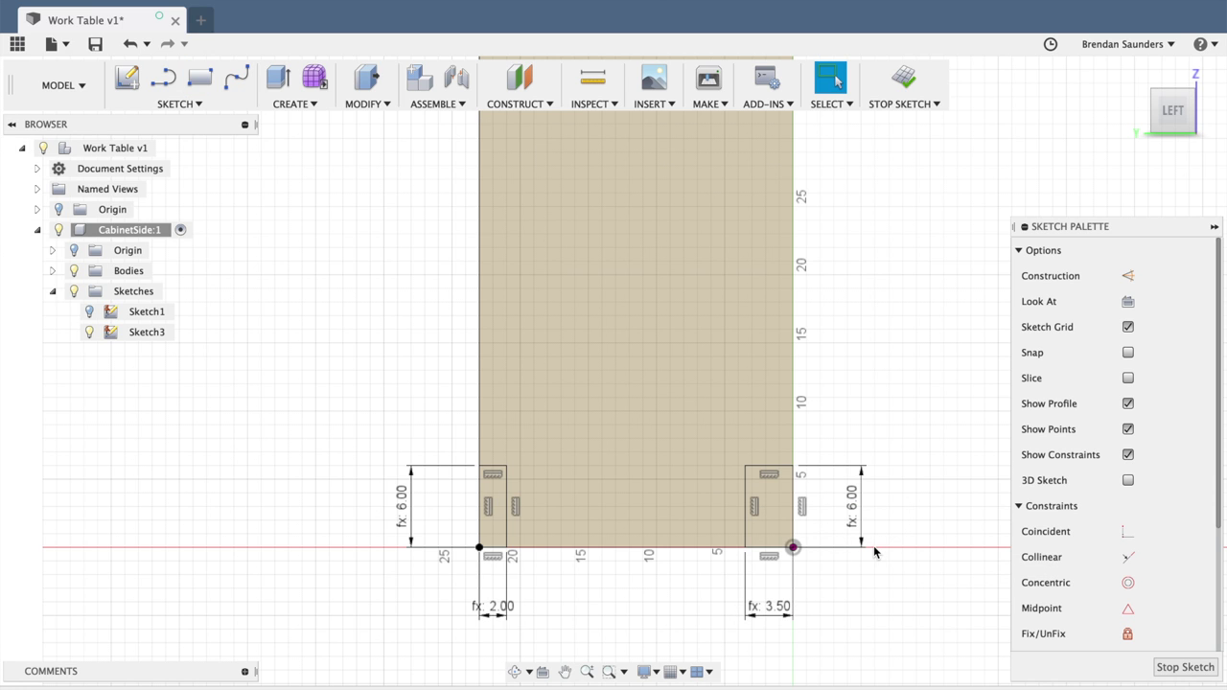
- Finish the sketch and cut both corner rectangles through the cabinet side panel with the extent set to All
left_click(1183, 667)
left_click(757, 509)
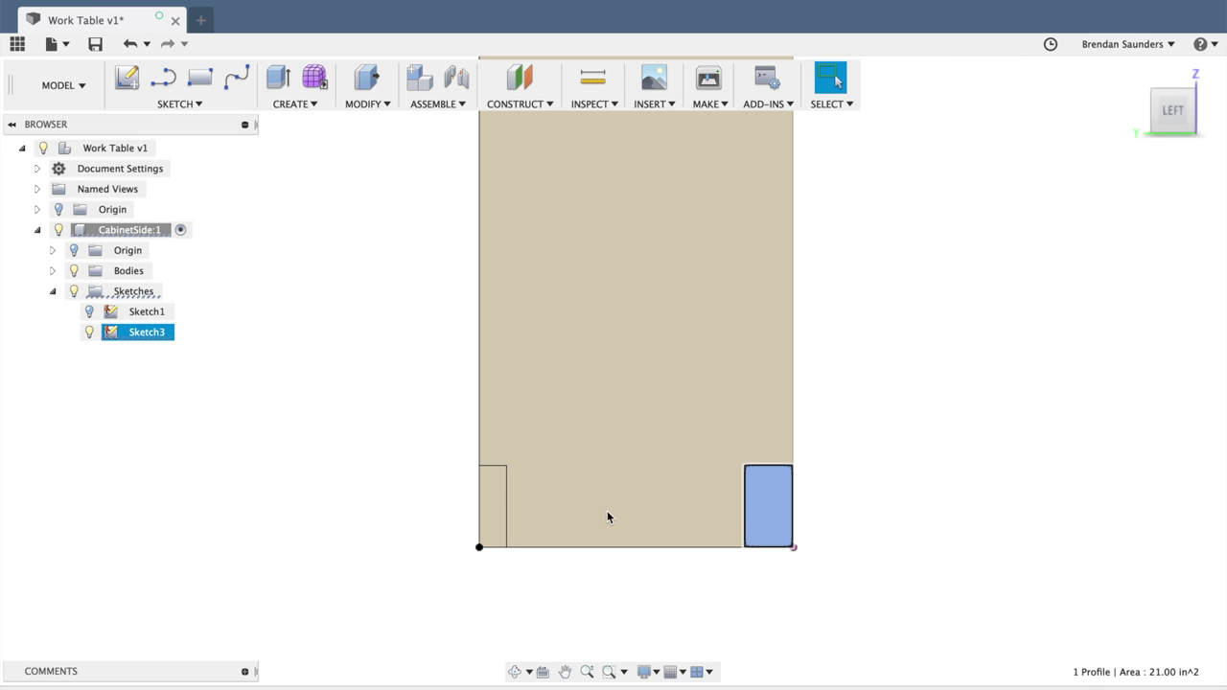
left_click(501, 508, "shift")
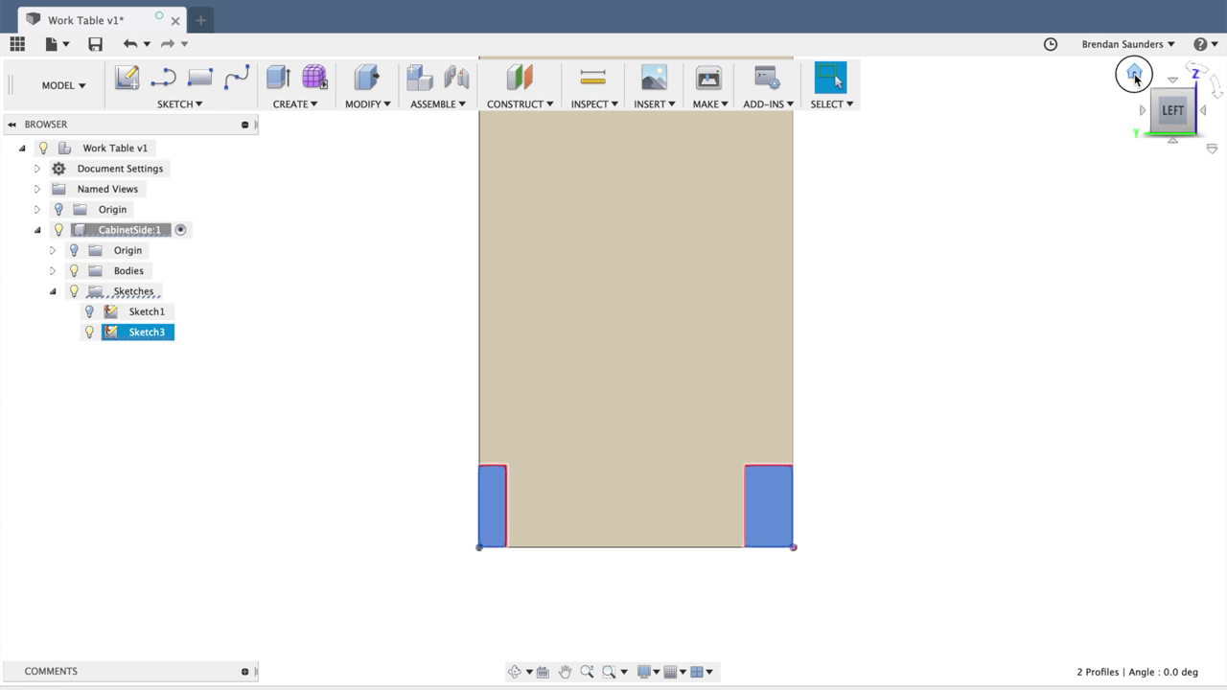
left_click(1134, 75)
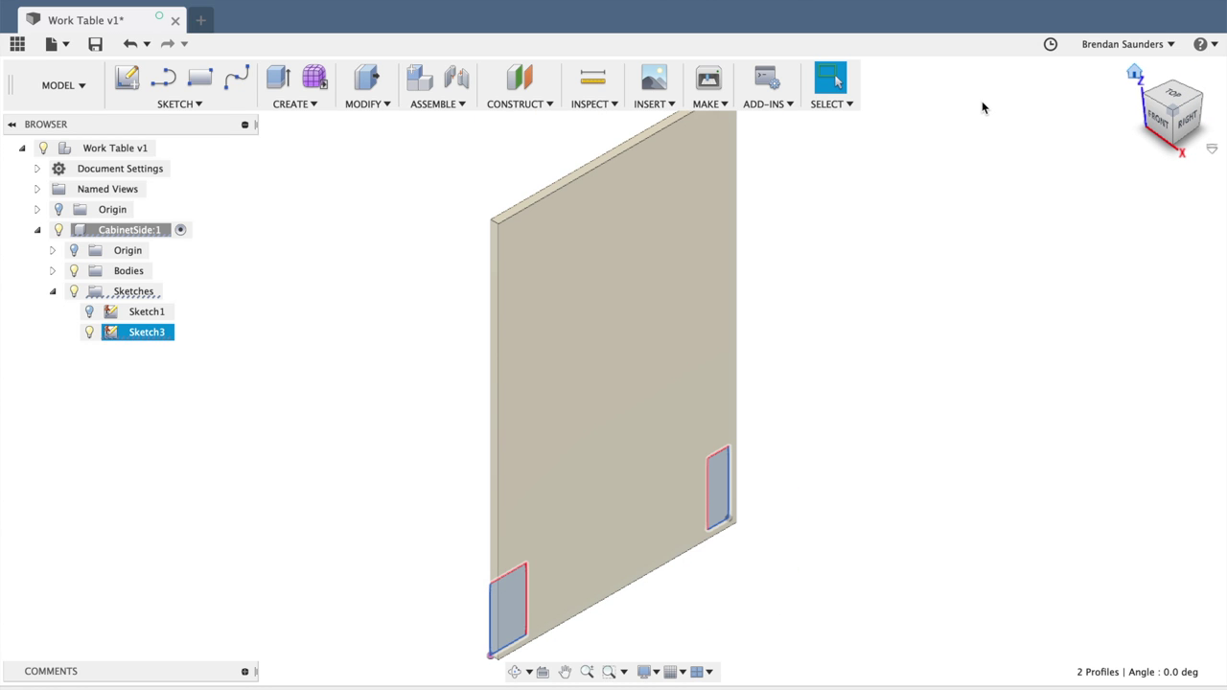
key("e")
left_click_drag(703, 485, 772, 515)
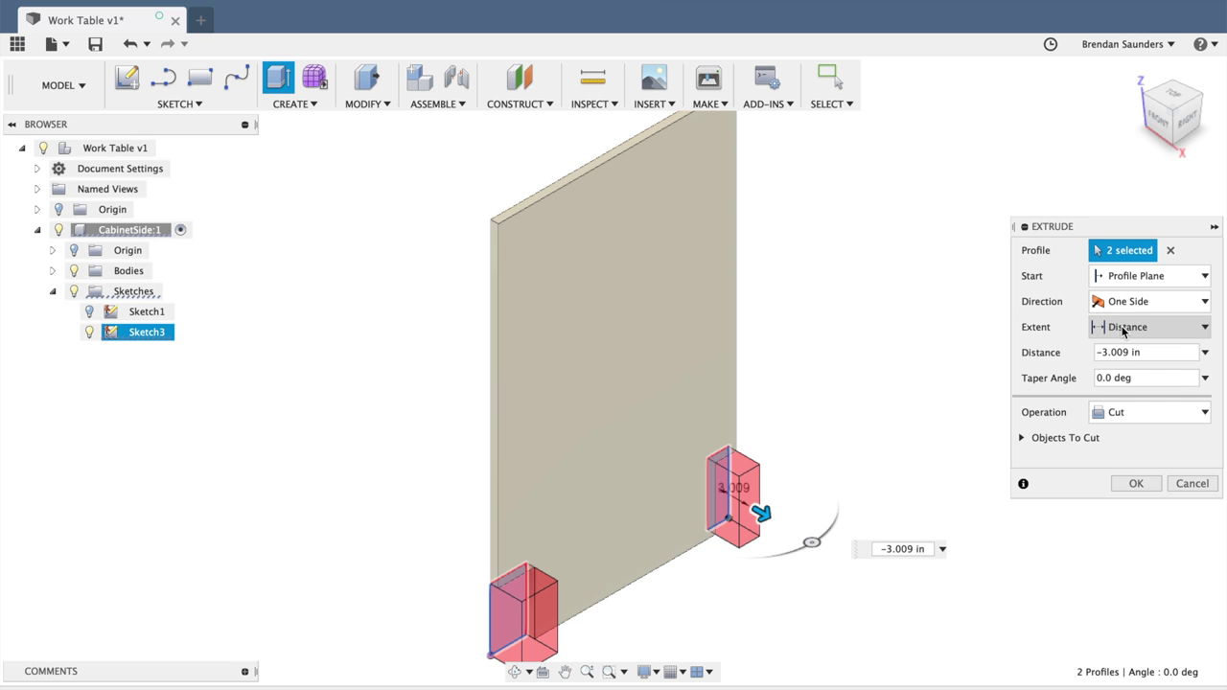
left_click(1125, 331)
left_click(1112, 384)
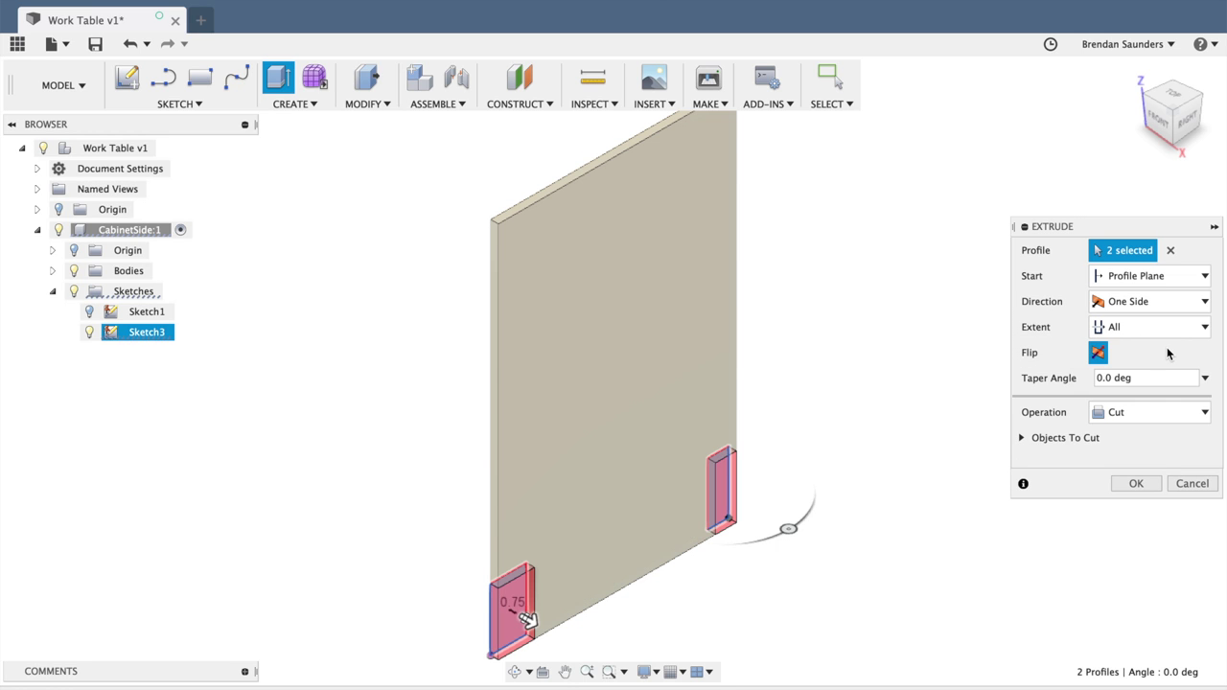
left_click(1136, 484)
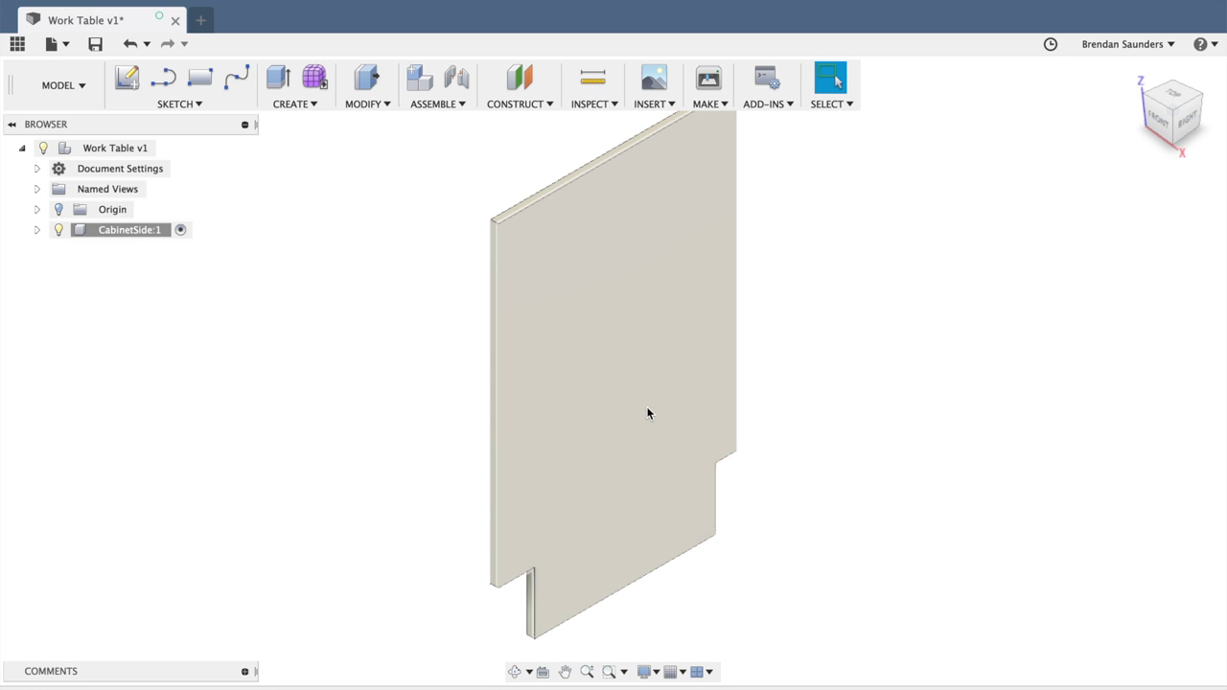
- Create a new component under the top-level Work Table assembly and name it CabinetKickPlate
right_click(121, 152)
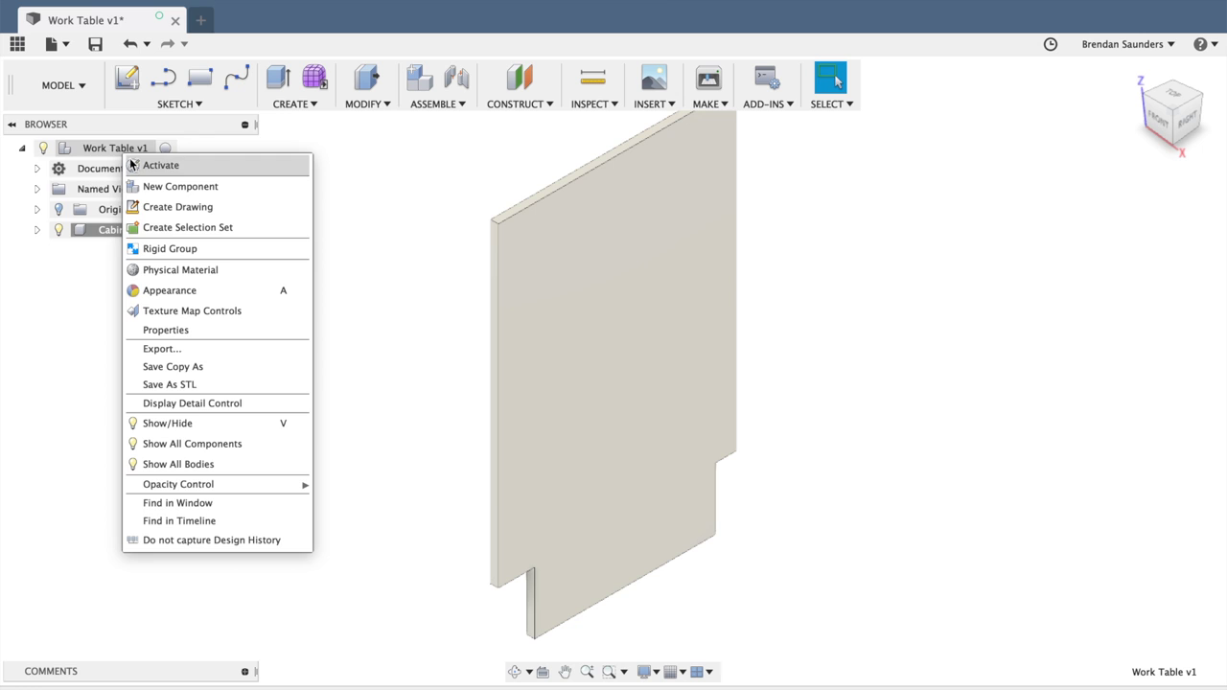
left_click(141, 193)
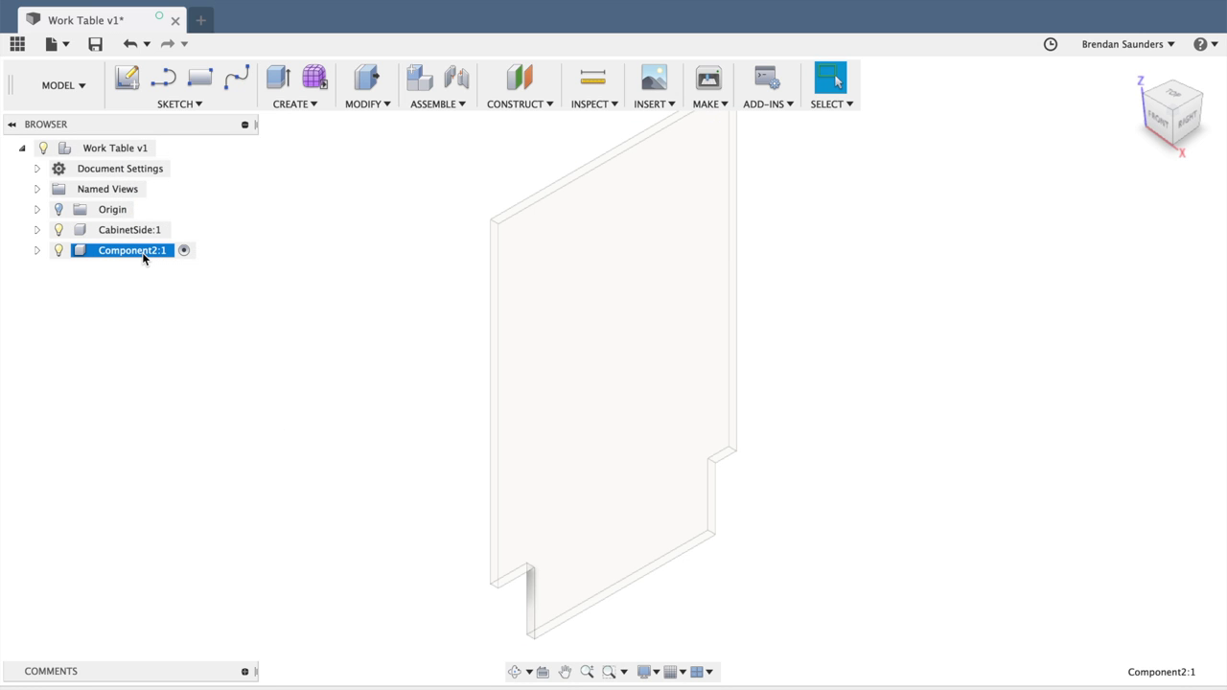
double_click(142, 252)
type("CabinetKickPlate")
key("Return")
- Start a new sketch on the large right face of the cabinet side panel
left_click(135, 80)
left_click(658, 497)
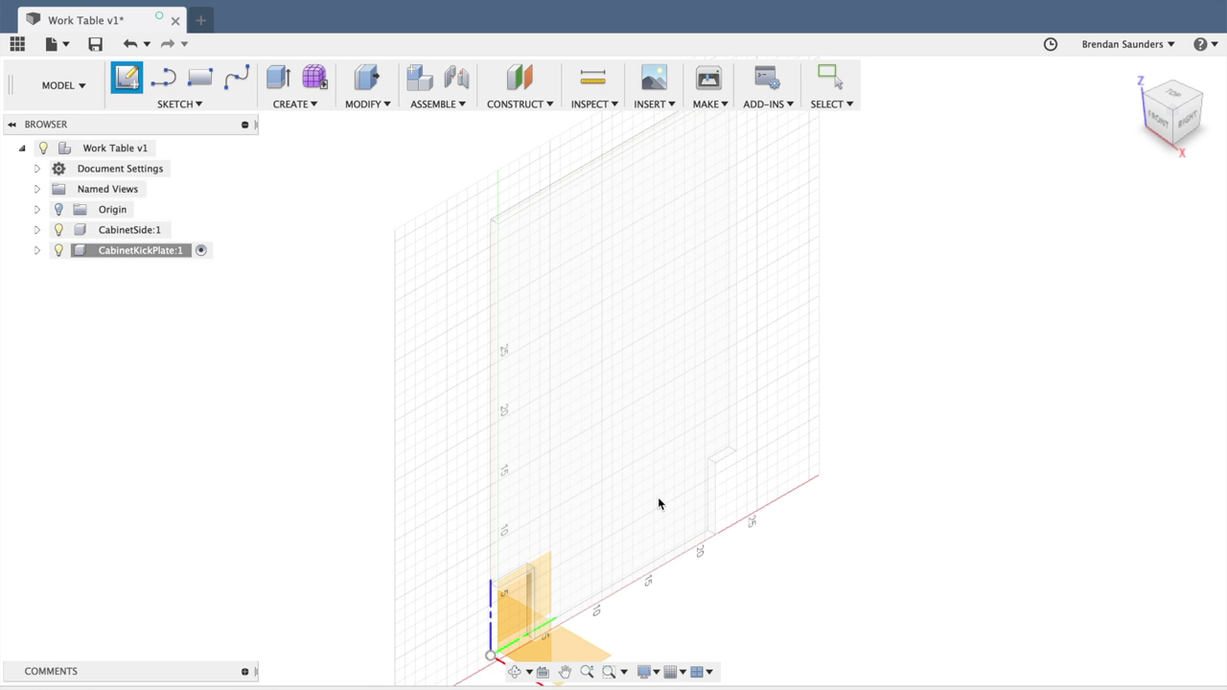
left_click(596, 290)
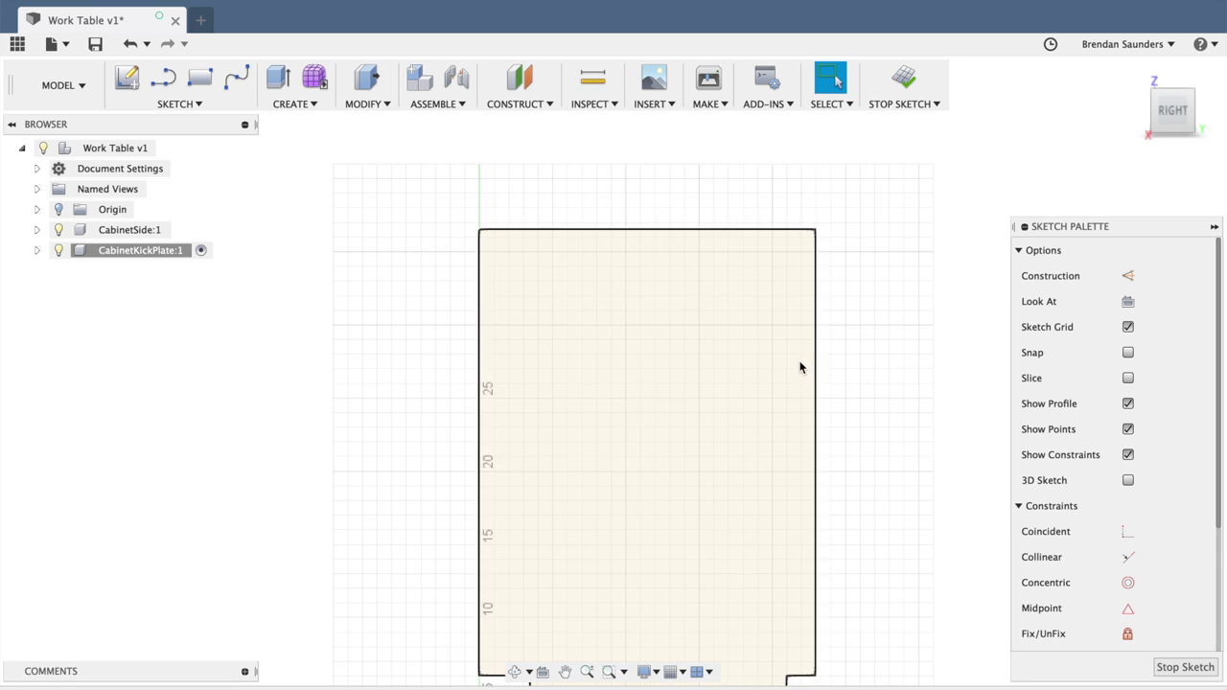
- Sketch a rectangle from the bottom corner of the front kick notch into the panel, ply wide and kickHeight high
scroll(875, 458, "down", 1)
middle_click_drag(875, 457, 917, 201)
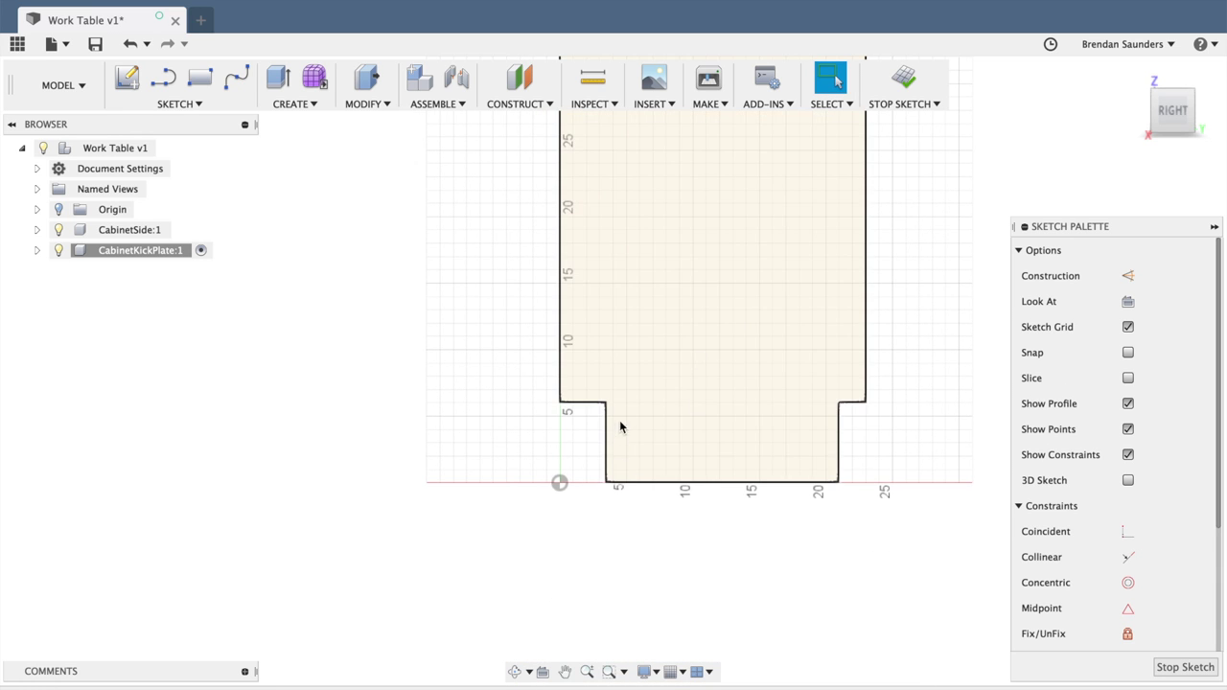
scroll(622, 424, "down", 2)
scroll(623, 424, "up", 5)
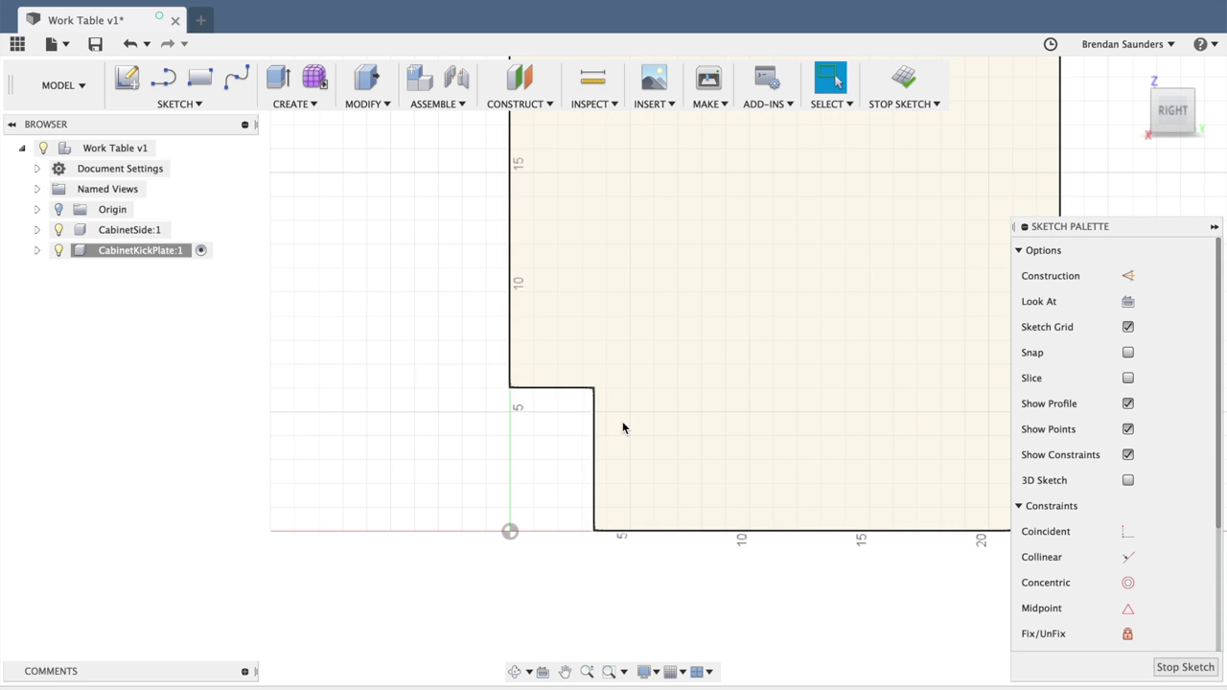
key("r")
left_click(595, 533)
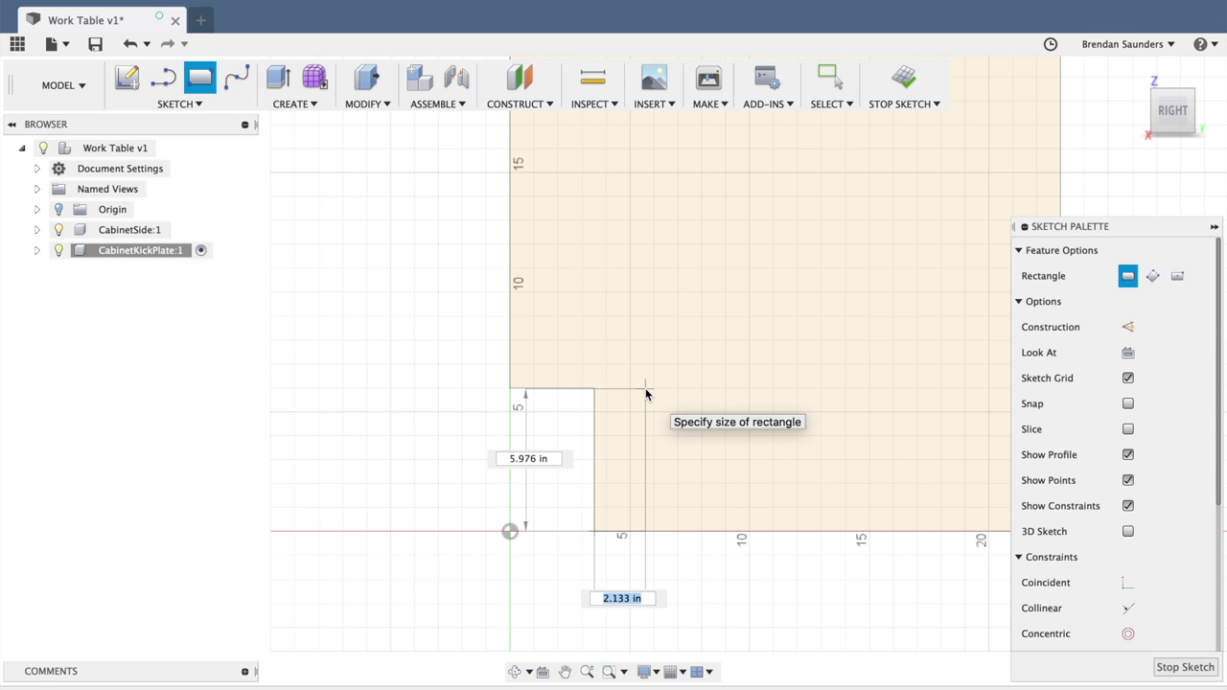
type("ply")
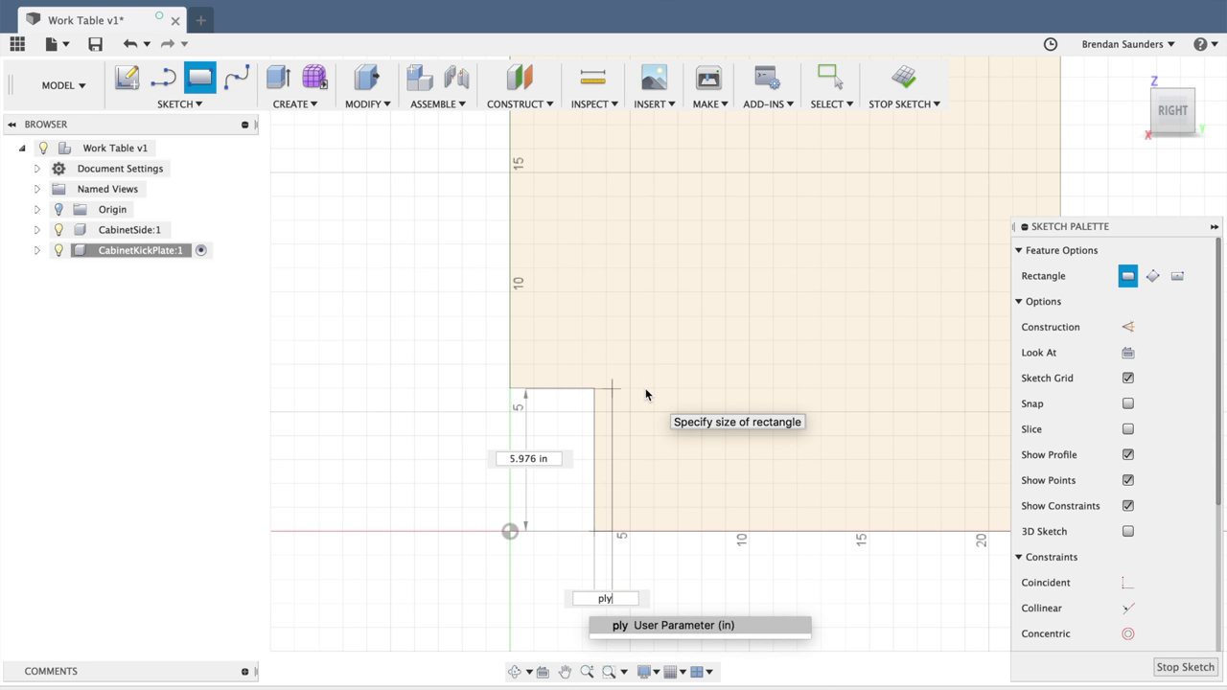
key("Tab")
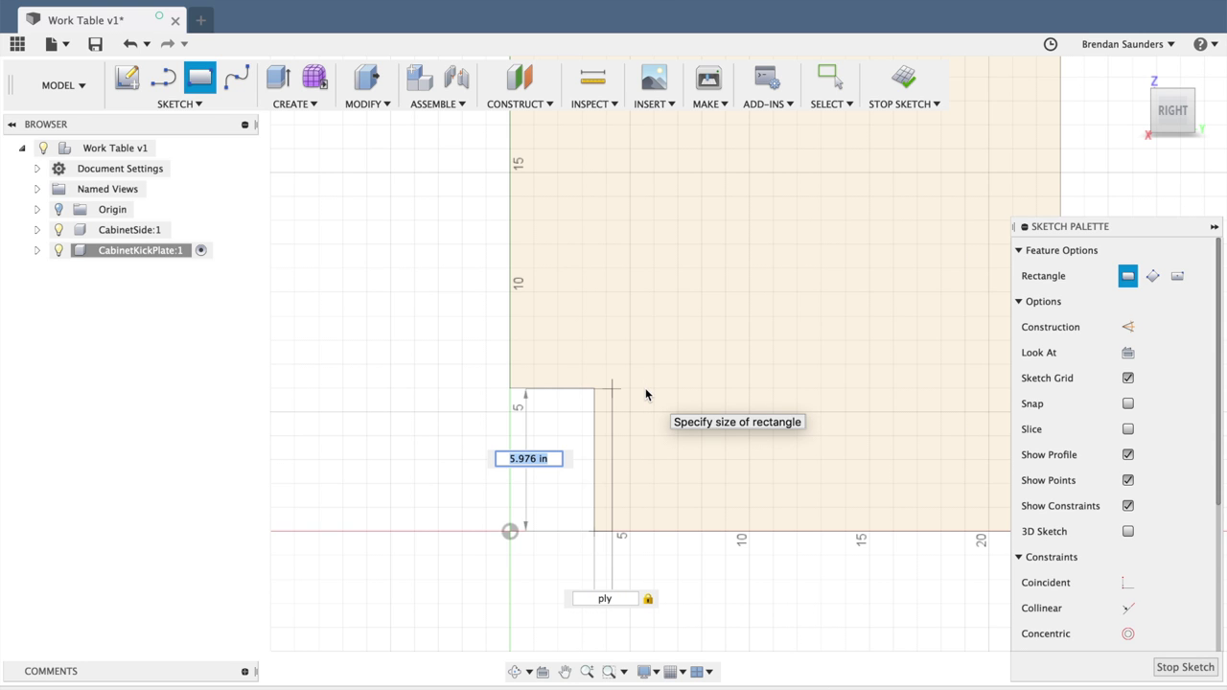
type("kickHeight")
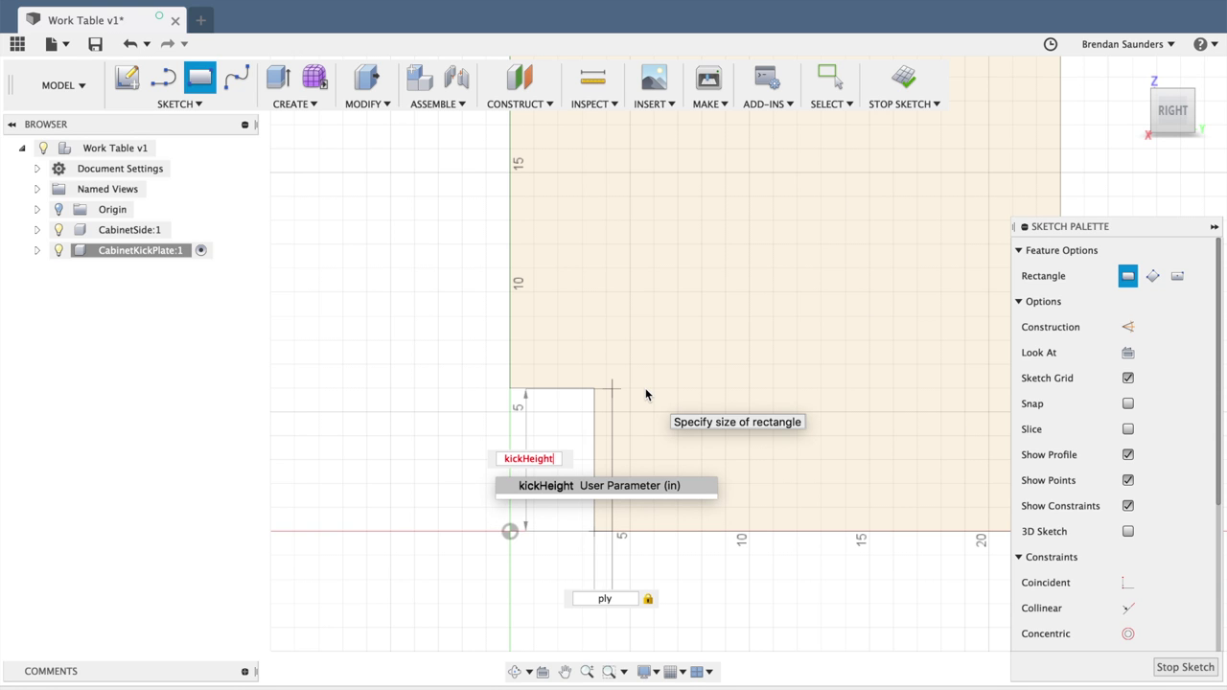
key("Return")
key("Return")
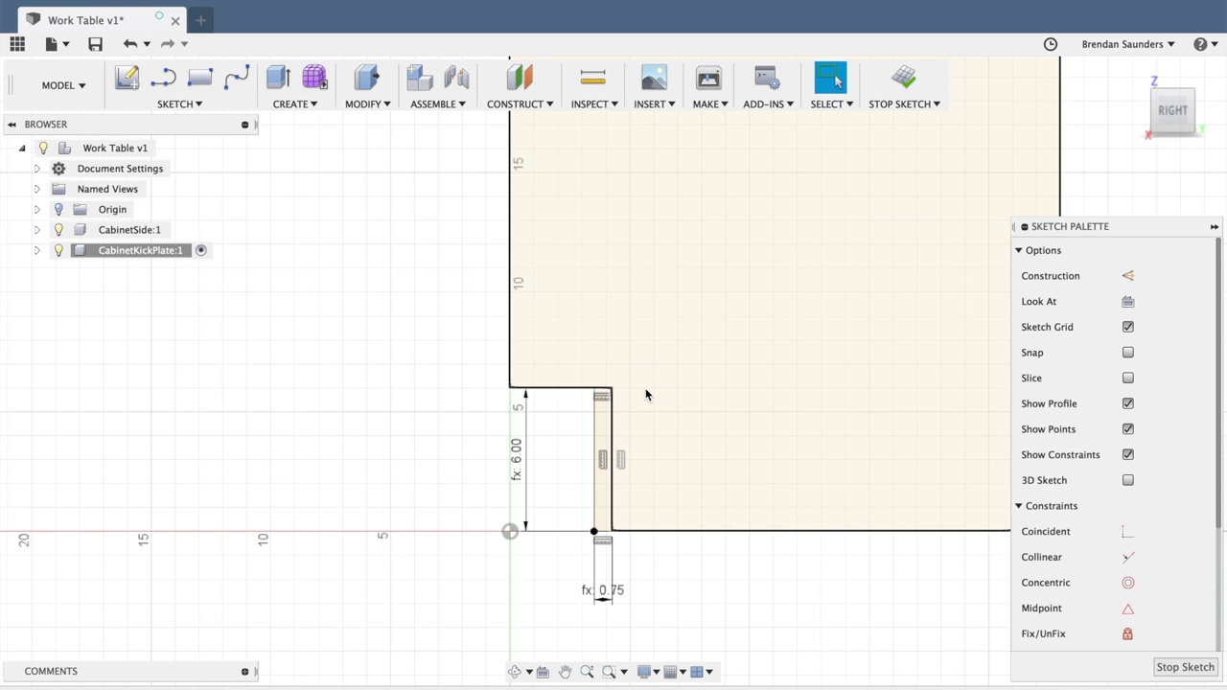
- Finish the sketch and extrude the narrow kick plate profile by the width parameter as a new body
left_click(1185, 671)
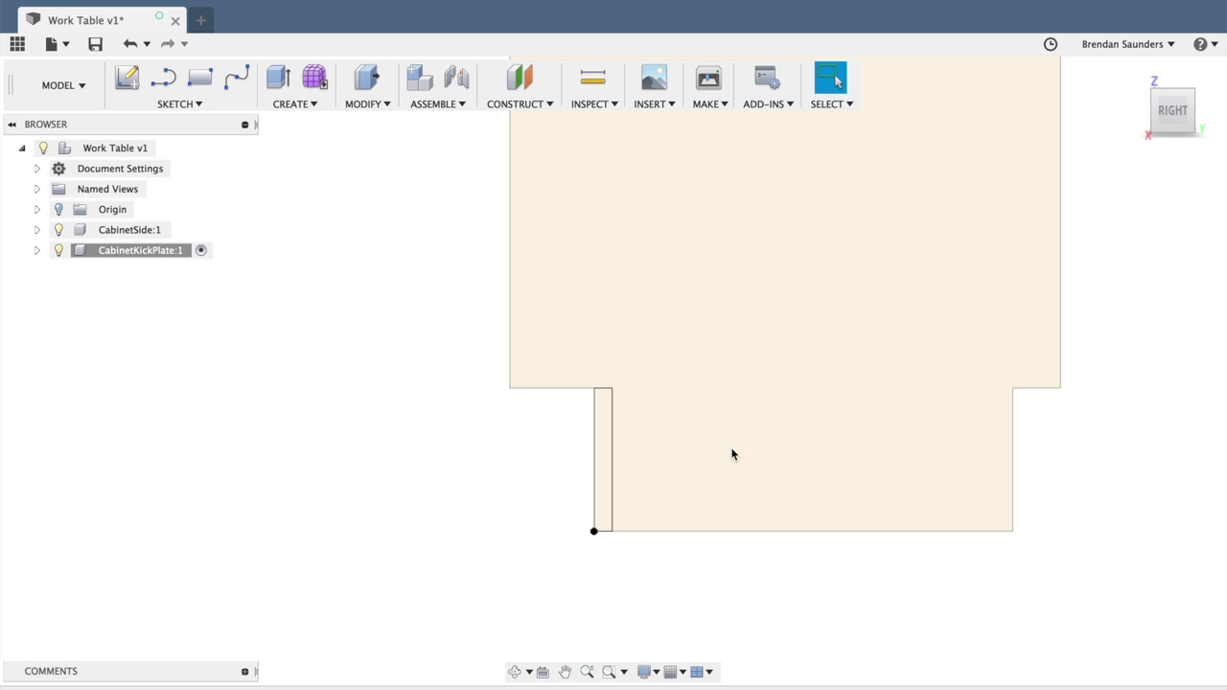
left_click(603, 451)
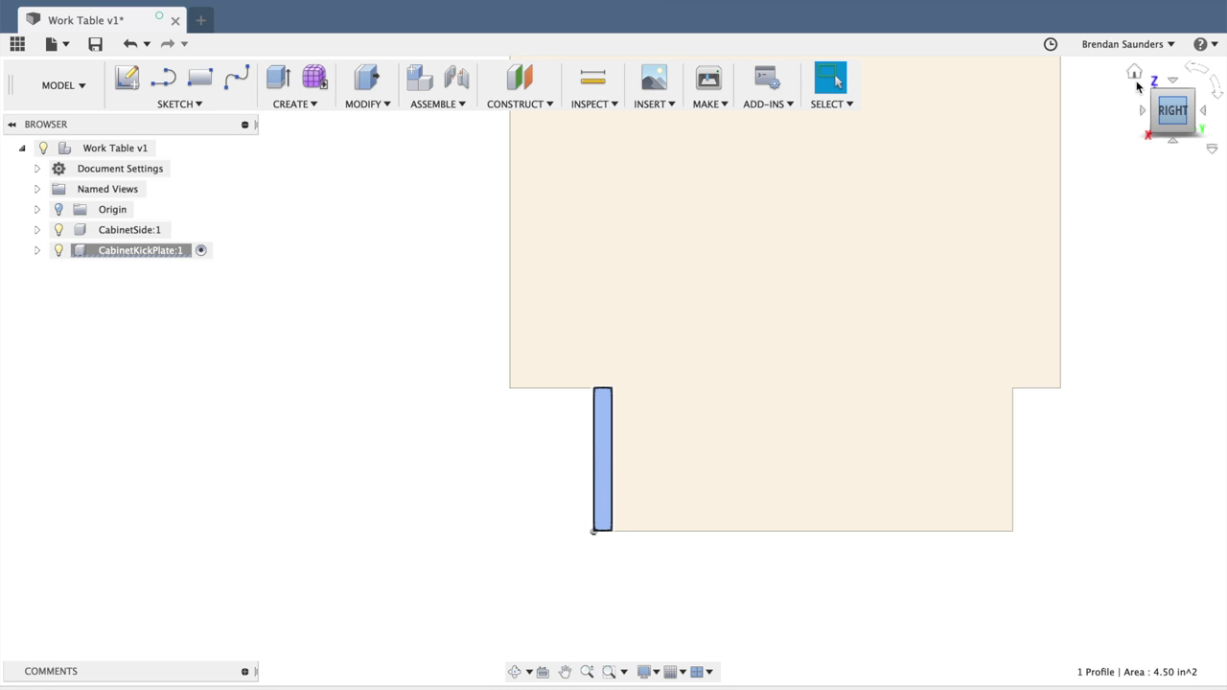
left_click(1135, 79)
left_click(1135, 74)
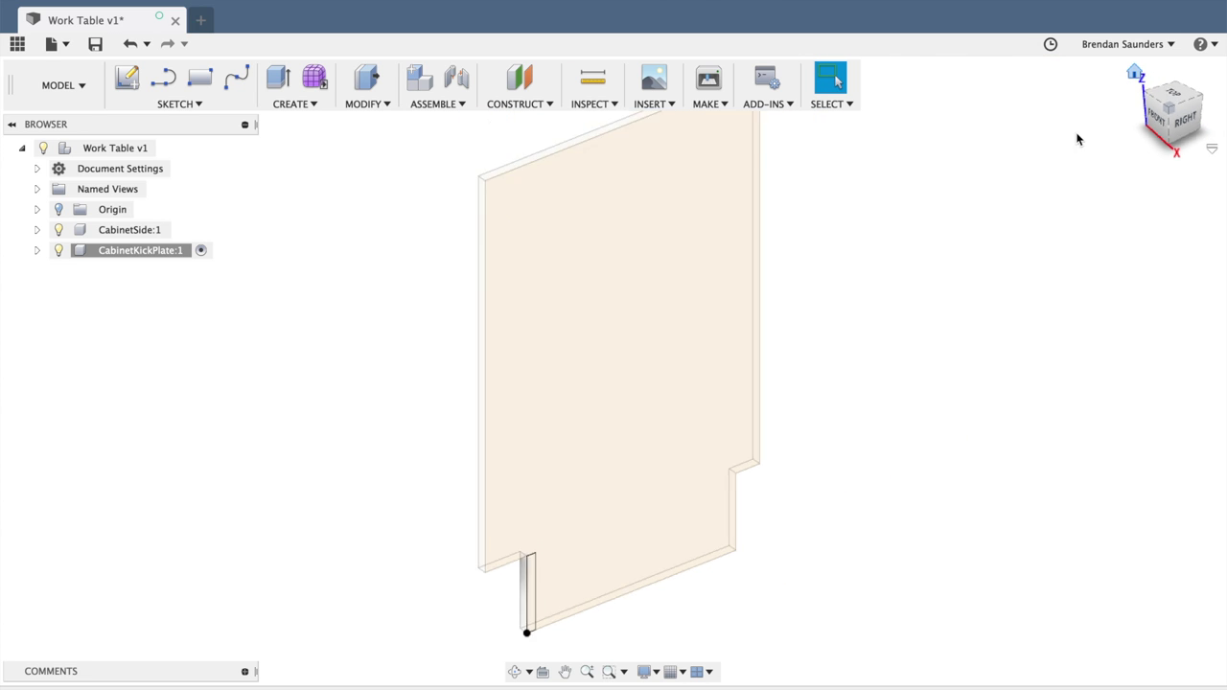
left_click(540, 601)
left_click(540, 602)
key("e")
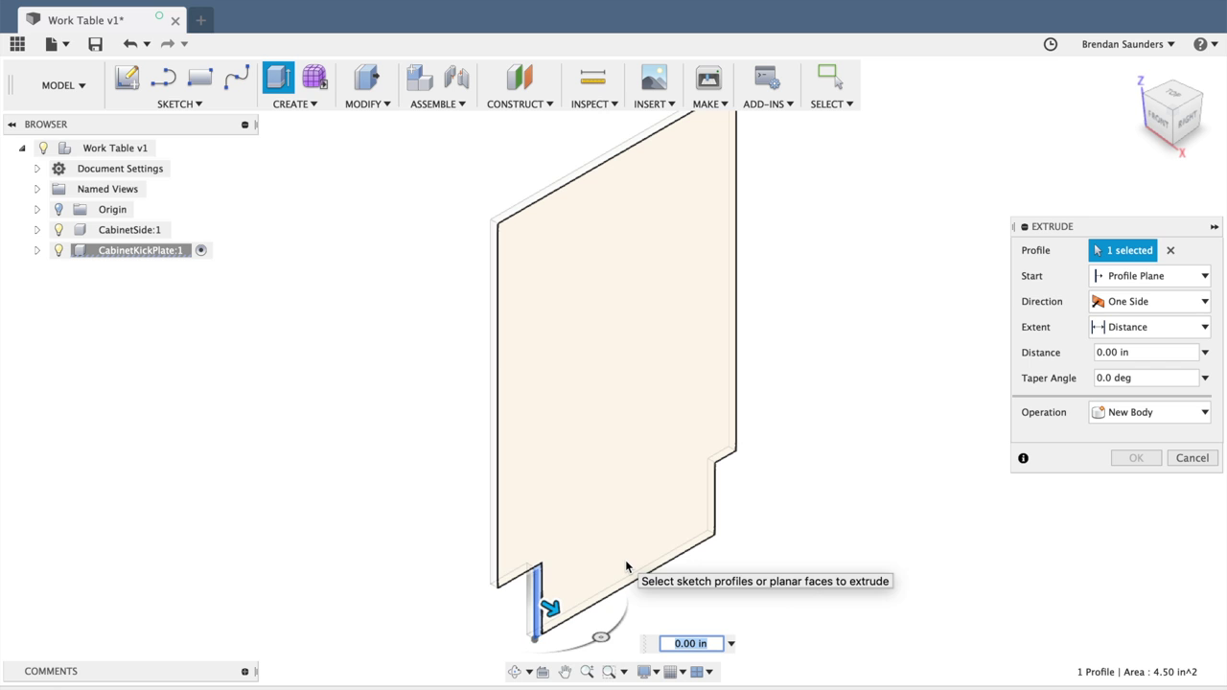
type("width")
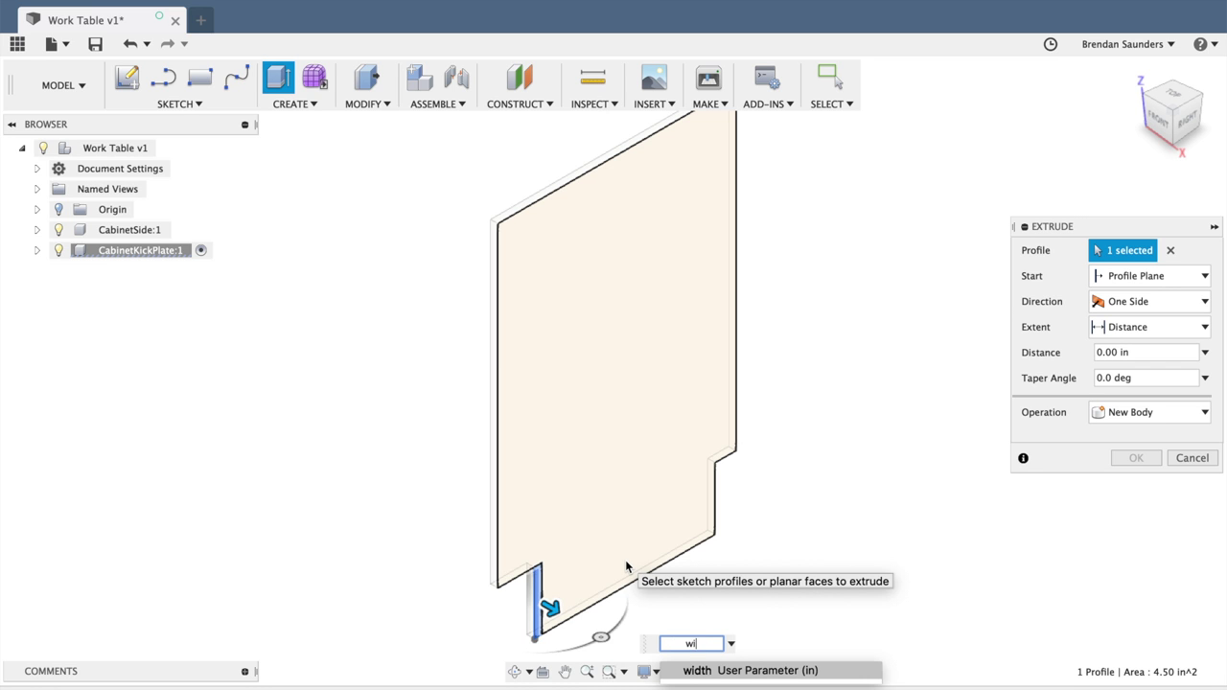
key("Return")
key("Return")
- Create another new component under the top-level Work Table assembly and name it CabinetBottom
right_click(123, 148)
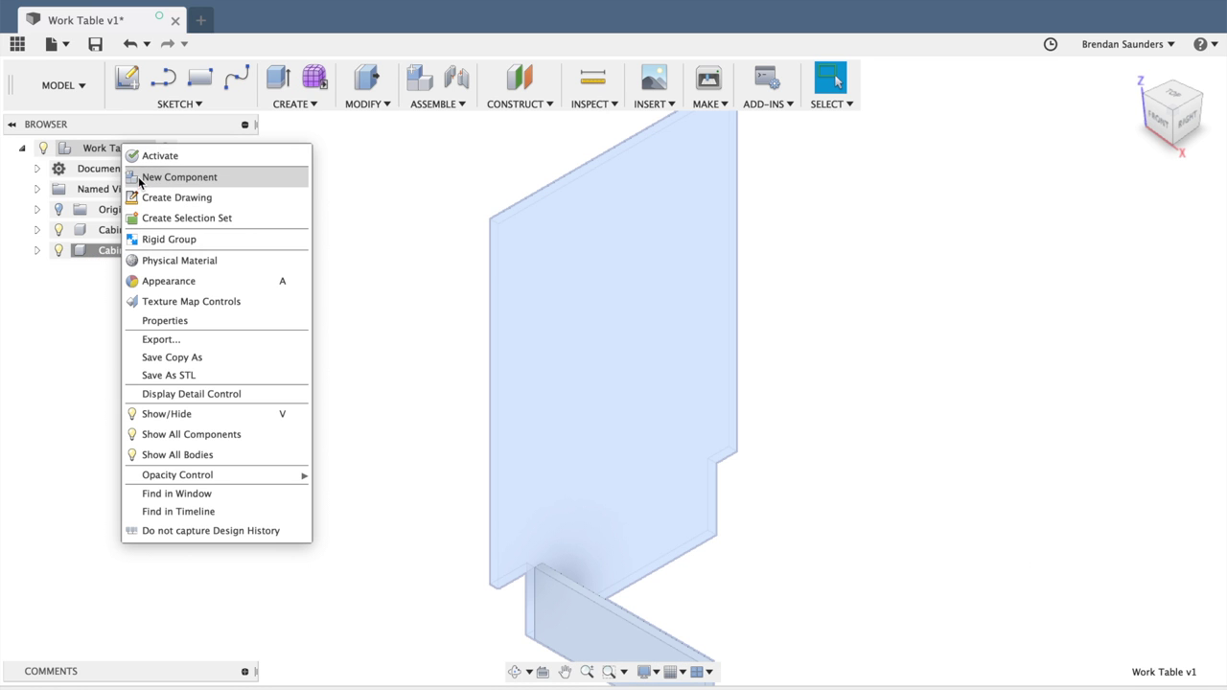
left_click(140, 176)
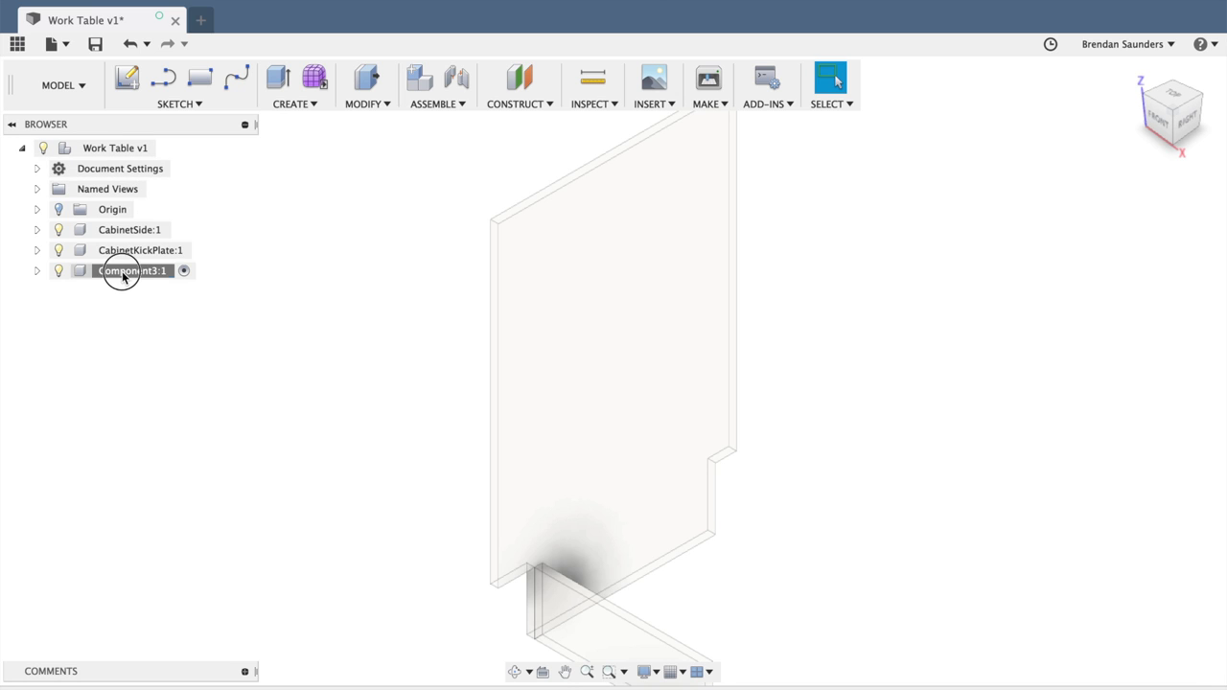
left_click(122, 272)
left_click(122, 270)
type("Cab")
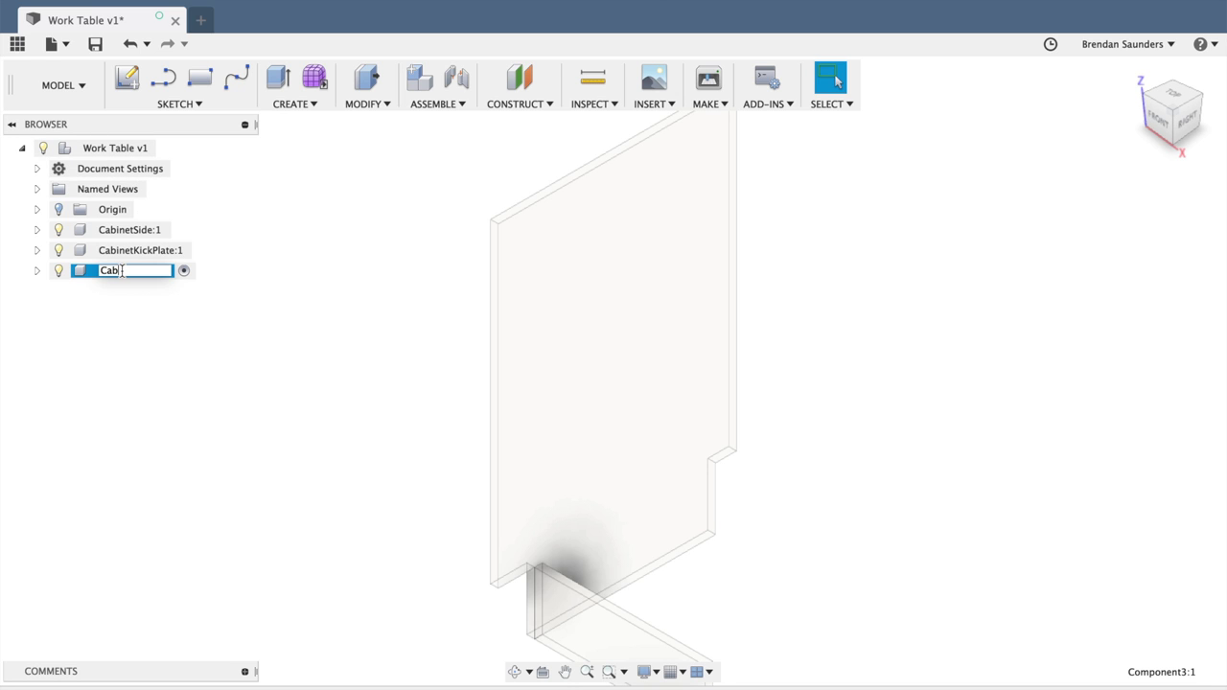
type("inetBottom")
key("Return")
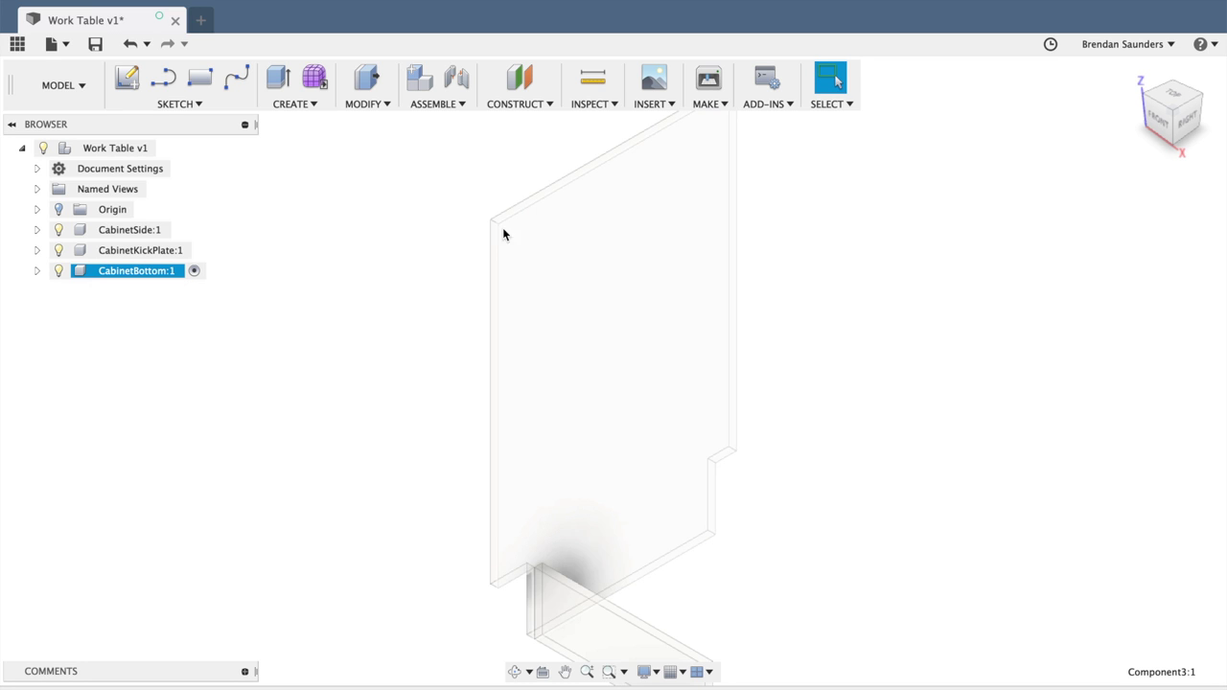
- On the side panel's large right face, sketch a rectangle from the front corner above the kick notch, depth wide and ply high, and finish the sketch
left_click(118, 80)
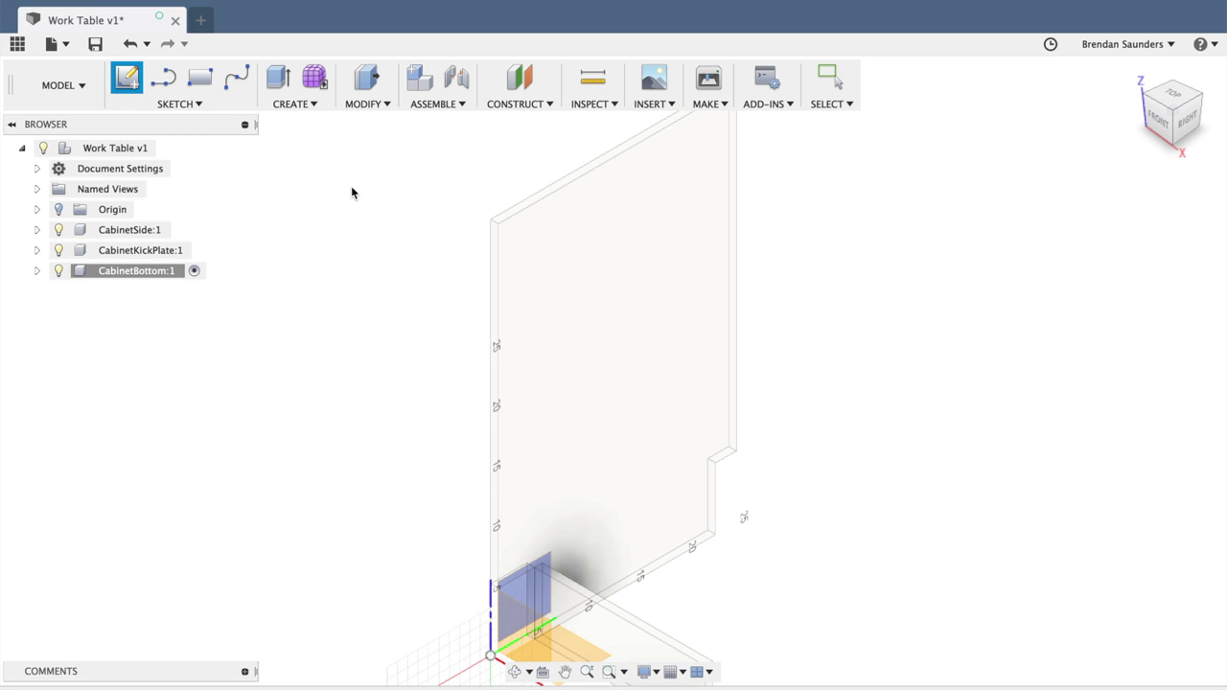
left_click(583, 323)
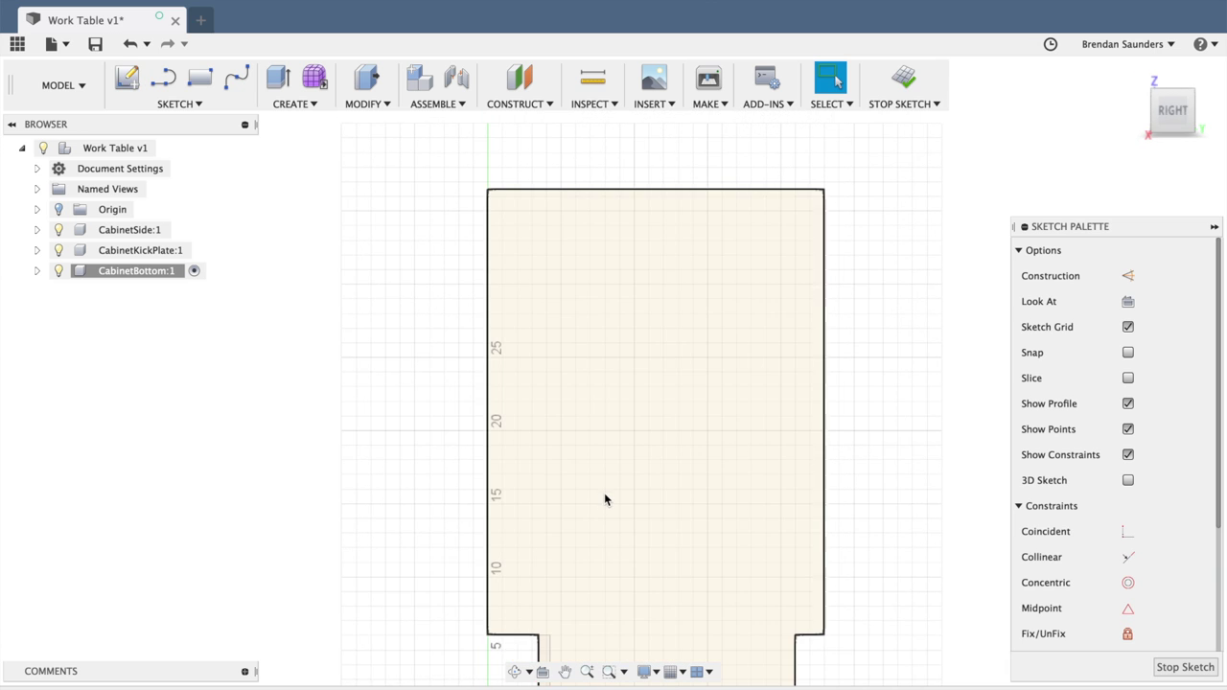
scroll(597, 518, "up", 3)
scroll(704, 425, "down", 2)
middle_click_drag(704, 425, 761, 176)
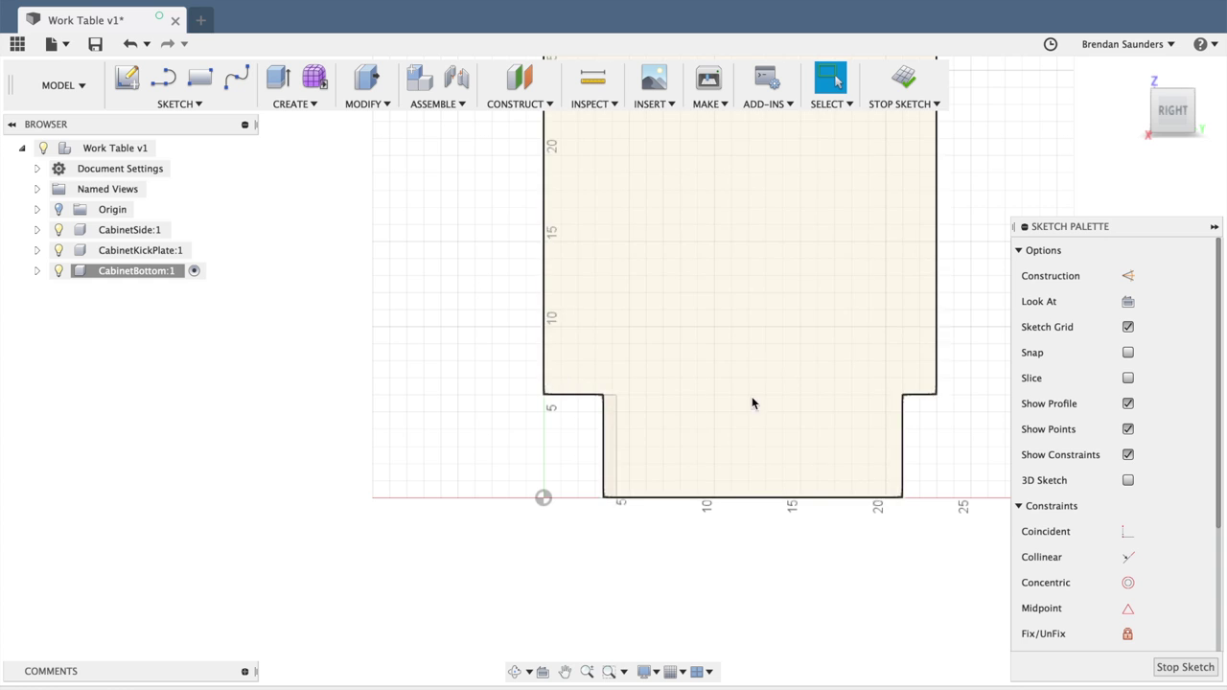
key("r")
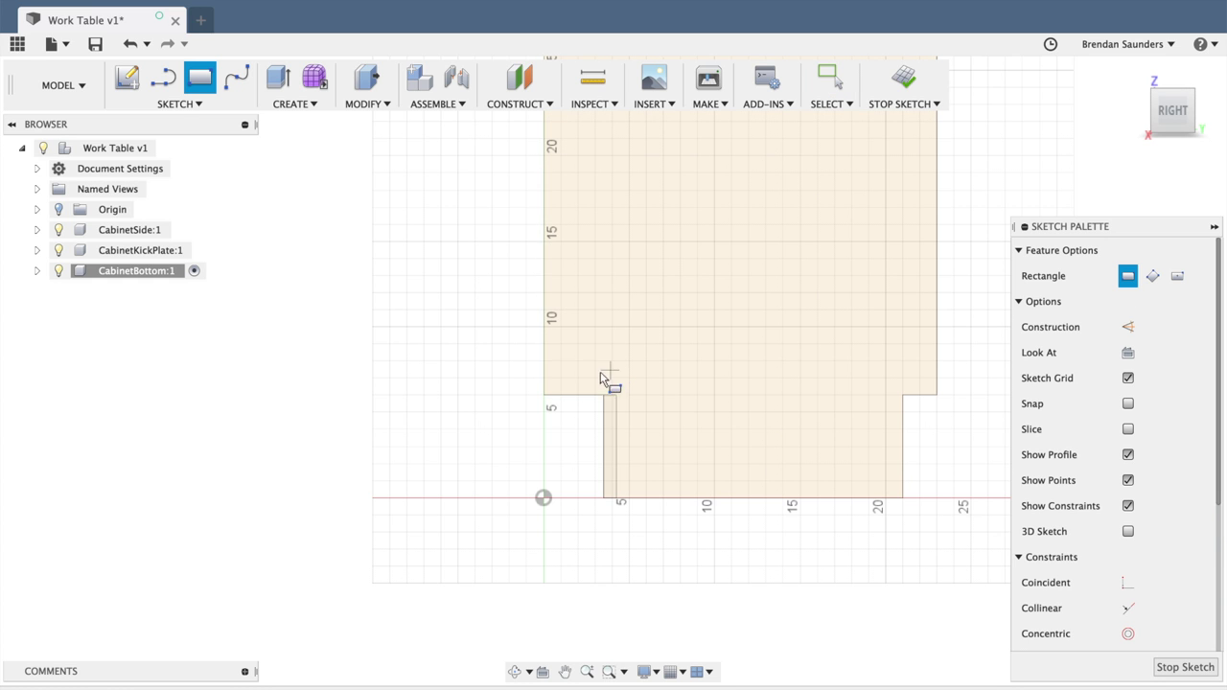
left_click(544, 395)
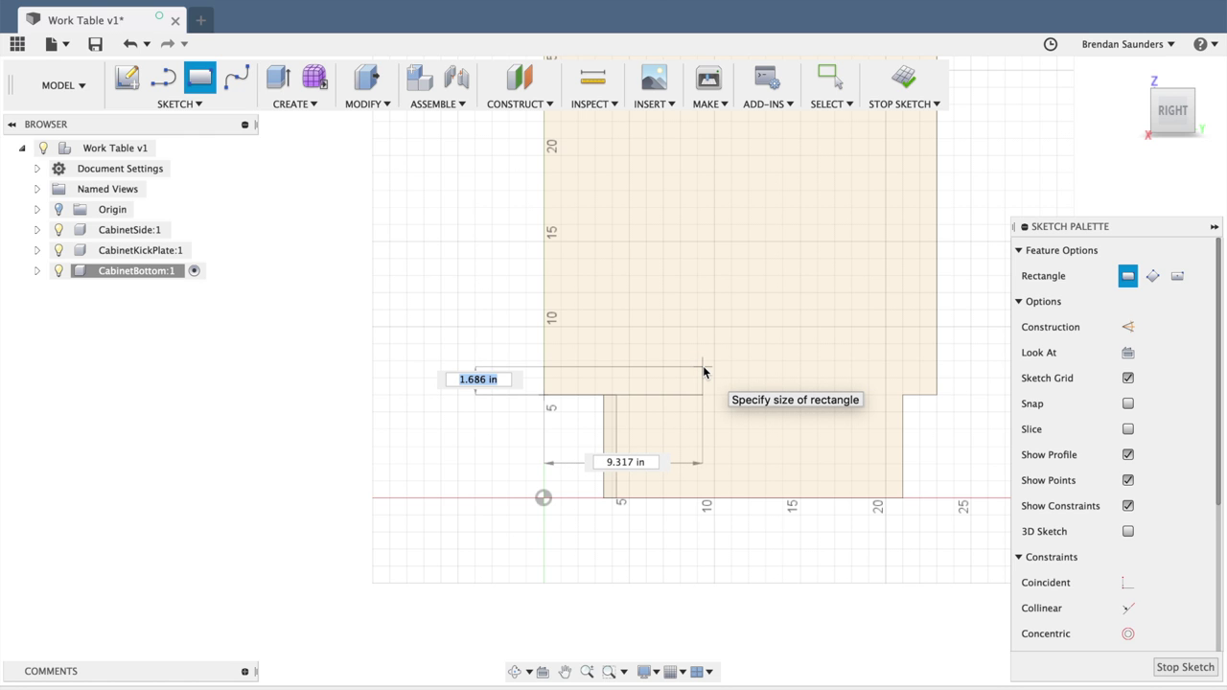
type("ply")
key("Tab")
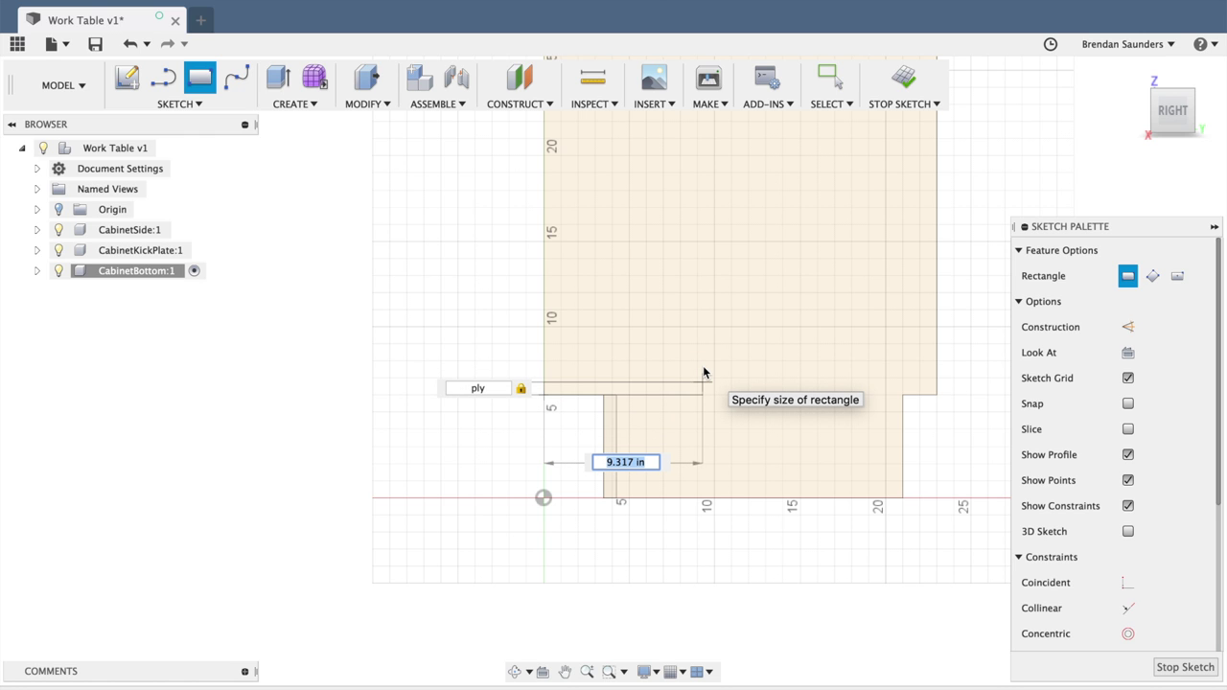
type("depth")
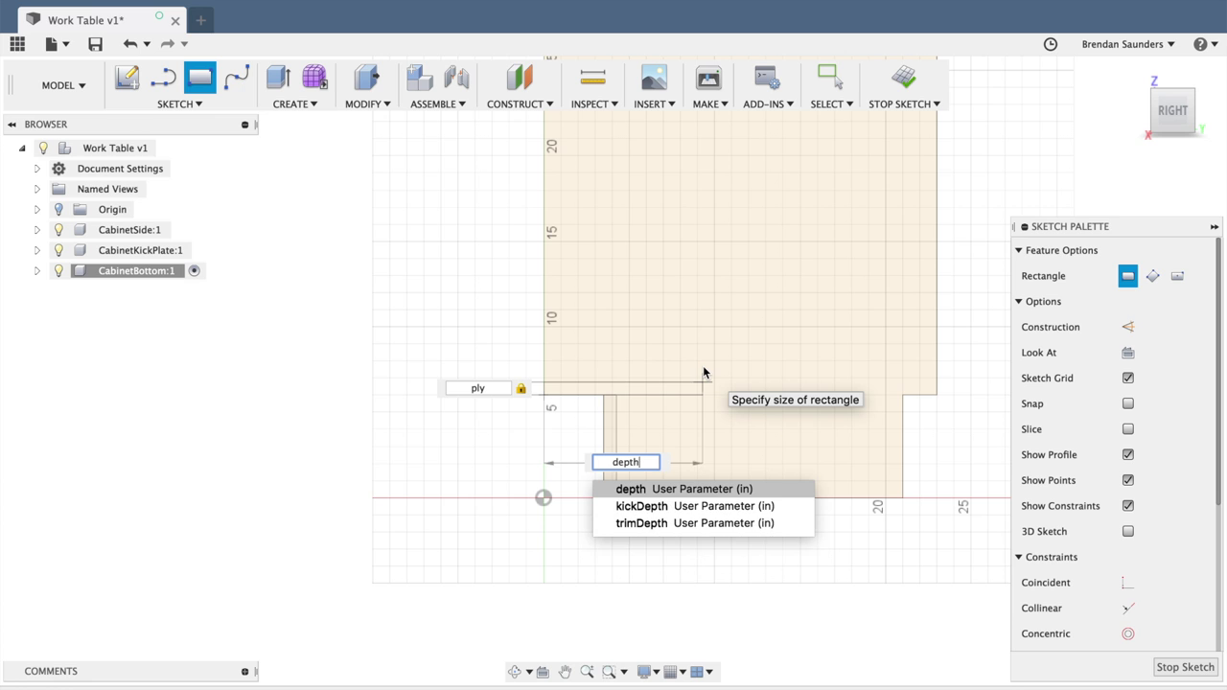
key("Return")
key("Return")
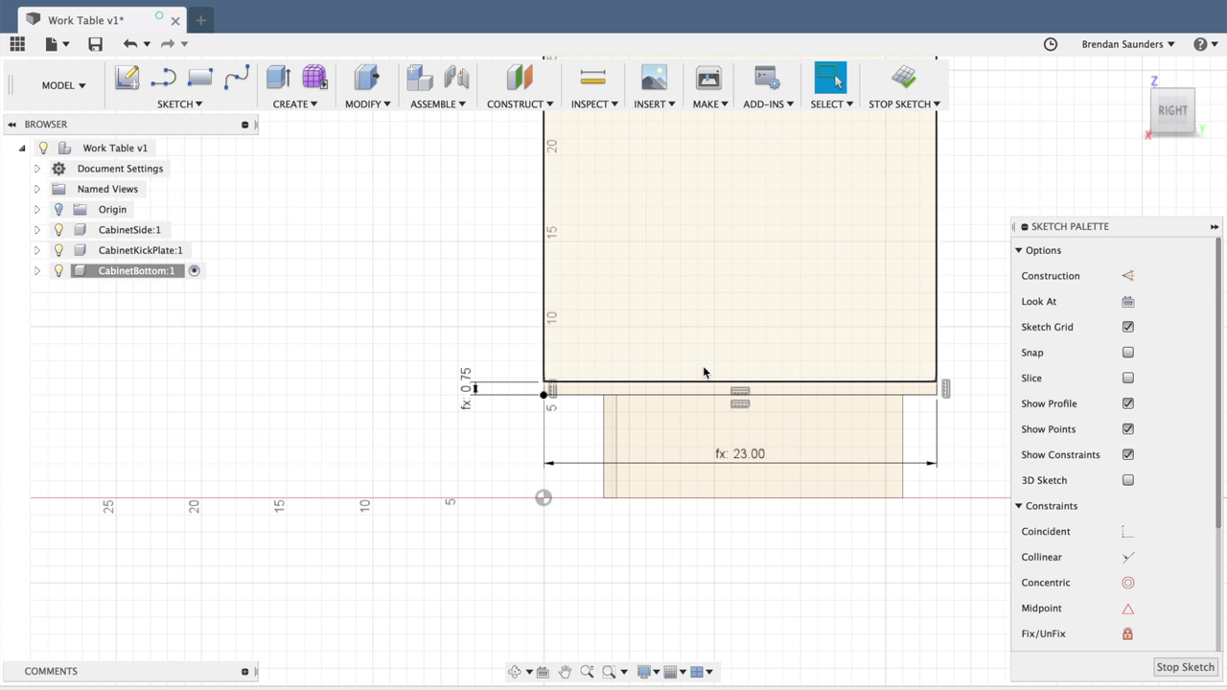
left_click(1174, 668)
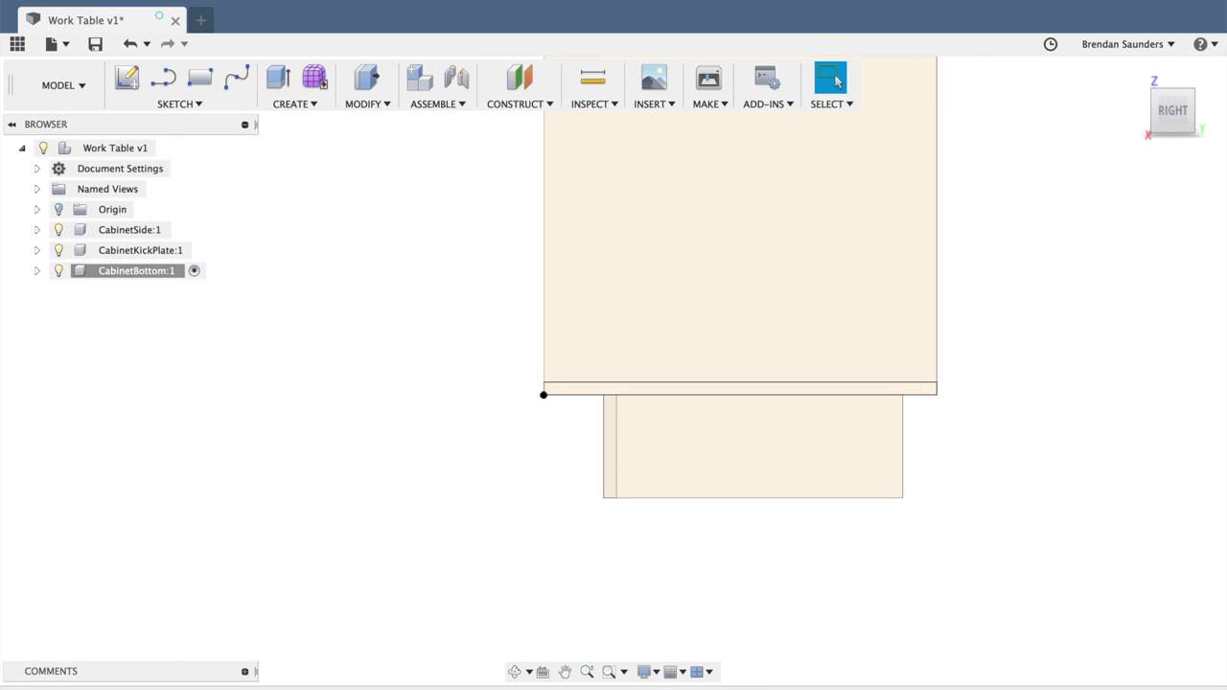
- Extrude the thin cabinet bottom profile by the width parameter as a new body
left_click(1134, 73)
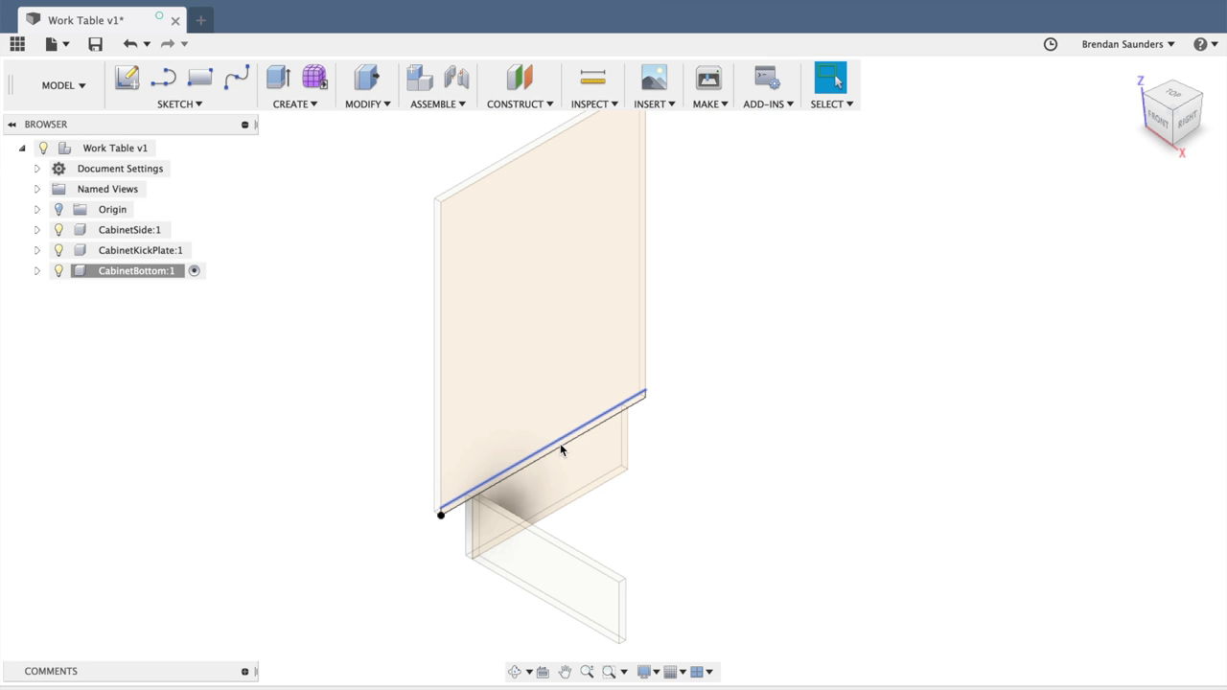
scroll(562, 451, "up", 5)
left_click(561, 448)
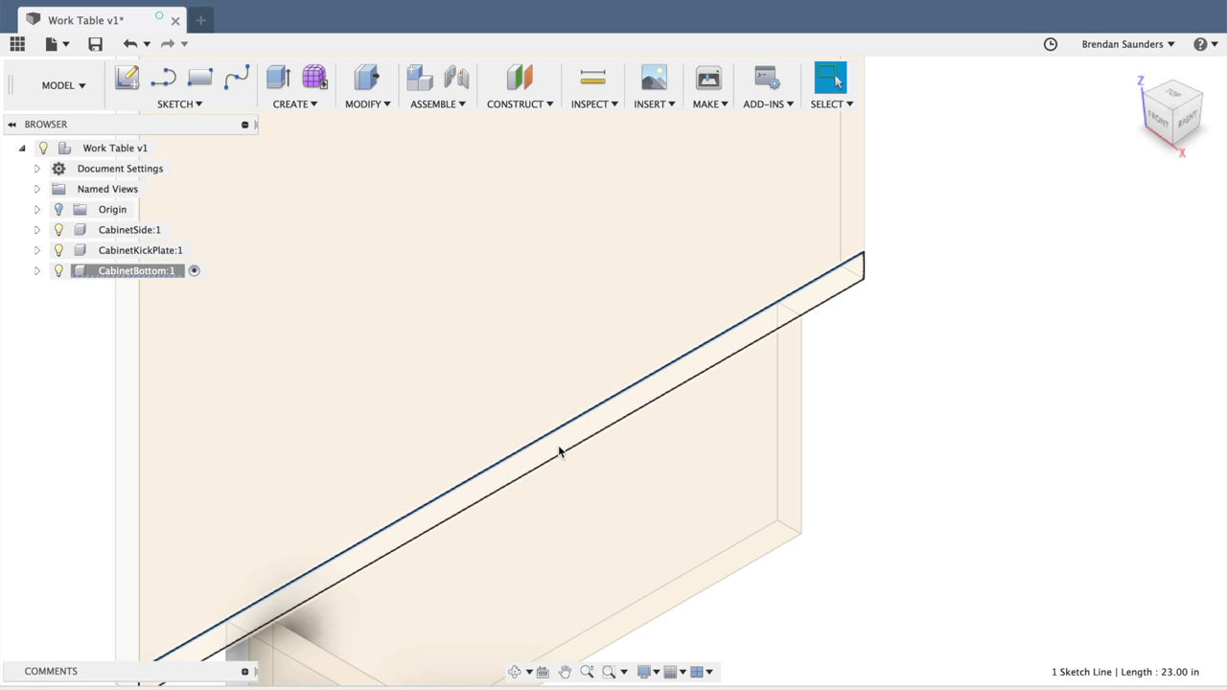
left_click(581, 446)
scroll(581, 446, "down", 5)
scroll(581, 446, "down", 3)
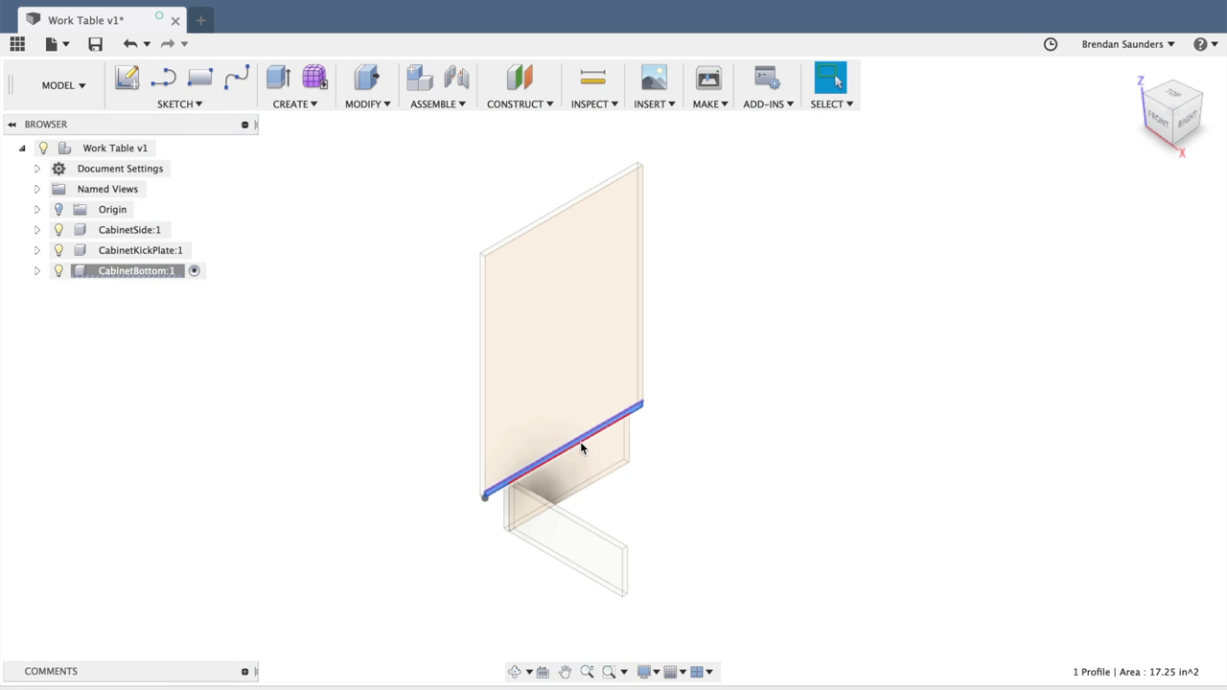
type("ewidth")
key("Return")
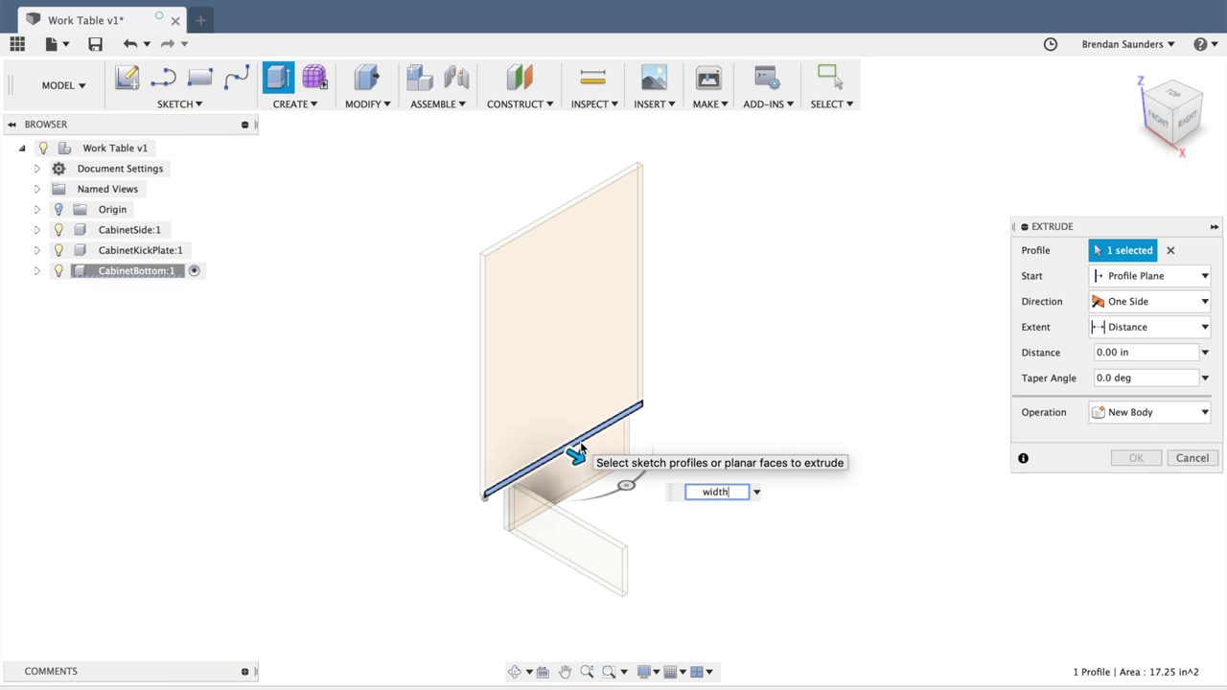
key("Return")
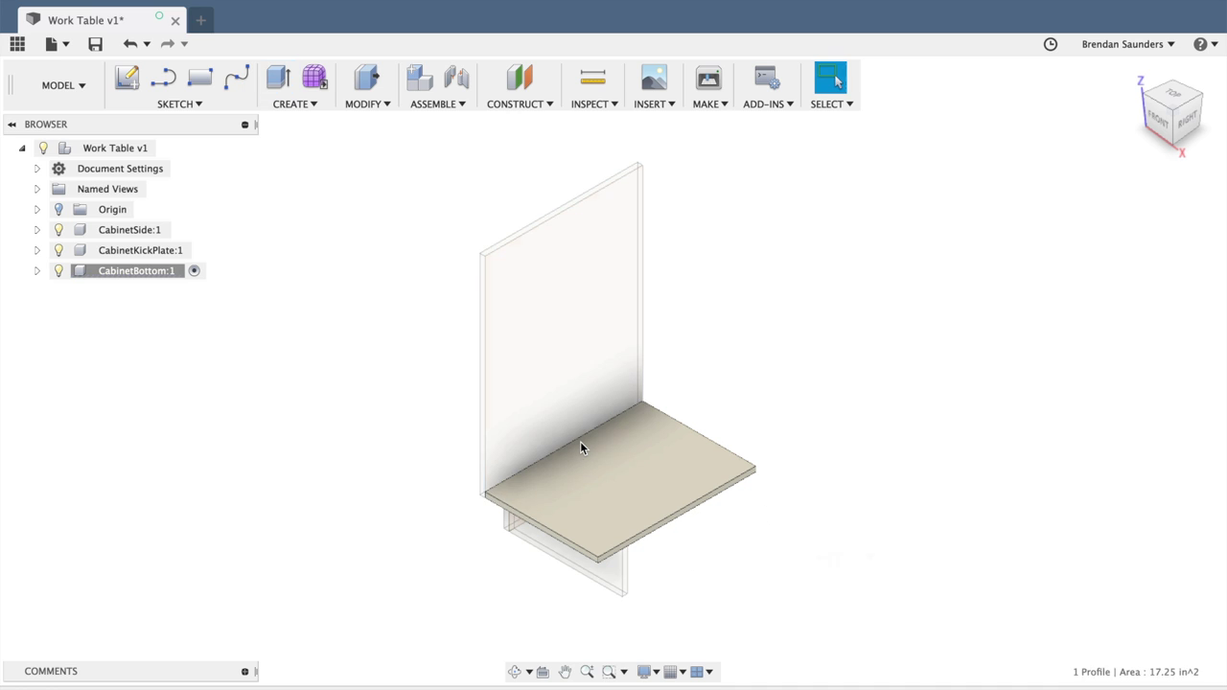
- Create a new component under the top-level Work Table assembly and name it CabinetBack
right_click(120, 150)
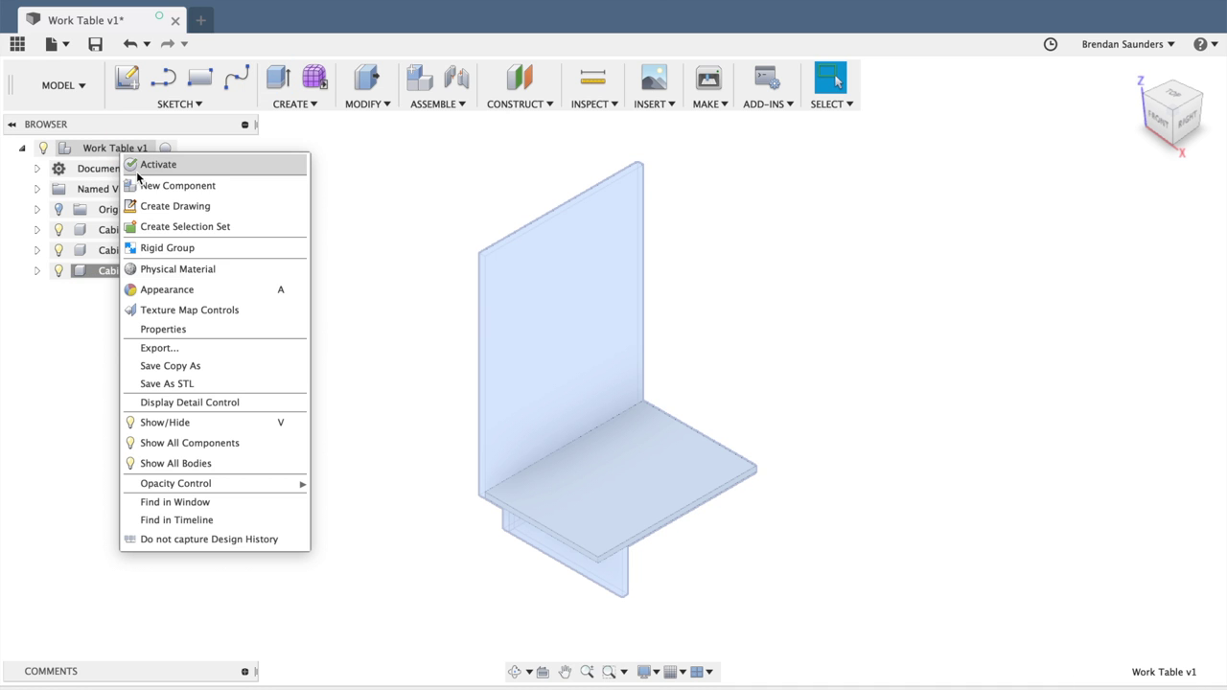
left_click(141, 185)
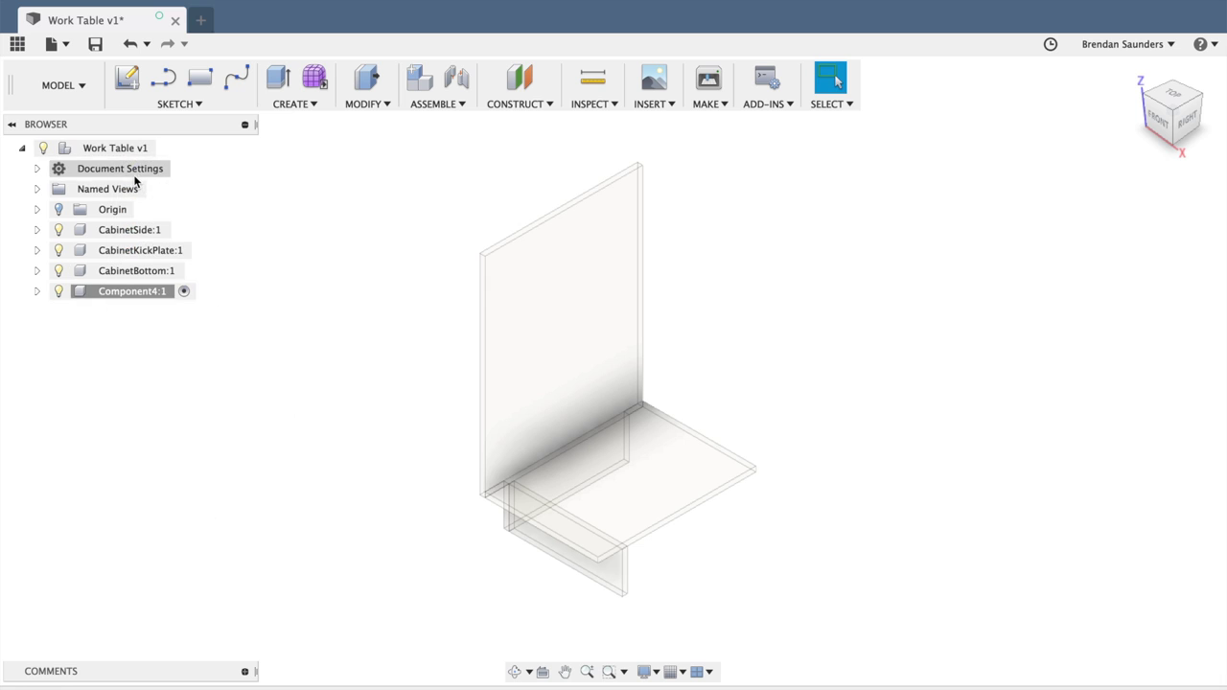
left_click(132, 300)
left_click(132, 293)
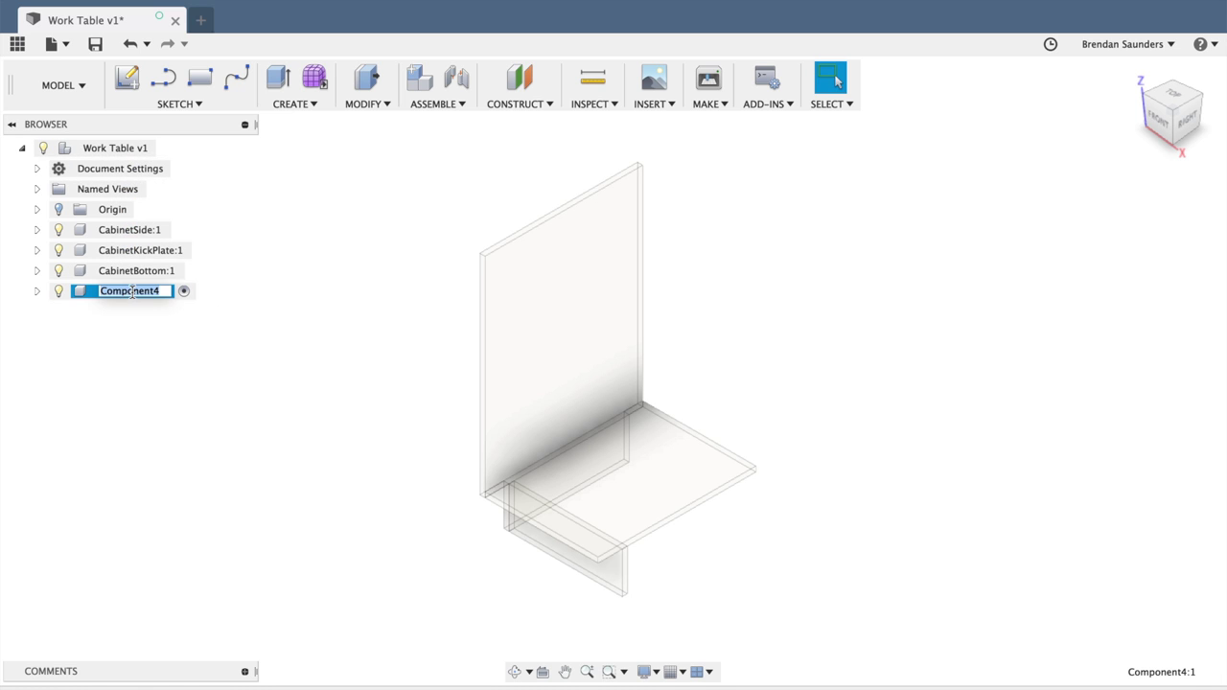
type("CabinetBack")
key("Return")
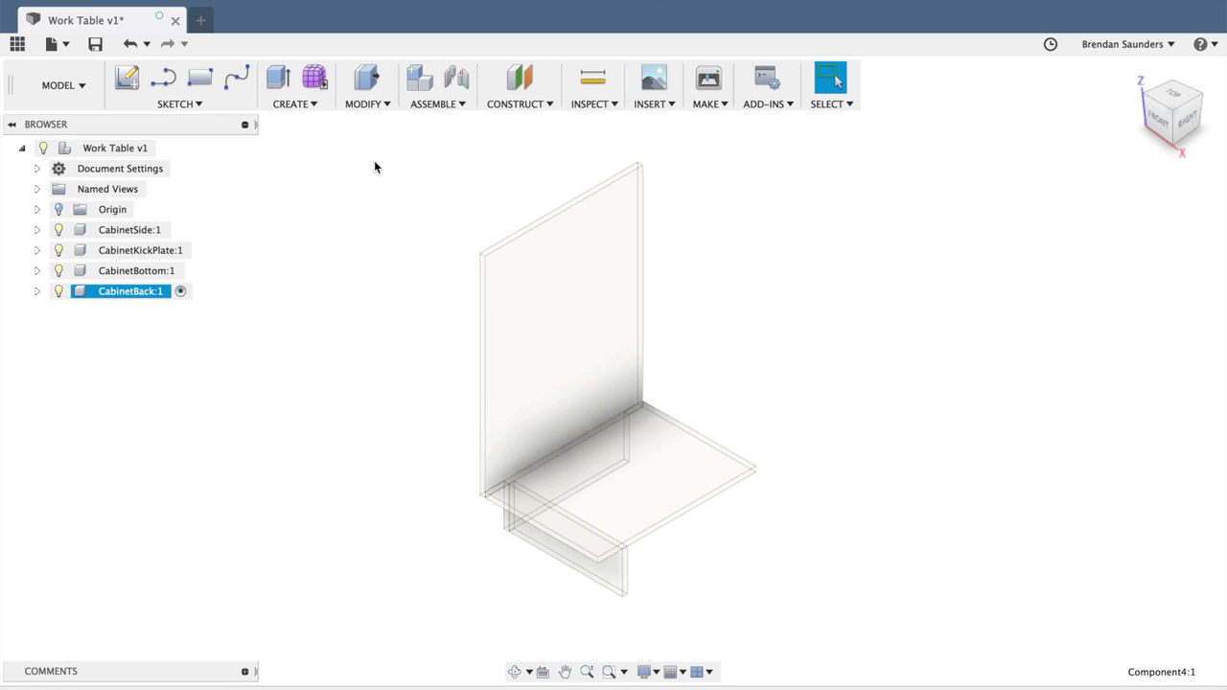
- On the side panel's large right face, sketch a rectangle from the top back corner, ply wide and depth high, and finish the sketch
left_click(126, 77)
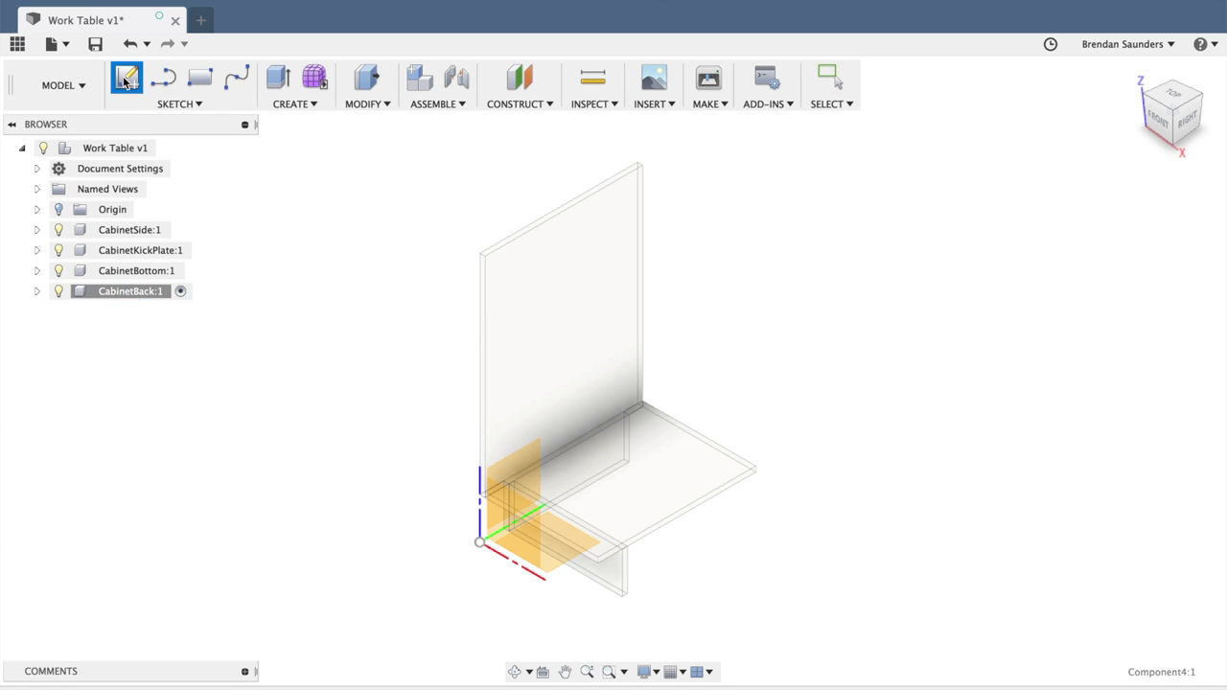
left_click(602, 324)
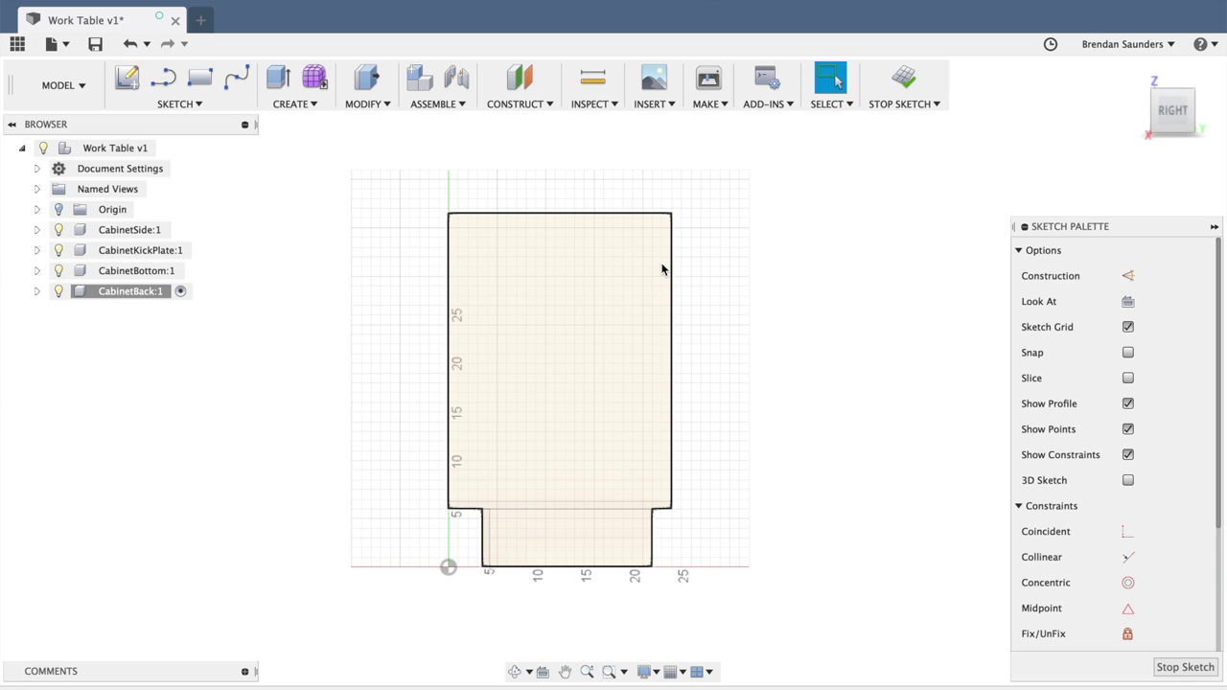
key("r")
left_click(671, 213)
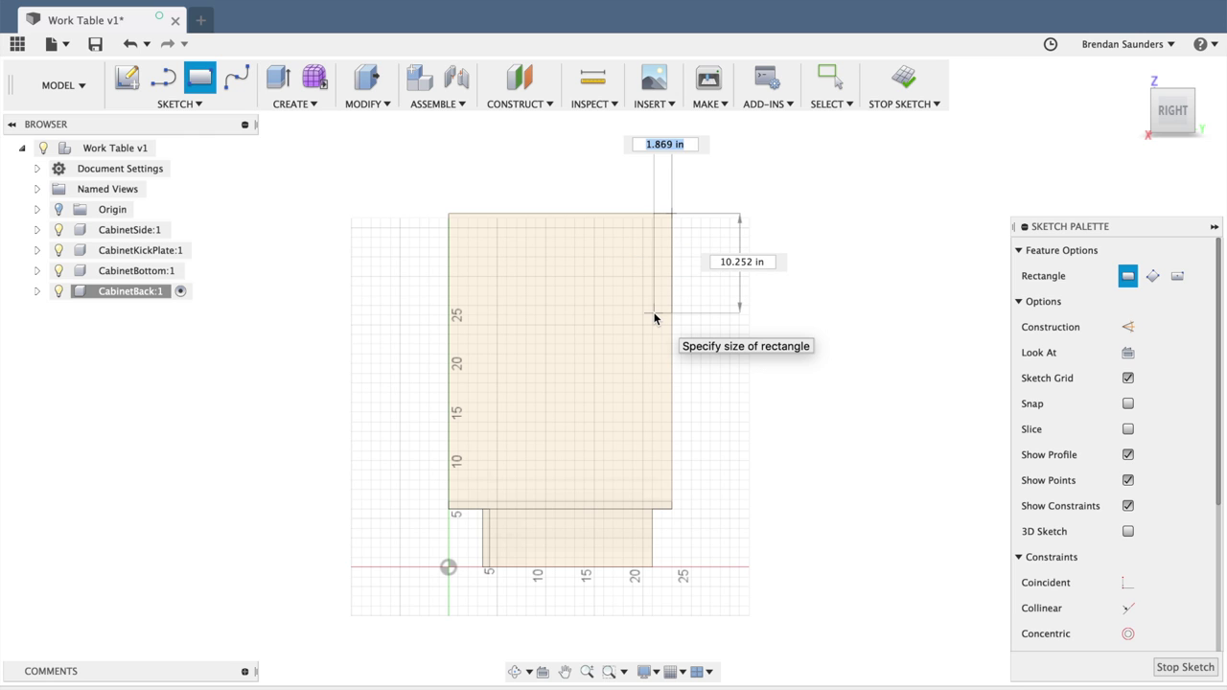
type("ply")
key("Tab")
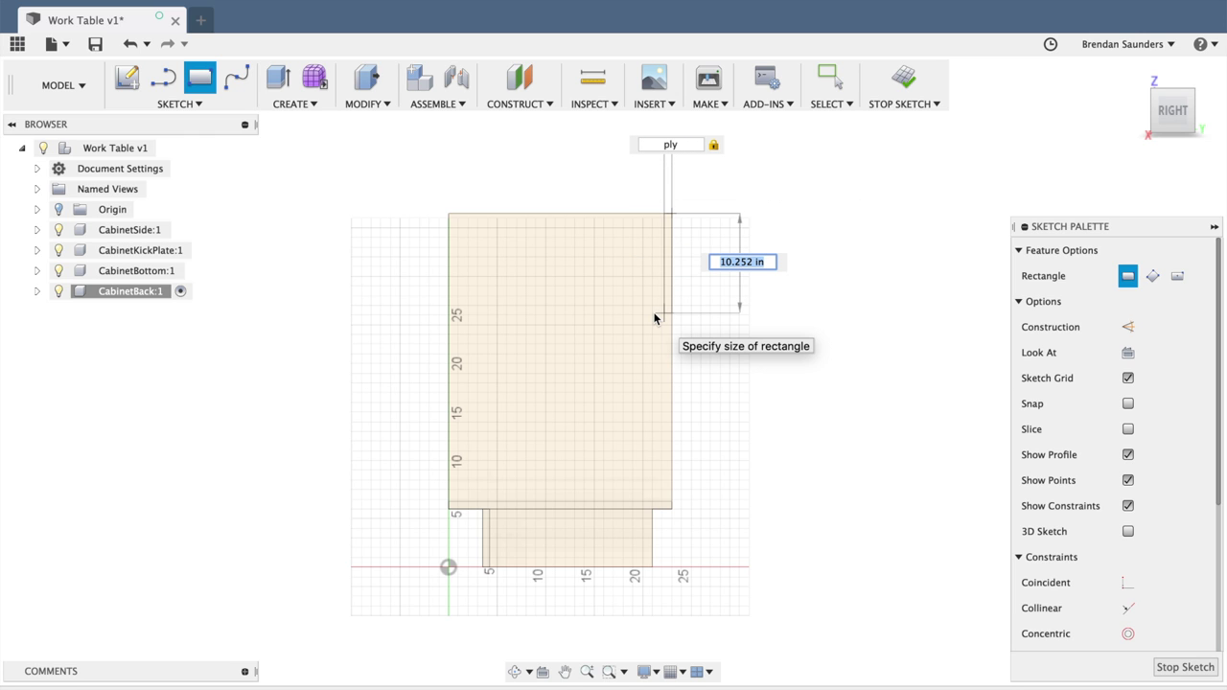
type("depth")
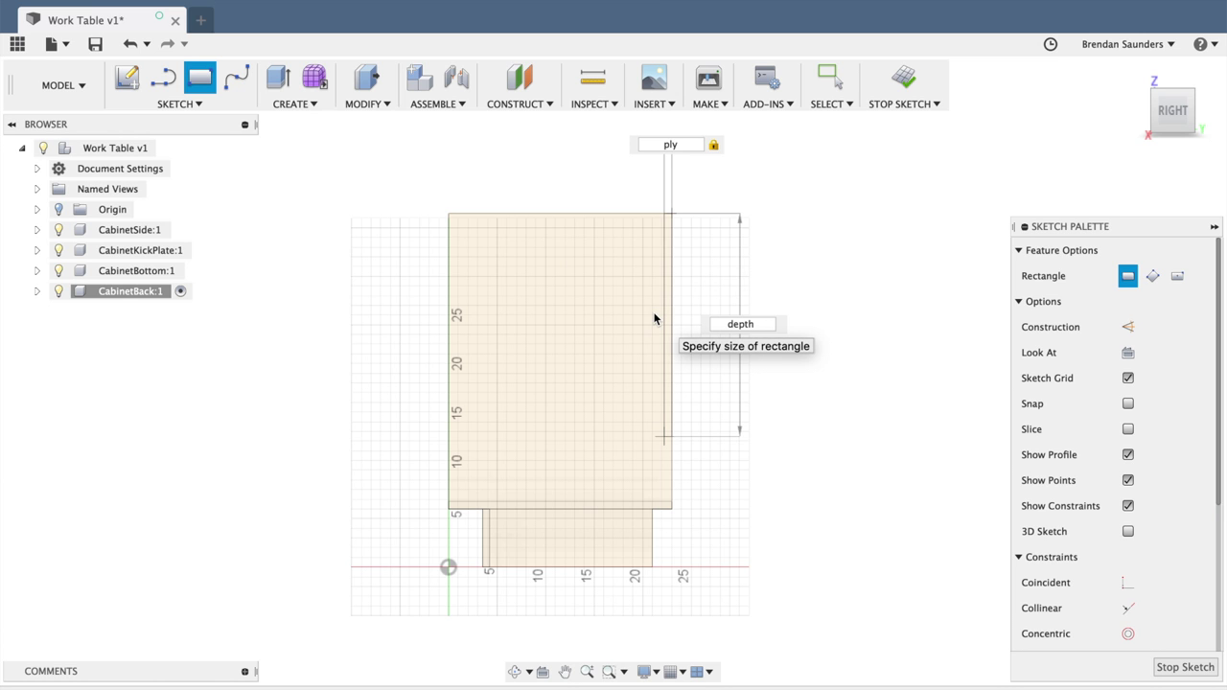
key("Return")
key("Escape")
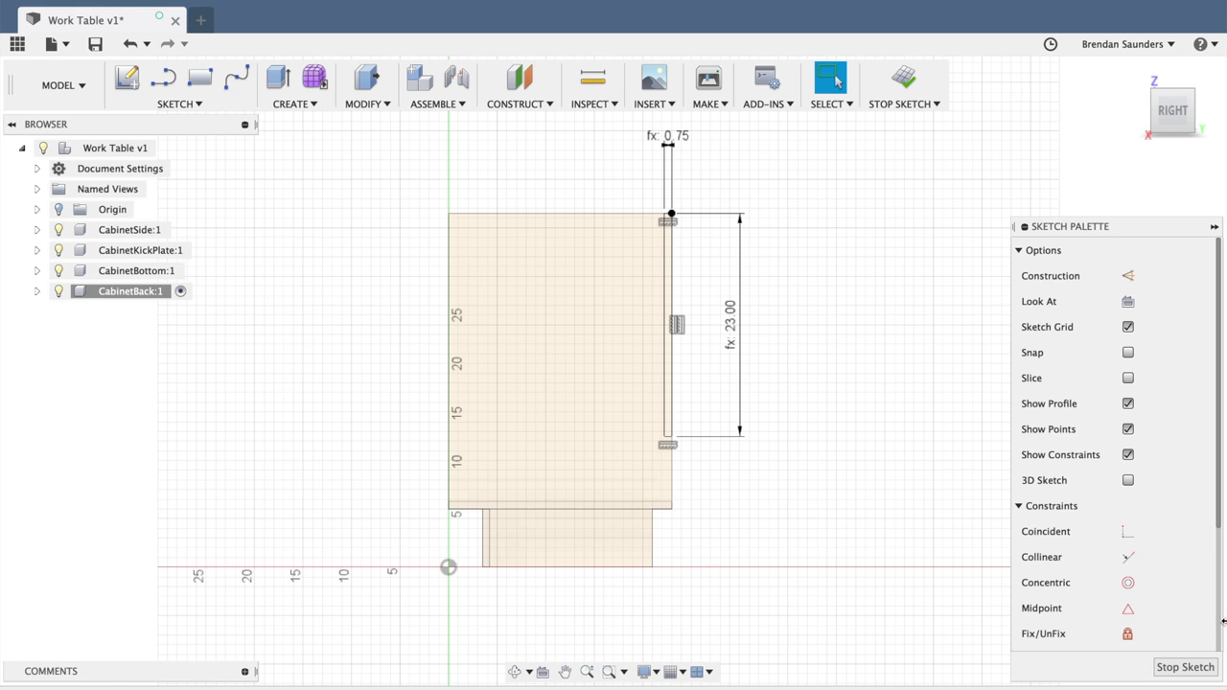
left_click(1182, 669)
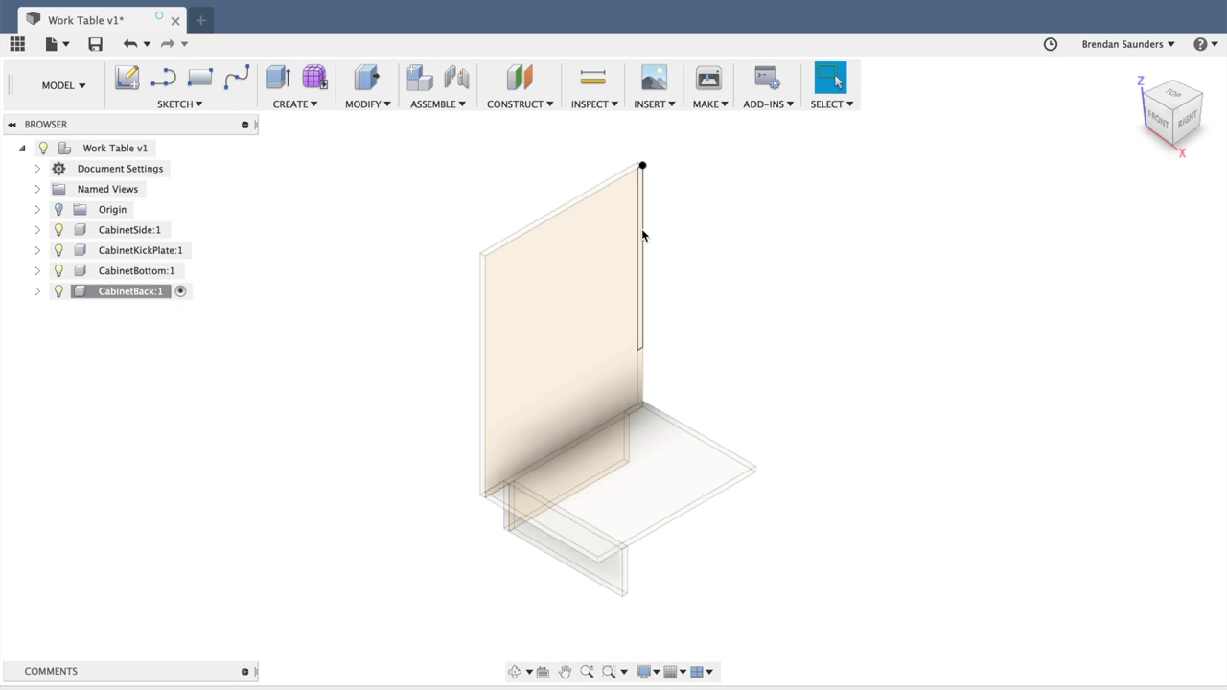
- Extrude the narrow cabinet back profile by the width parameter as a new body
scroll(661, 252, "down", 2)
scroll(661, 247, "up", 6)
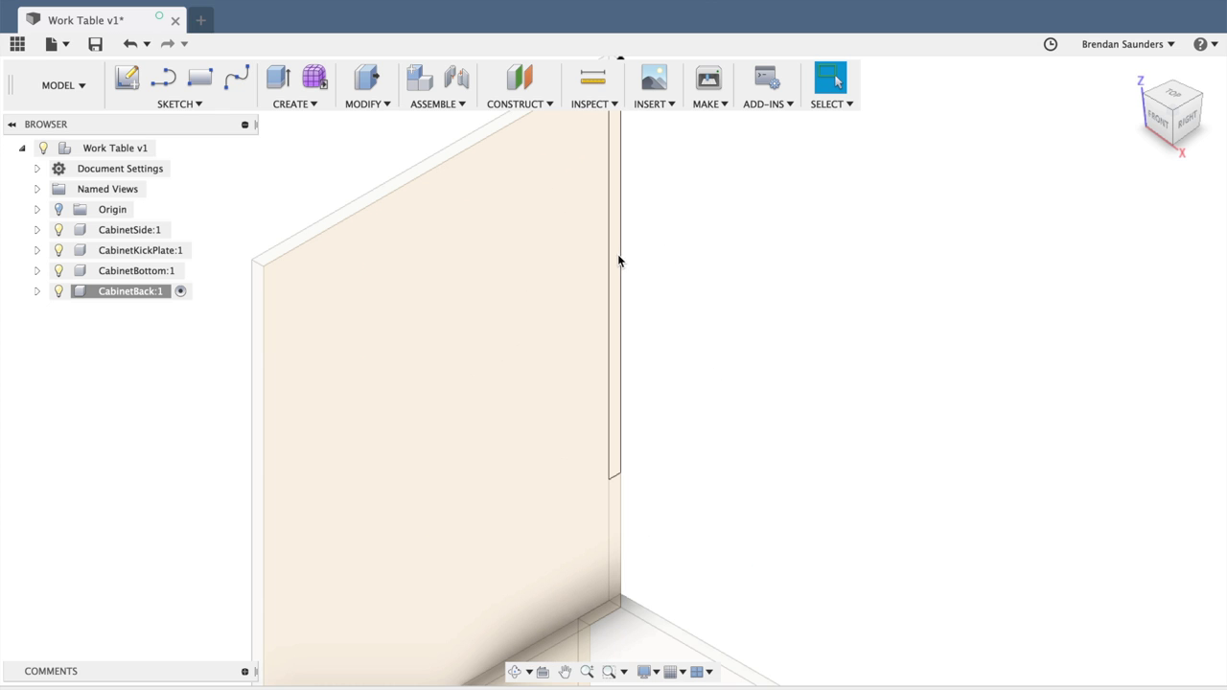
left_click(619, 261)
scroll(618, 261, "down", 5)
key("e")
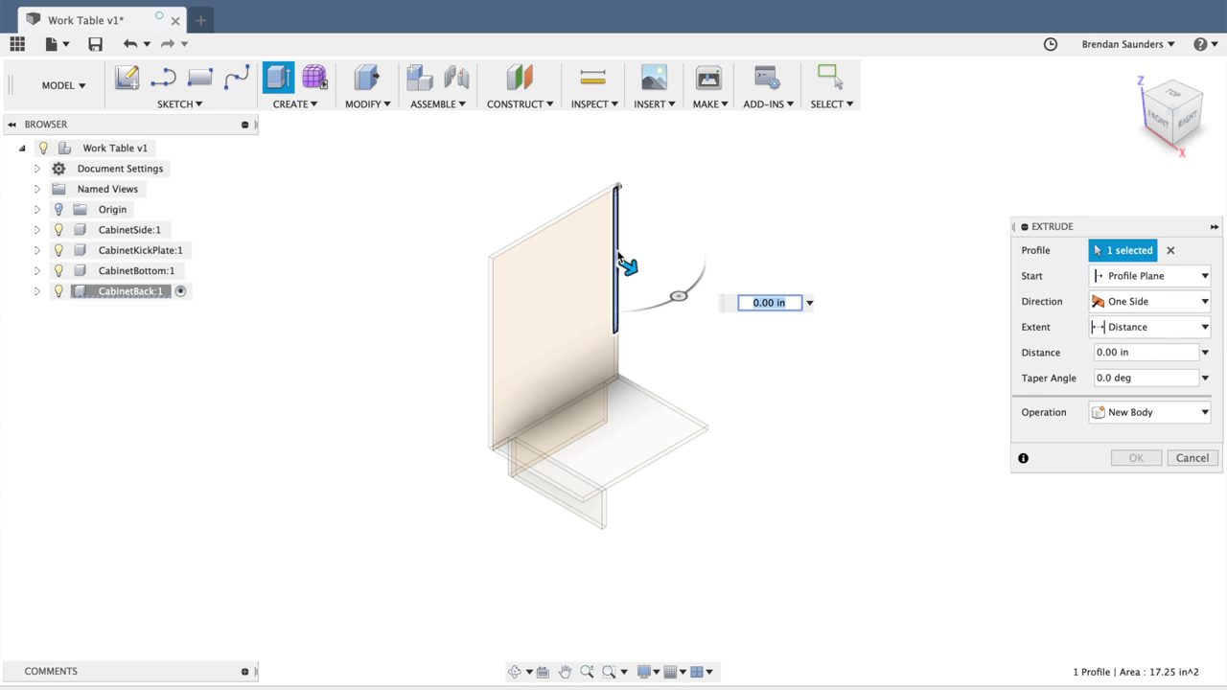
type("width")
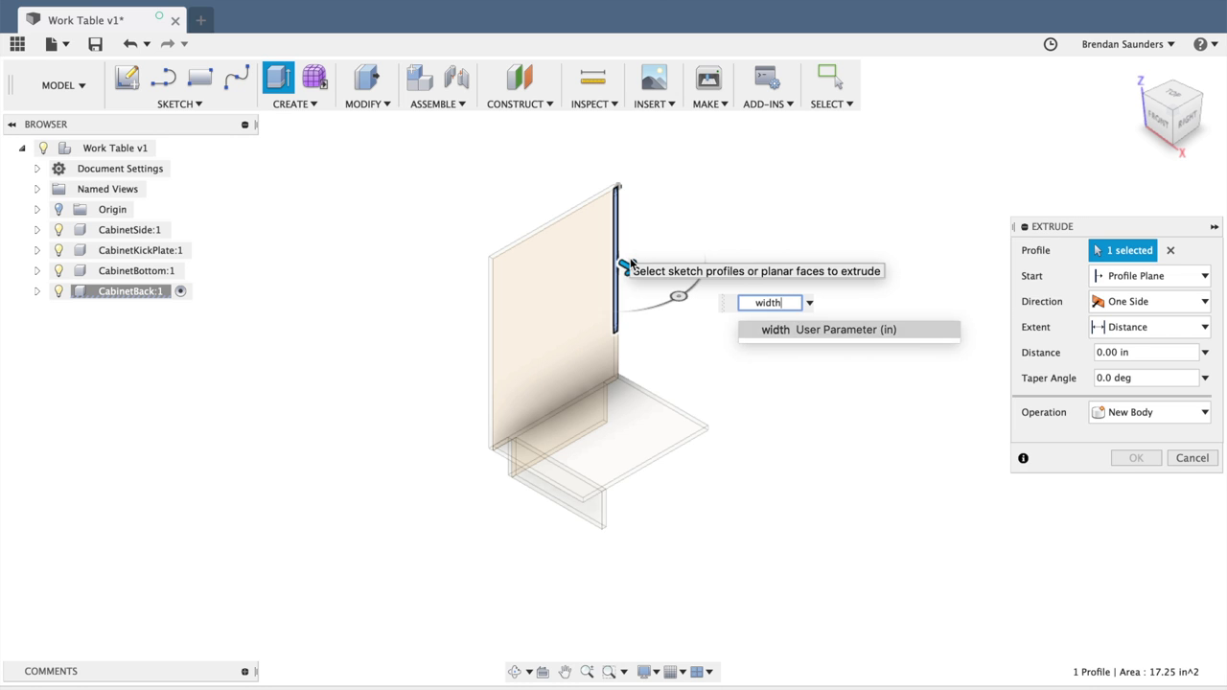
key("Return")
key("Return")
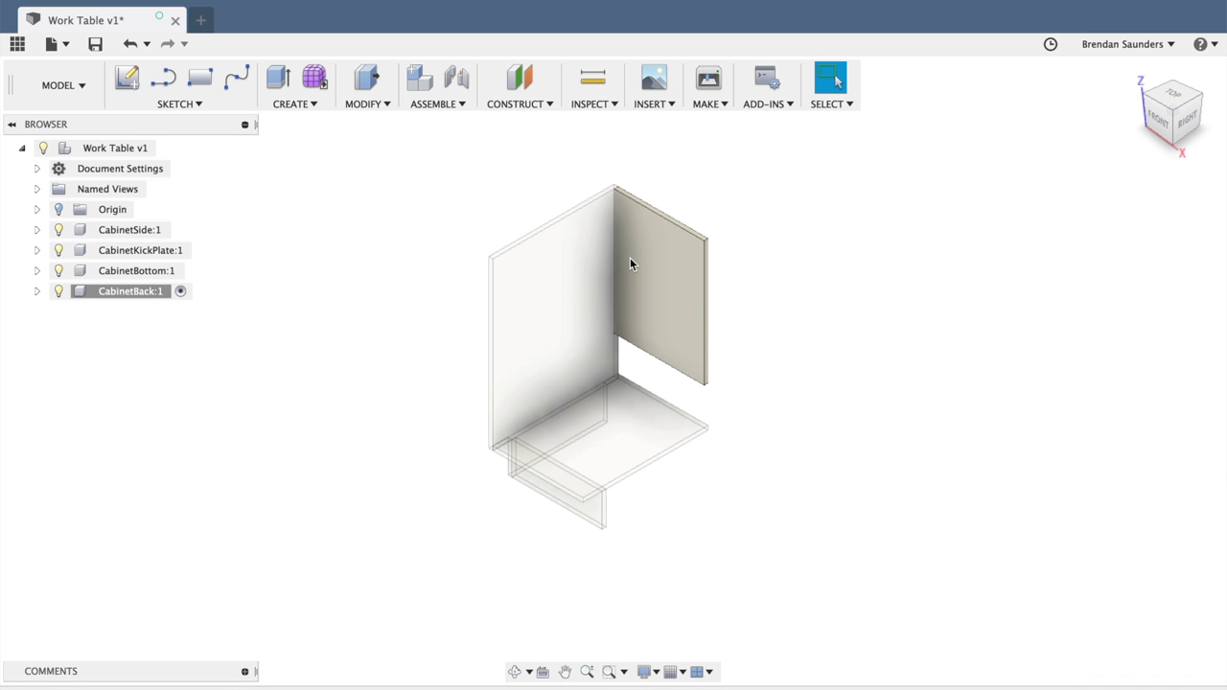
- Activate the top-level Work Table assembly and create a copy of CabinetSide moved width + ply along X
double_click(685, 295)
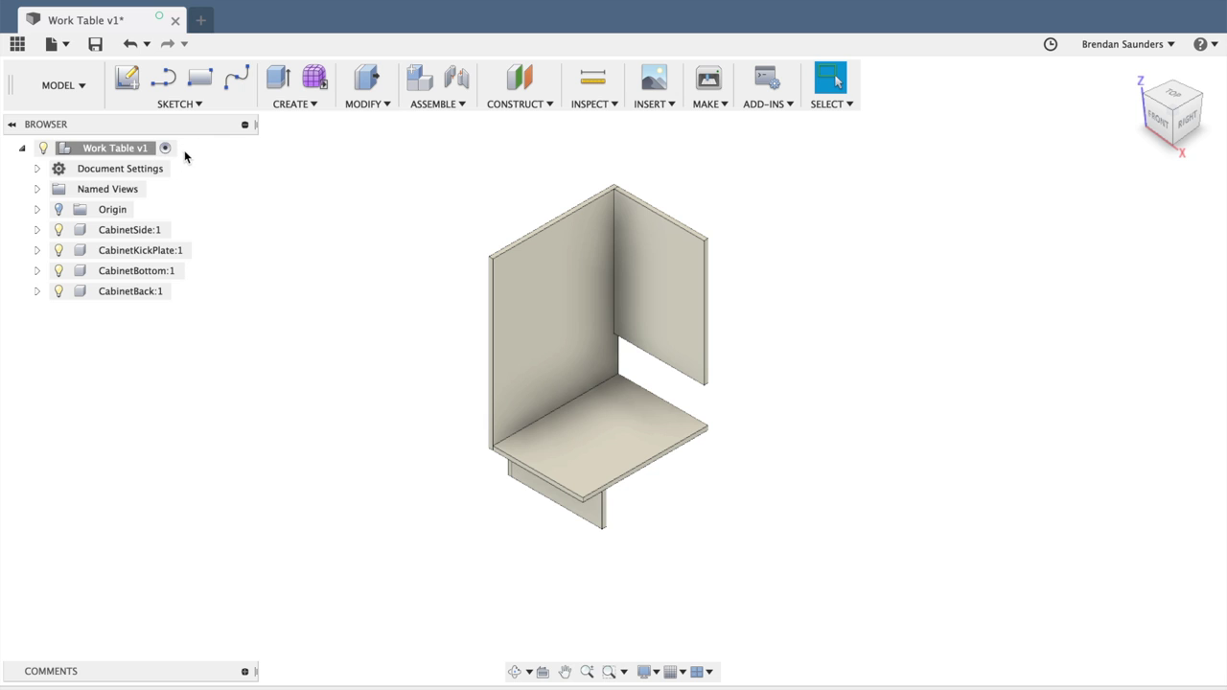
left_click(131, 232)
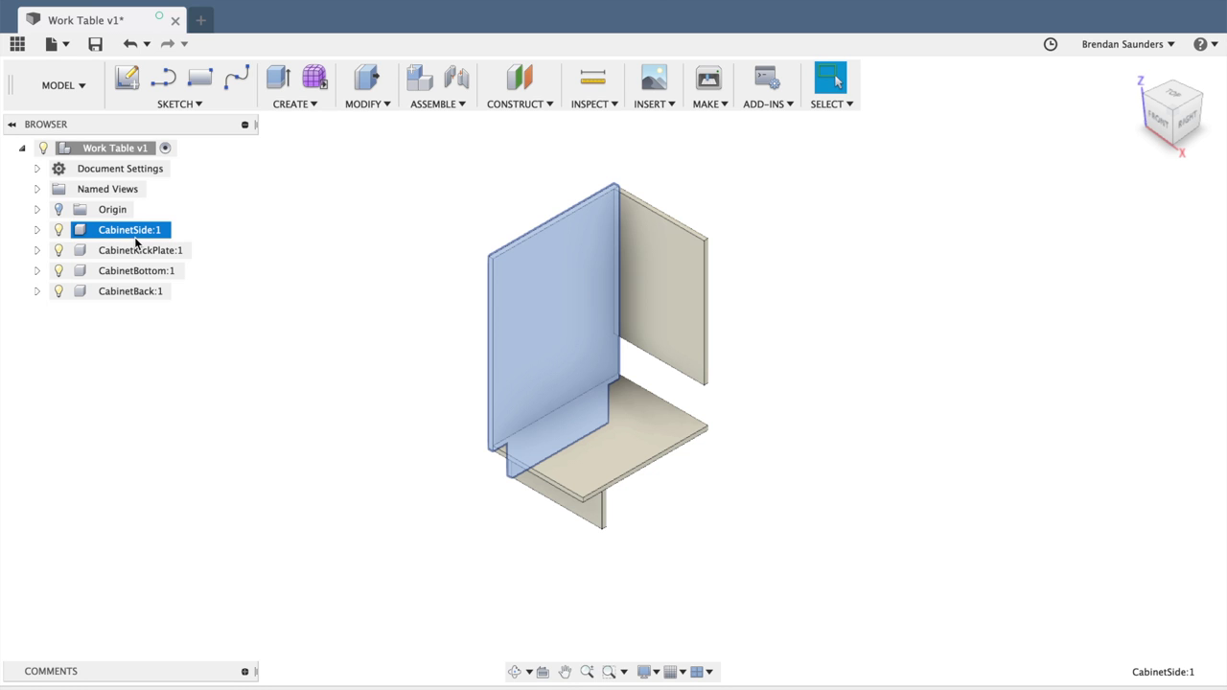
key("m")
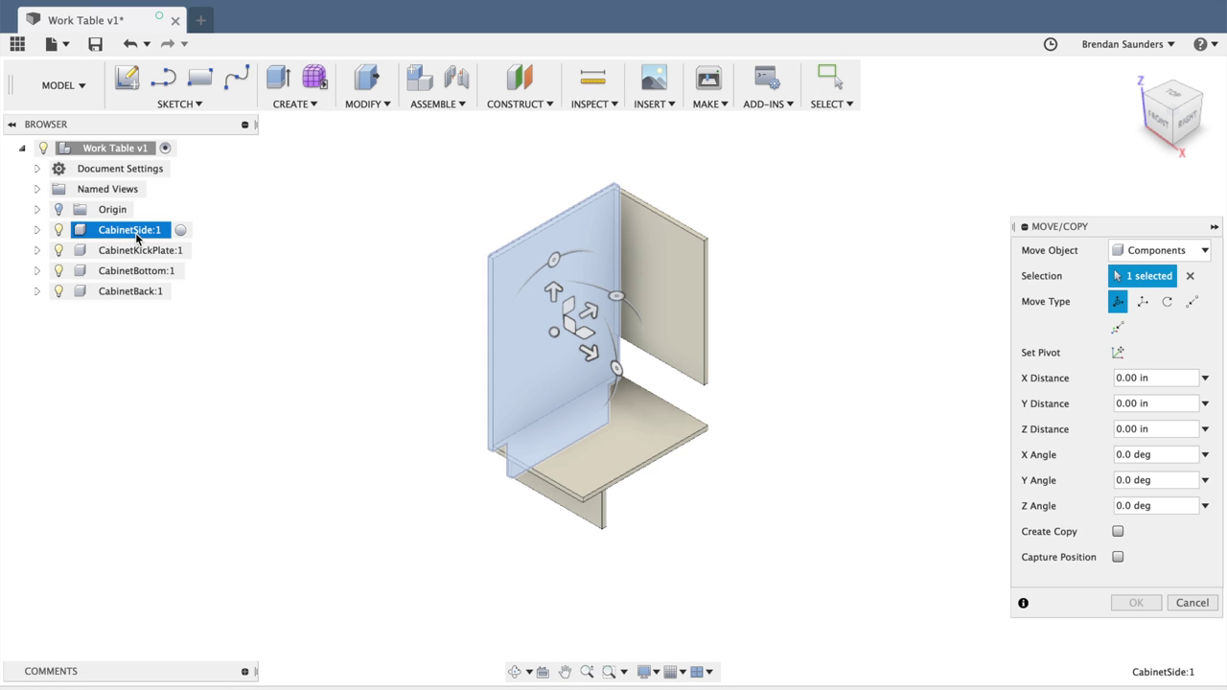
left_click(1118, 532)
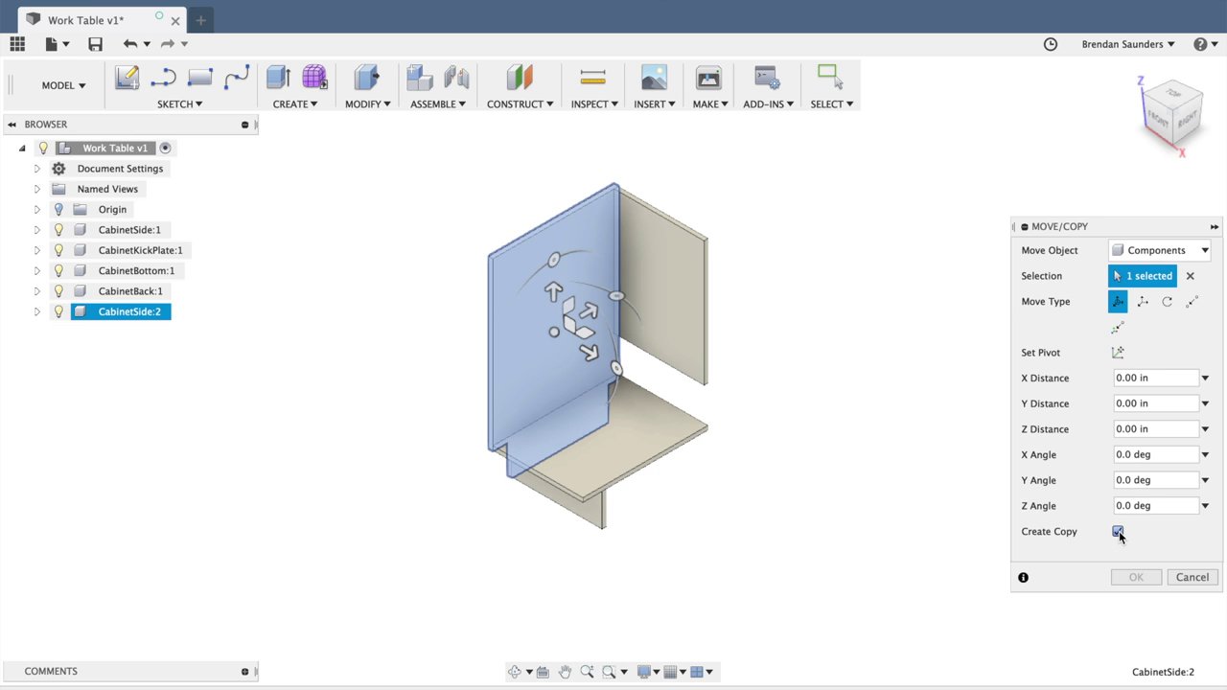
left_click_drag(588, 351, 729, 377)
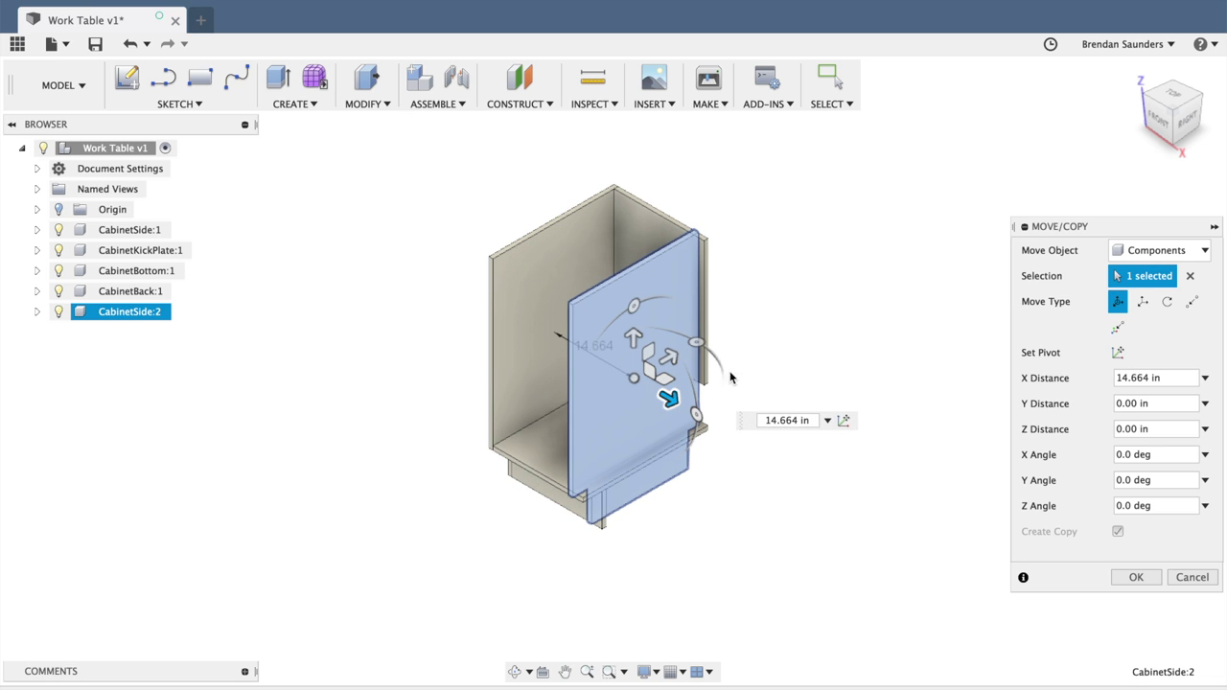
left_click(793, 422)
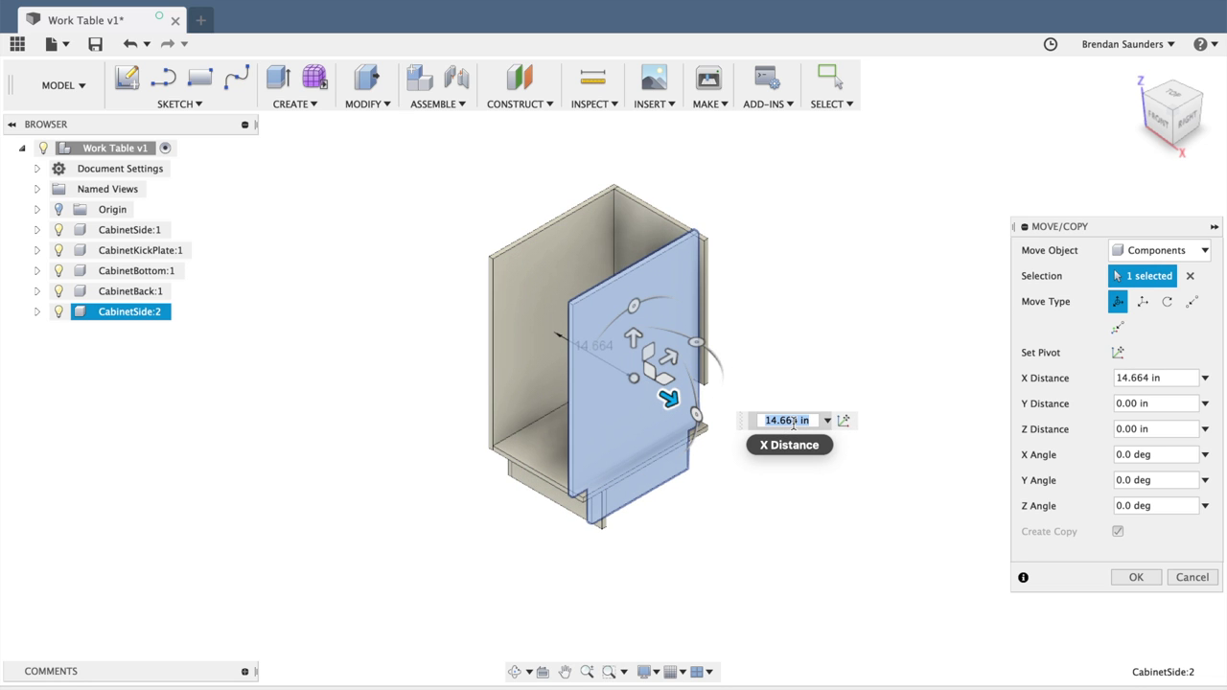
type("width")
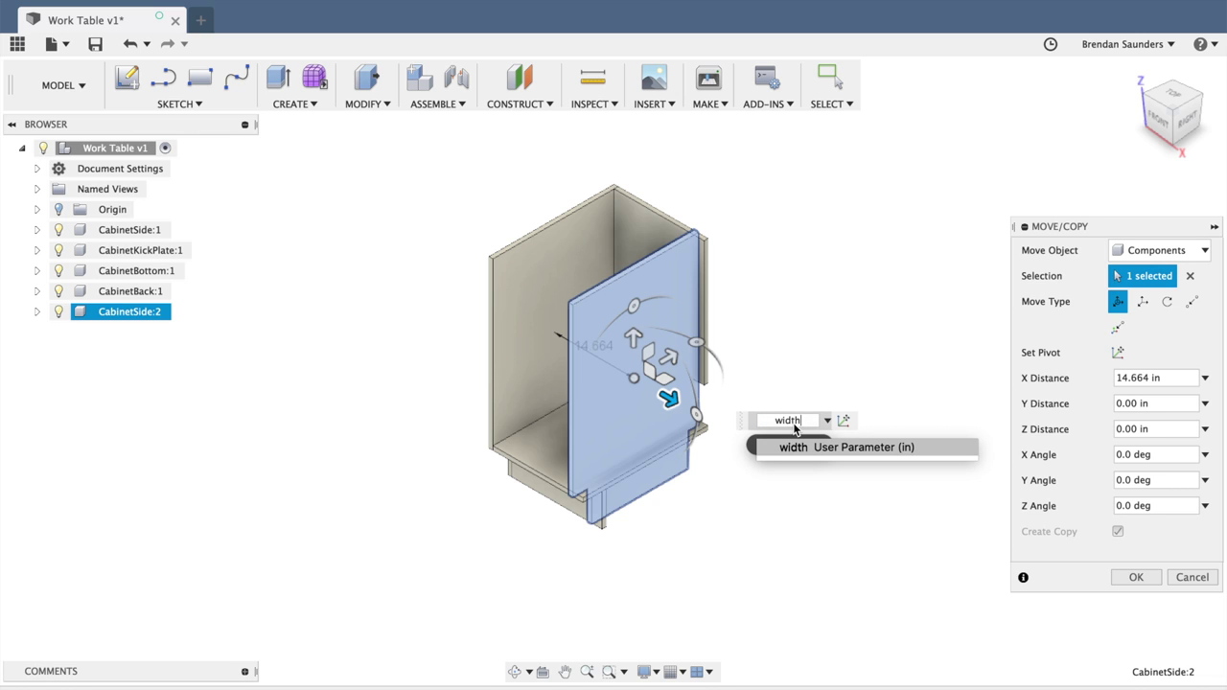
type("+ply")
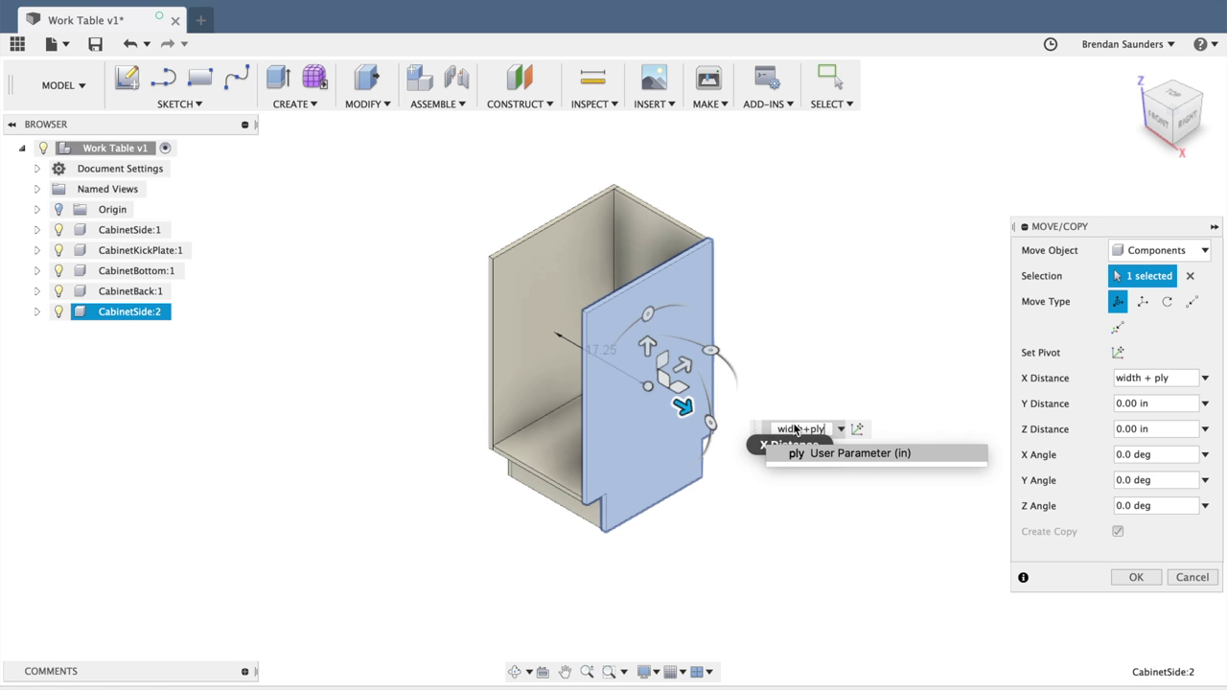
left_click(1133, 577)
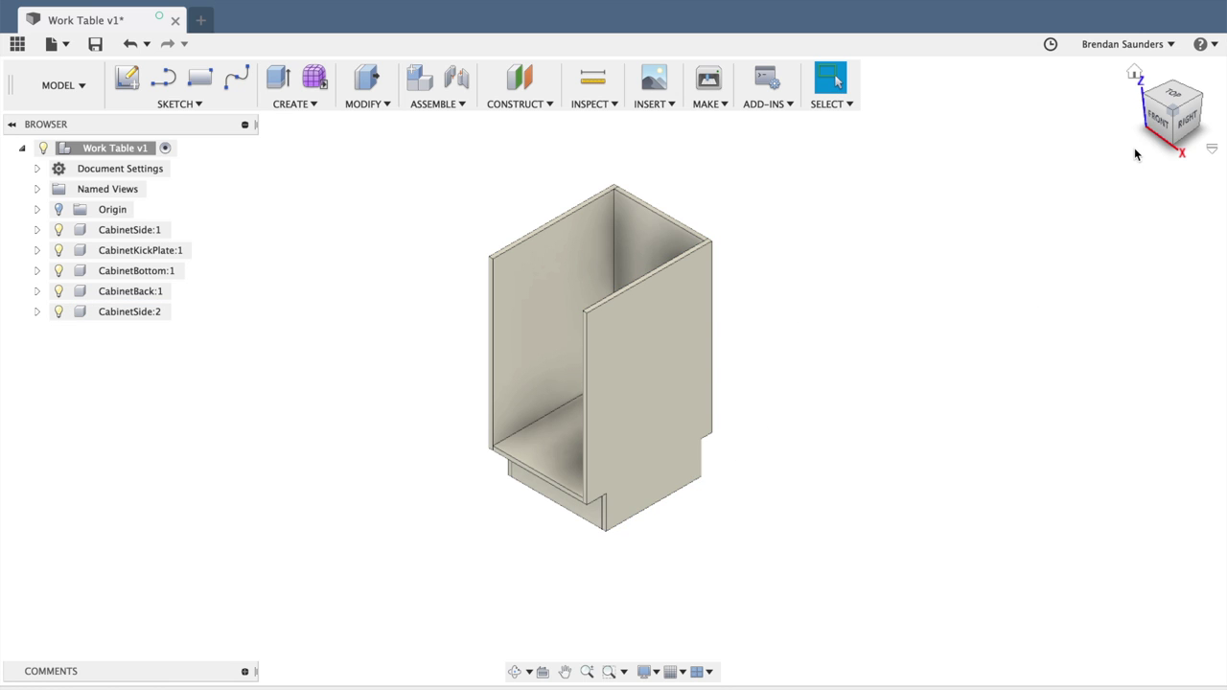
- Create a new component under the top-level Work Table assembly and name it TableTop
left_click(1160, 123)
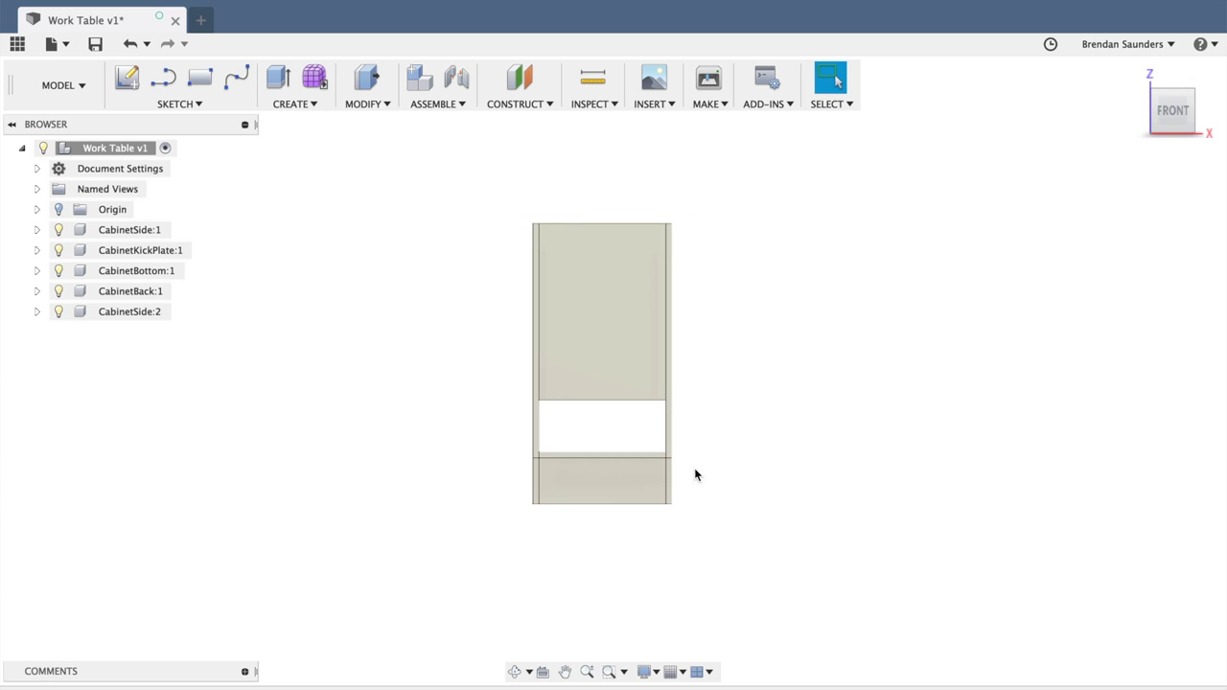
mouse_move(1168, 119)
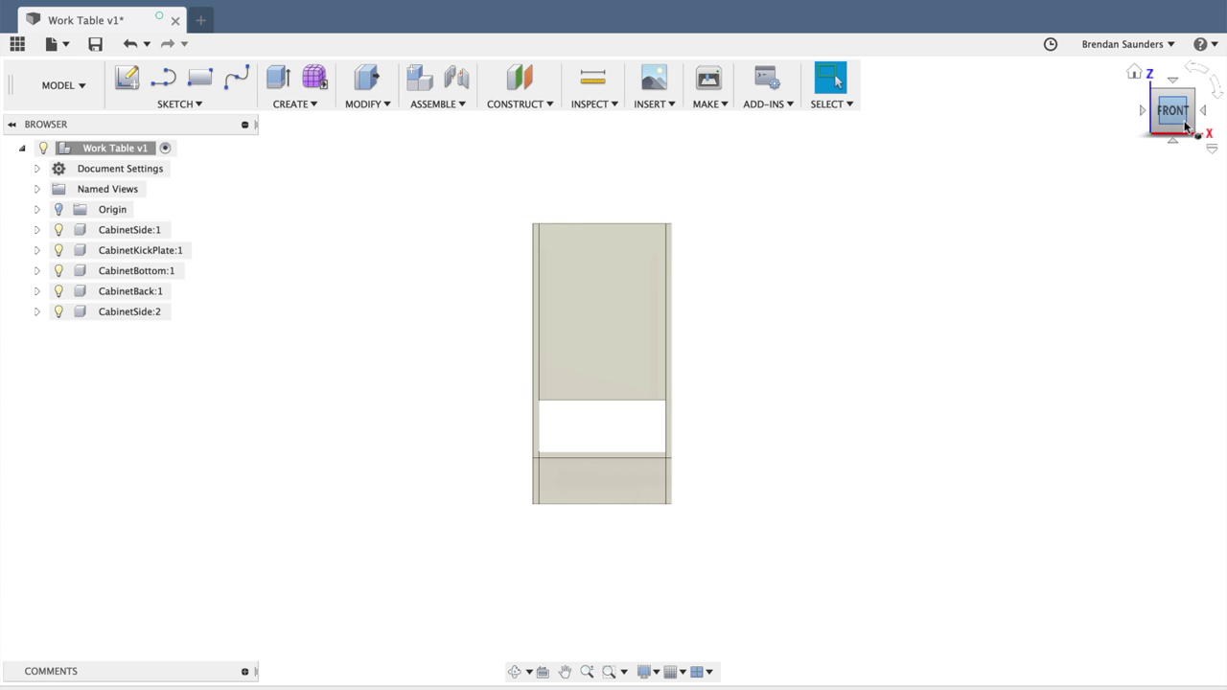
left_click(1139, 76)
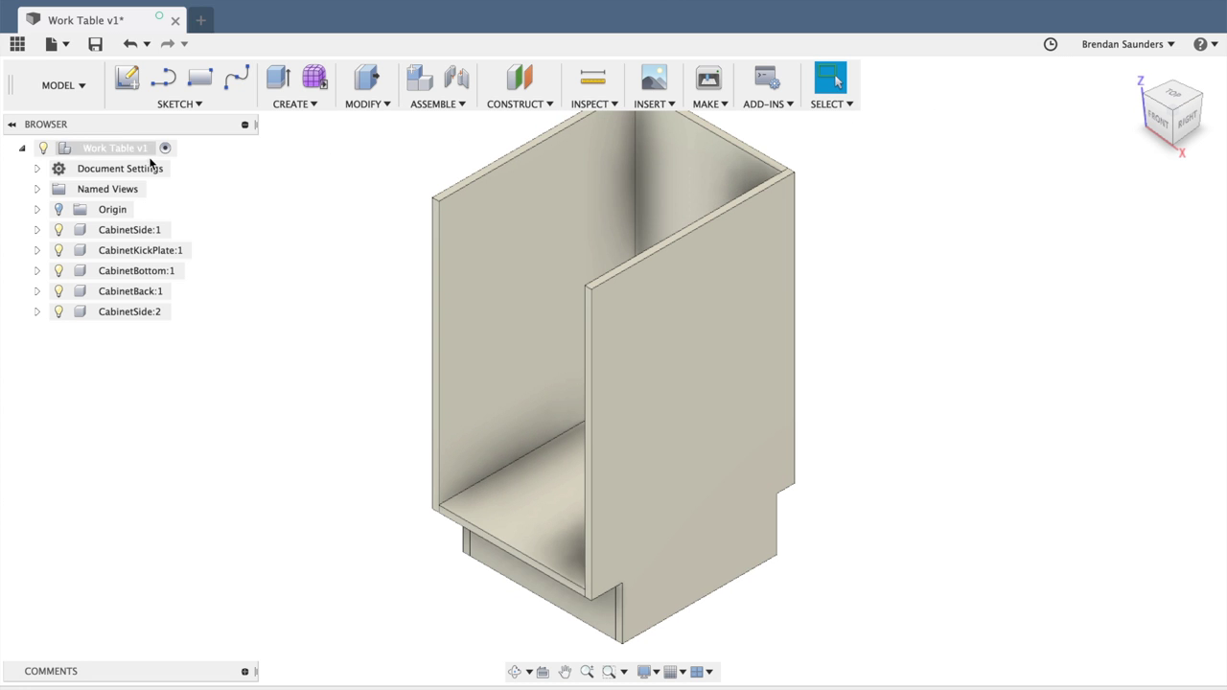
right_click(131, 149)
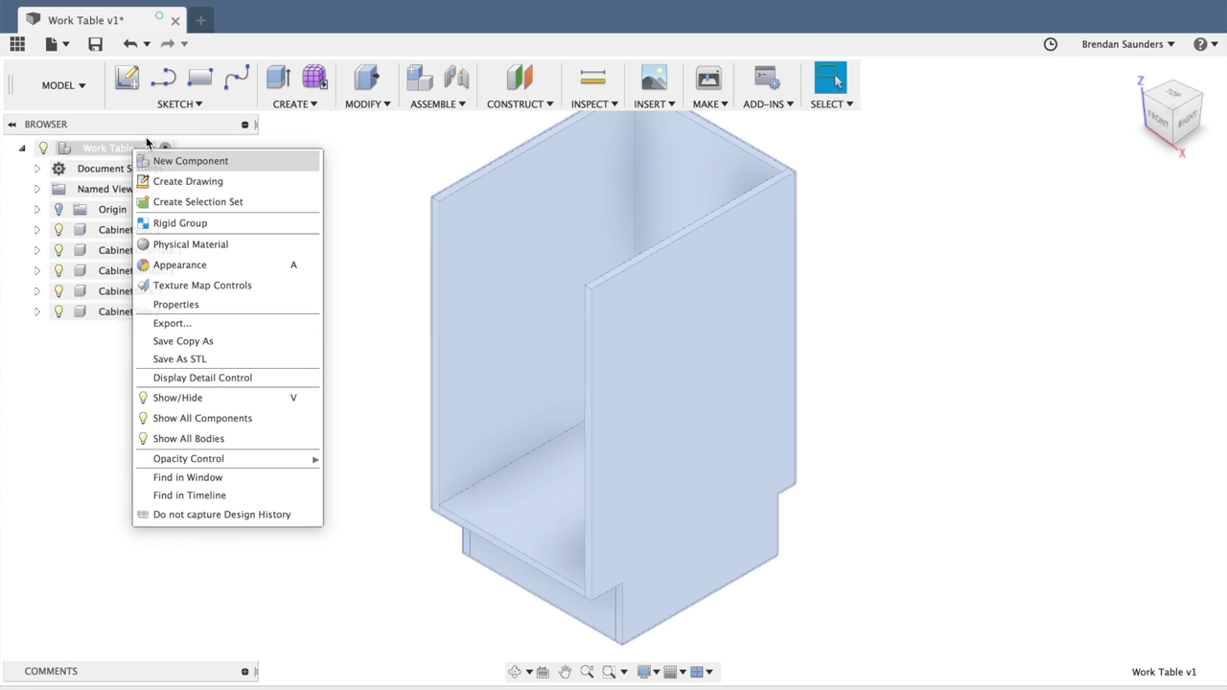
left_click(148, 161)
left_click(135, 332)
left_click(133, 331)
type("TableTop")
key("Return")
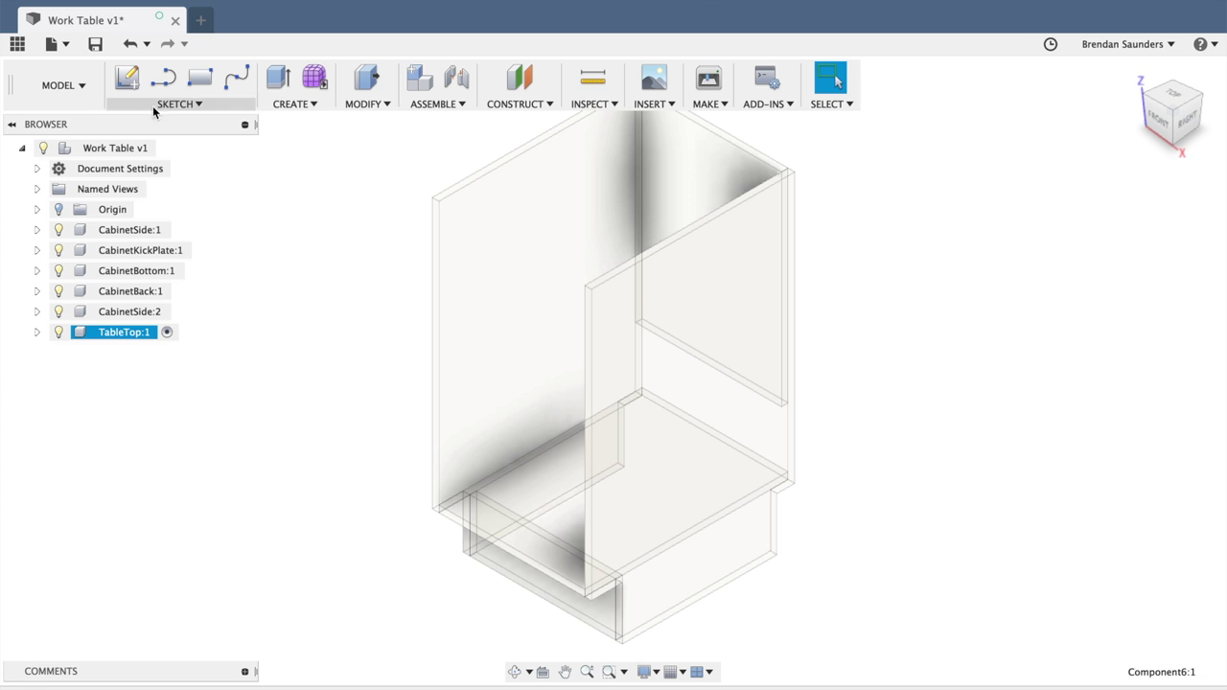
- On the front origin plane, sketch a rectangle from the cabinet's top left corner, ply high and length wide, and finish the sketch
left_click(137, 83)
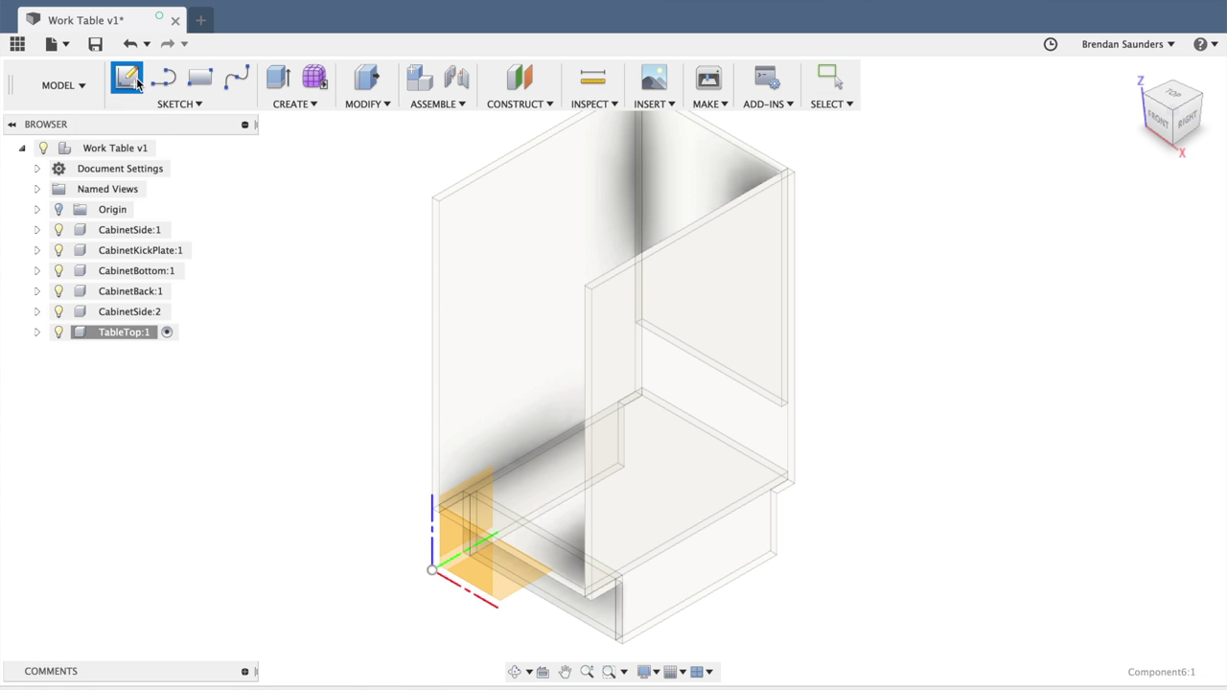
left_click(453, 554)
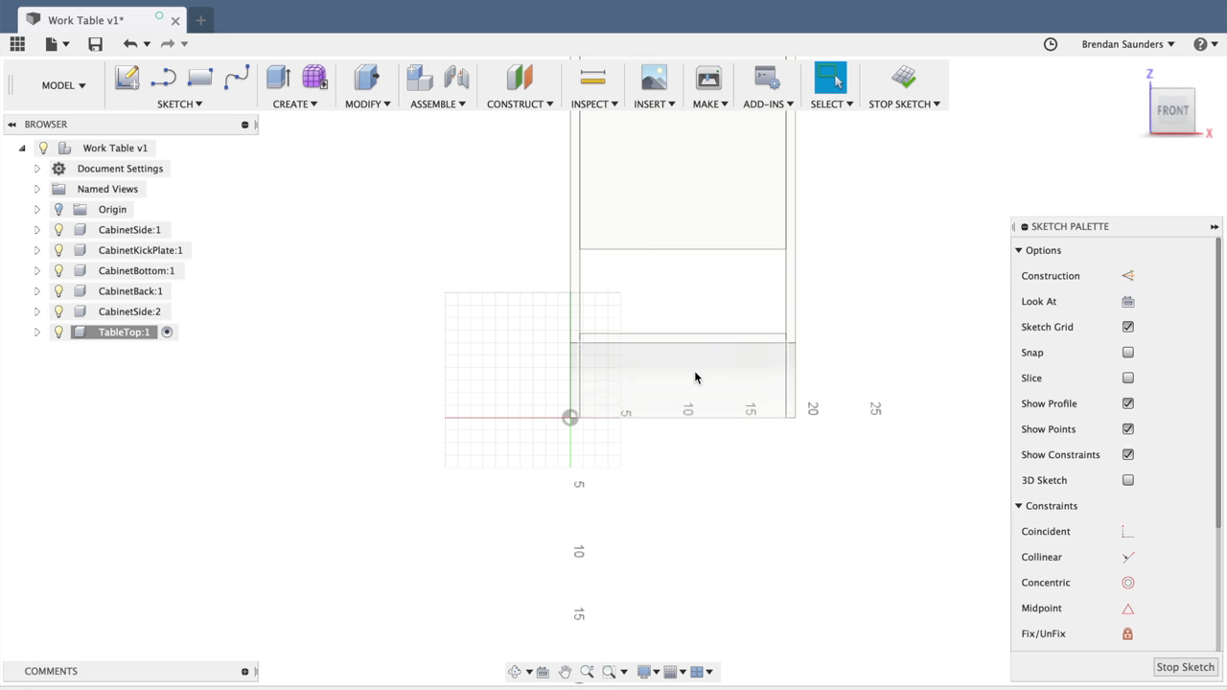
left_click(565, 672)
mouse_move(861, 487)
left_mouse_down()
mouse_move(827, 592)
mouse_move(774, 670)
mouse_move(782, 641)
left_mouse_up()
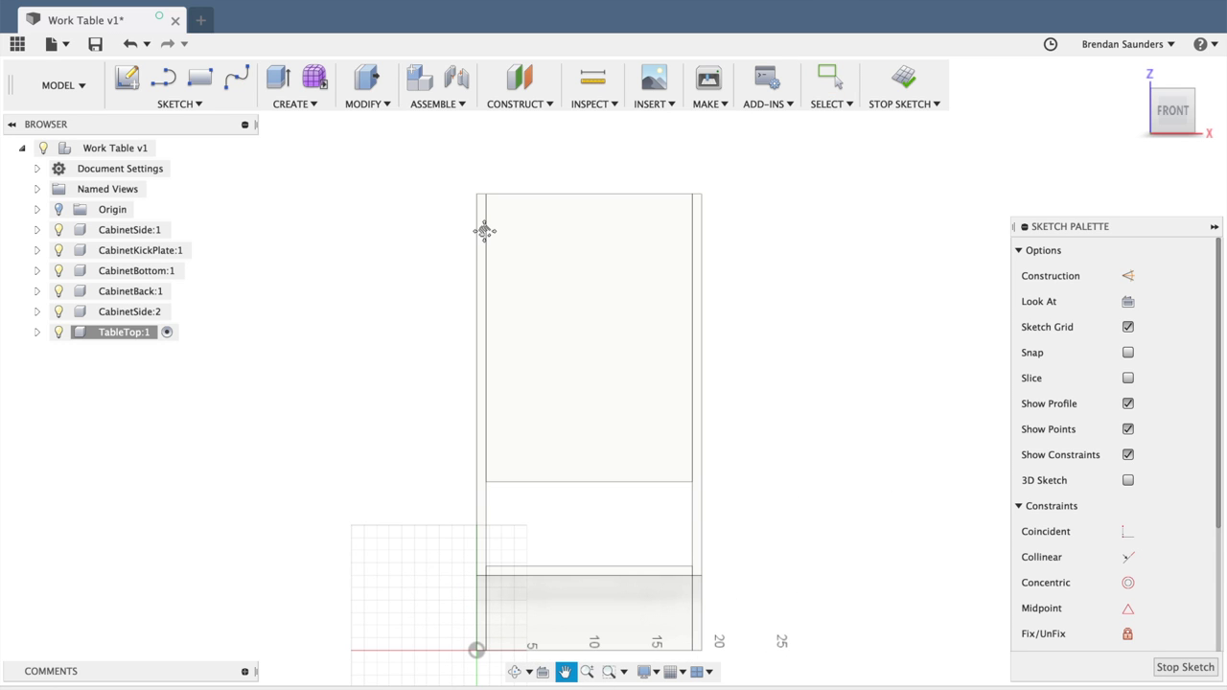
key("Escape")
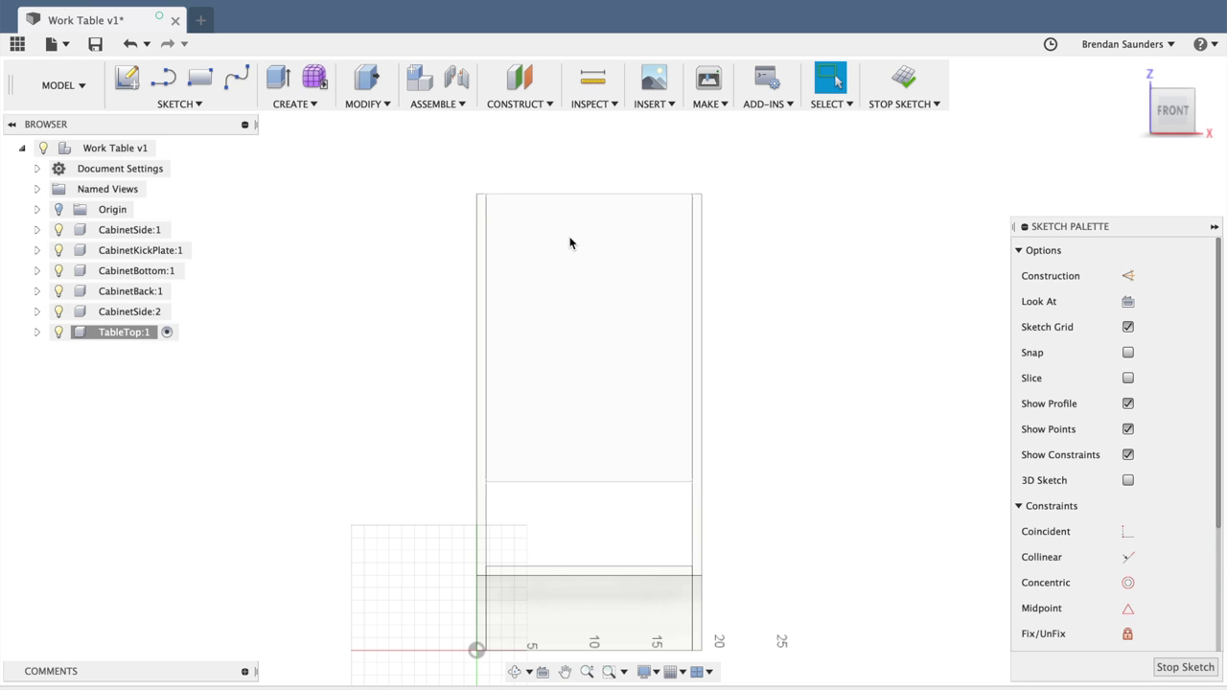
key("r")
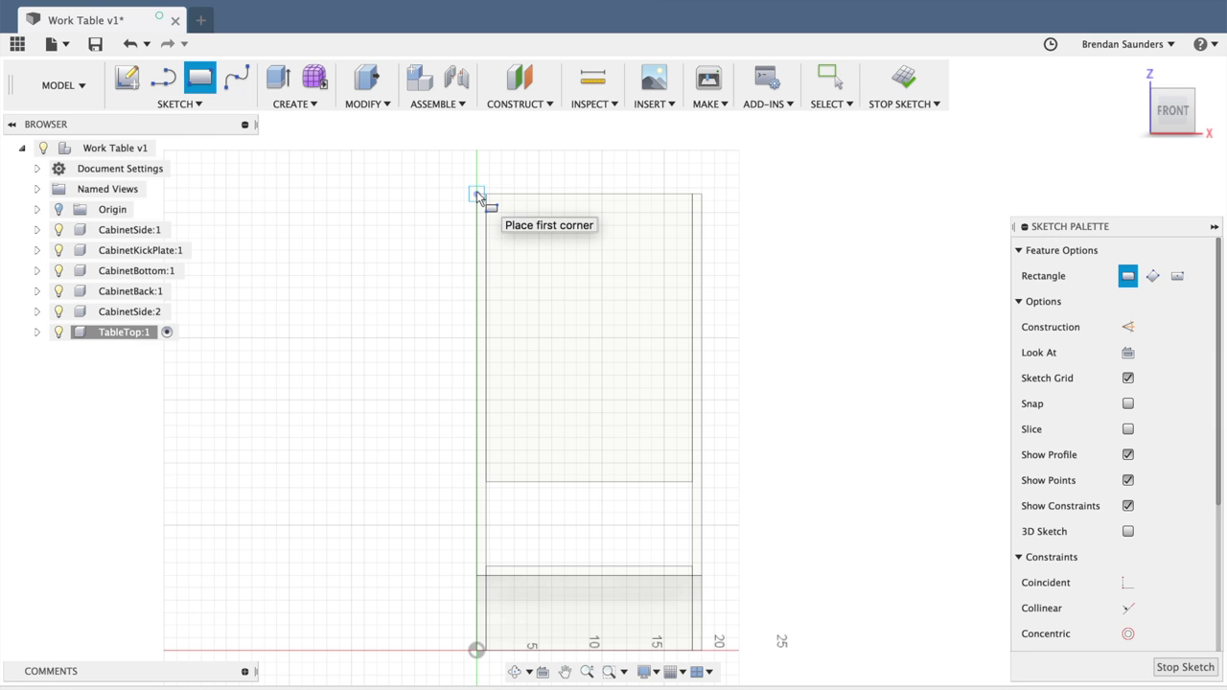
left_click(477, 193)
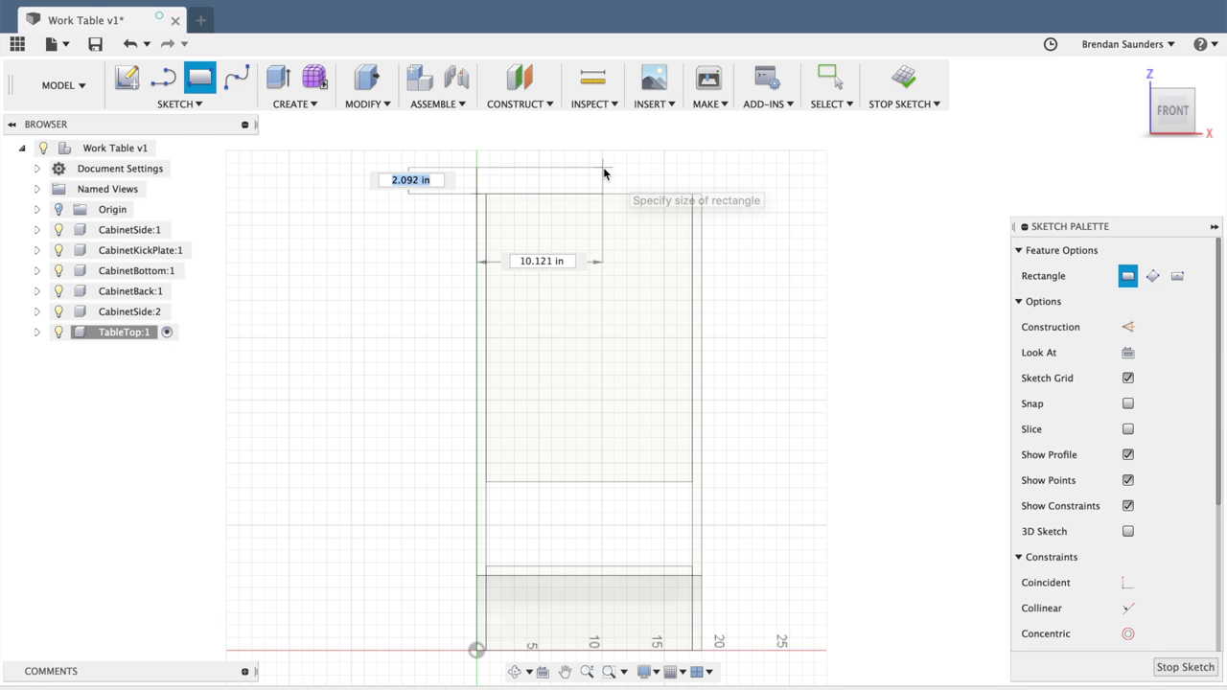
type("ply")
key("Tab")
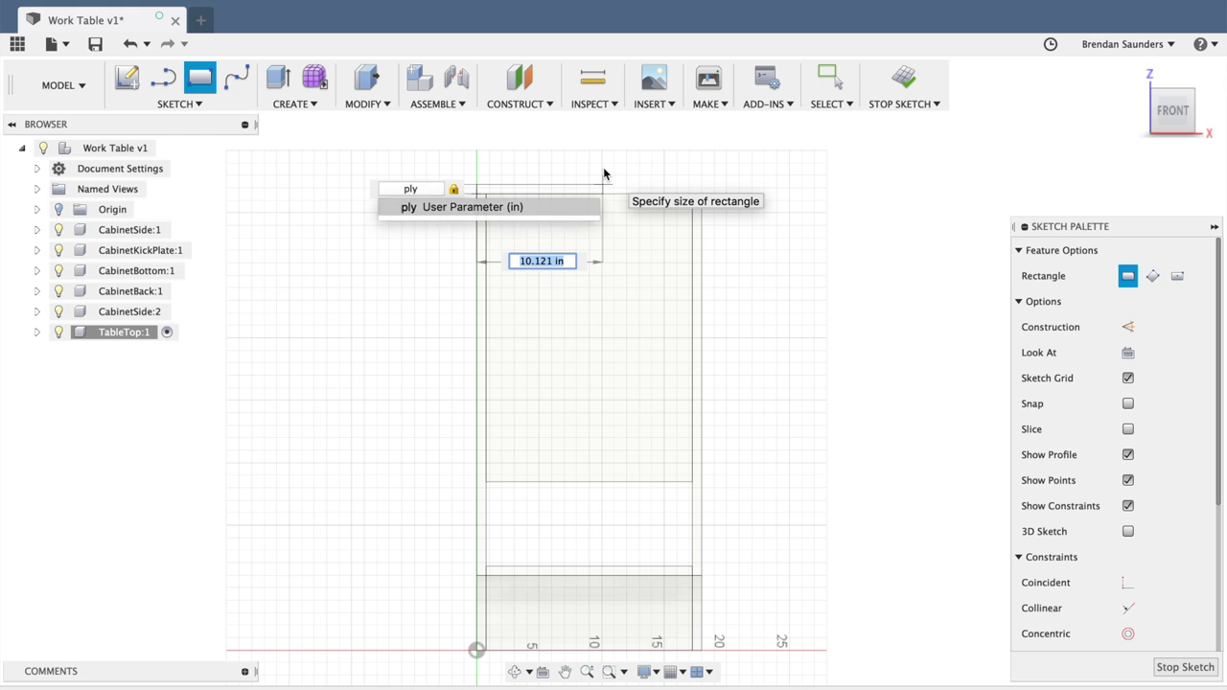
type("lengt")
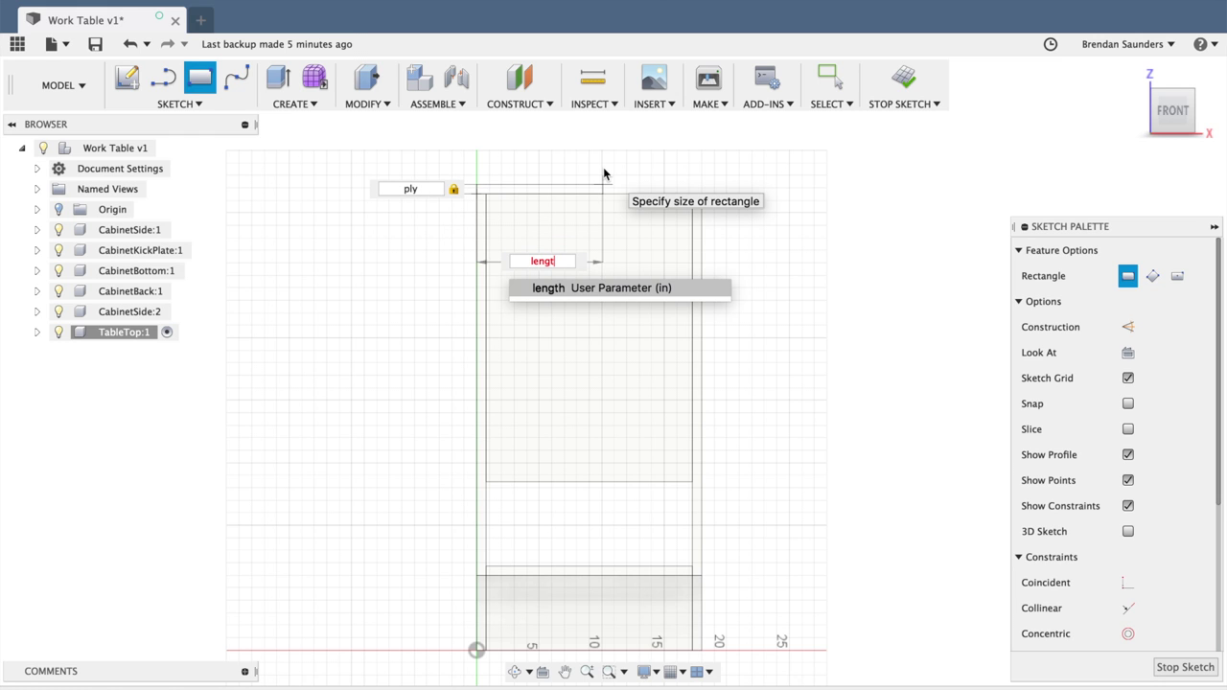
type("h")
key("Return")
key("Return")
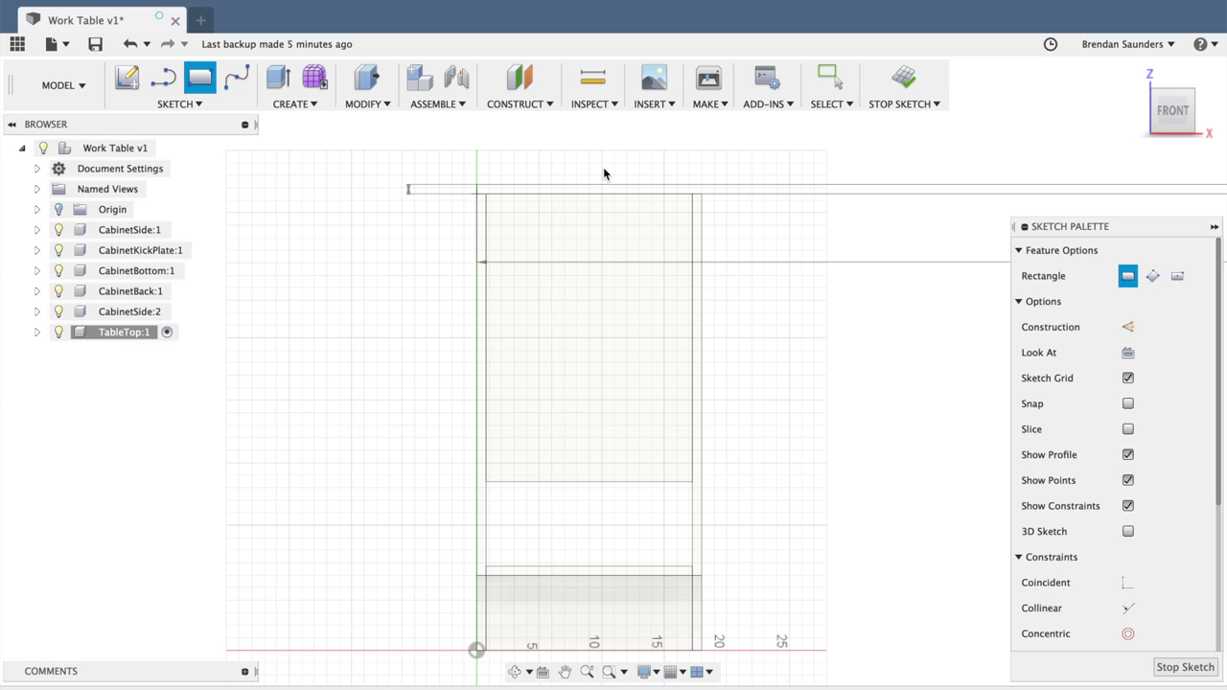
key("Escape")
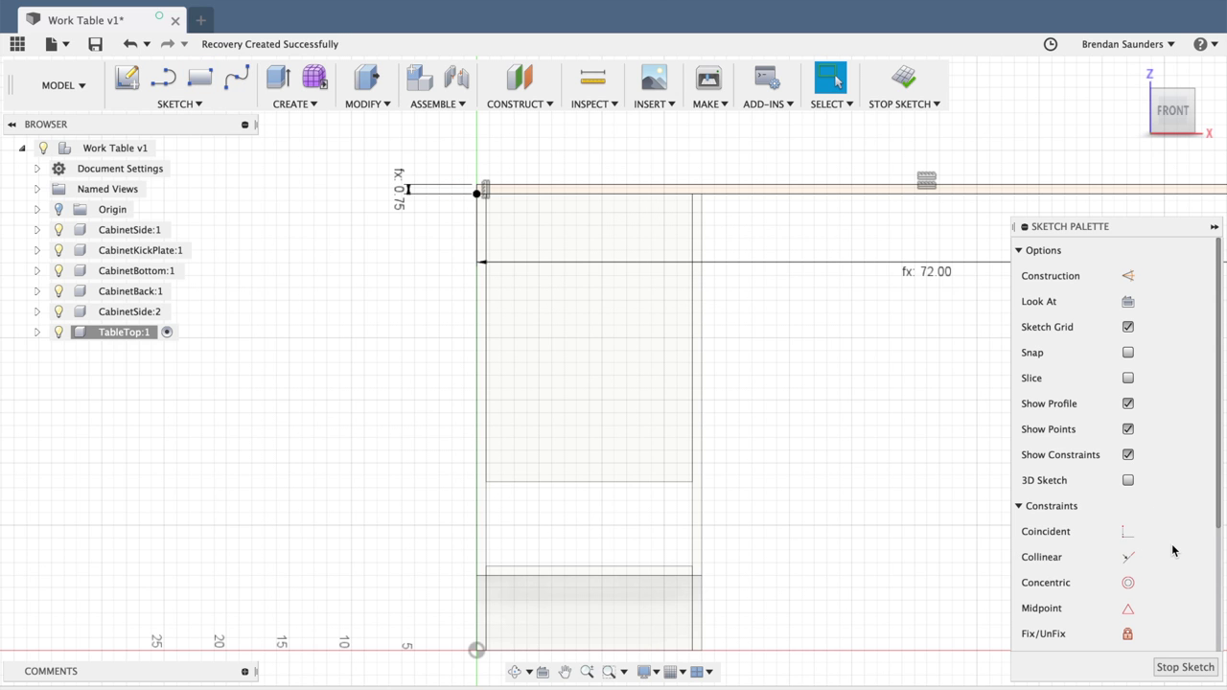
left_click(1175, 668)
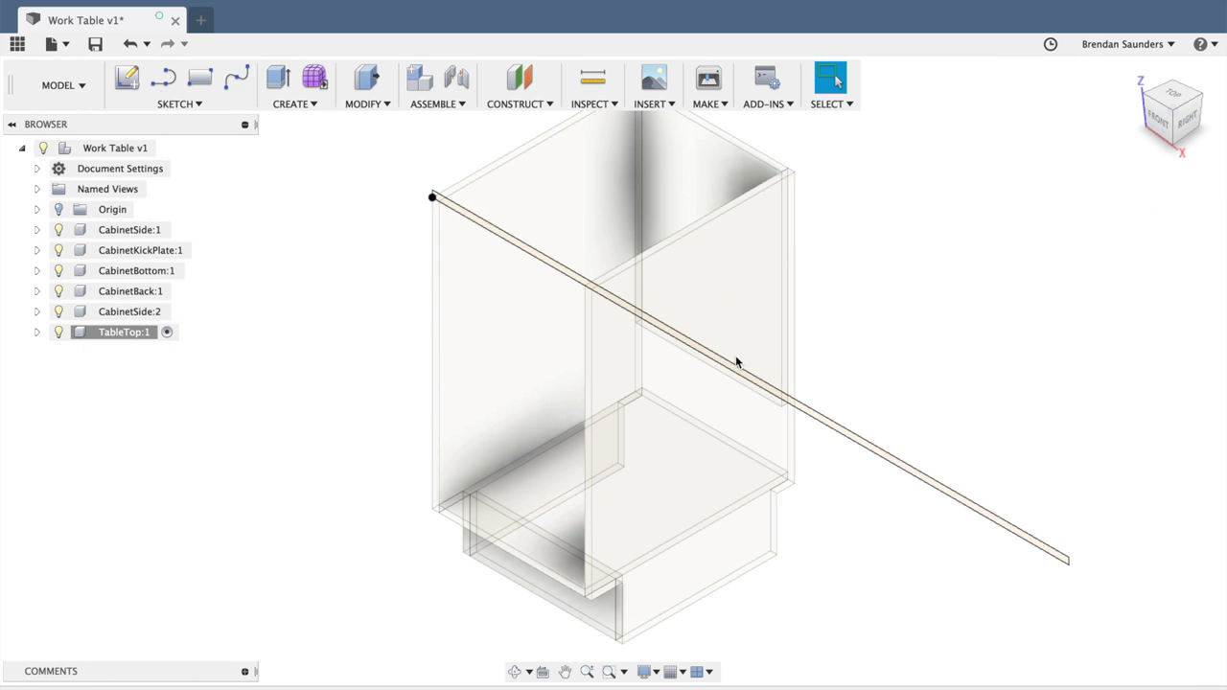
- Extrude the long, thin table top profile by the depth parameter toward the cabinet's back as a new body
scroll(797, 394, "up", 5)
left_click(787, 407)
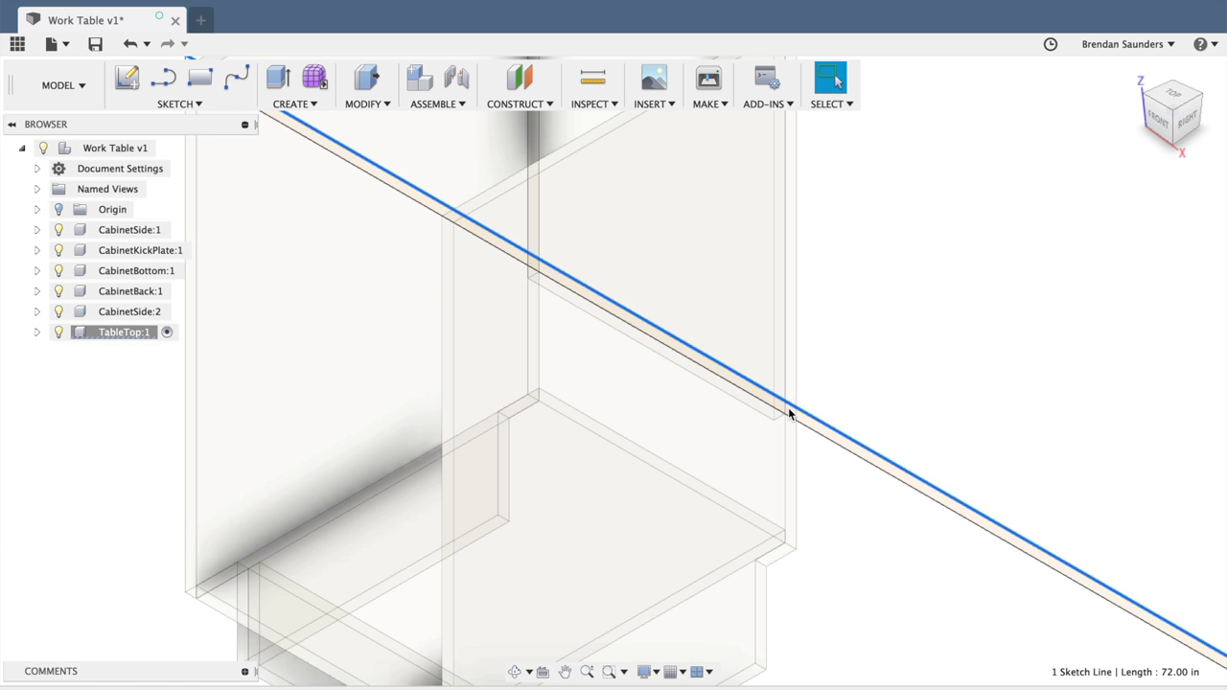
left_click(744, 386)
scroll(847, 260, "down", 5)
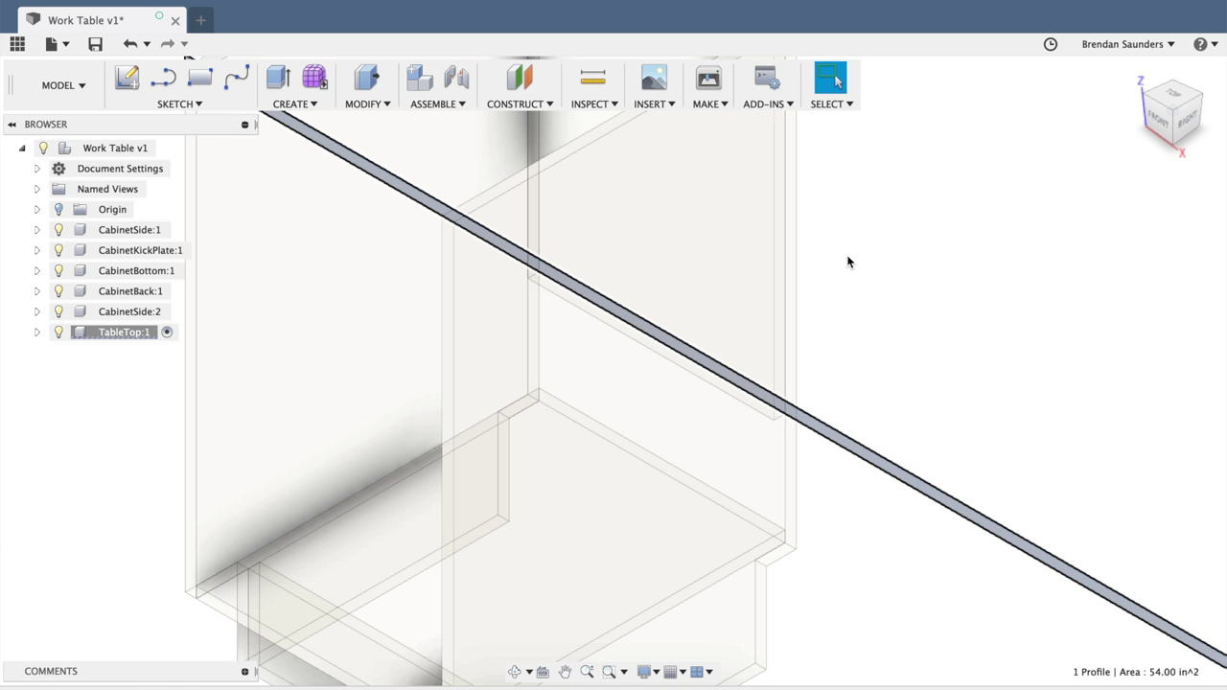
key("e")
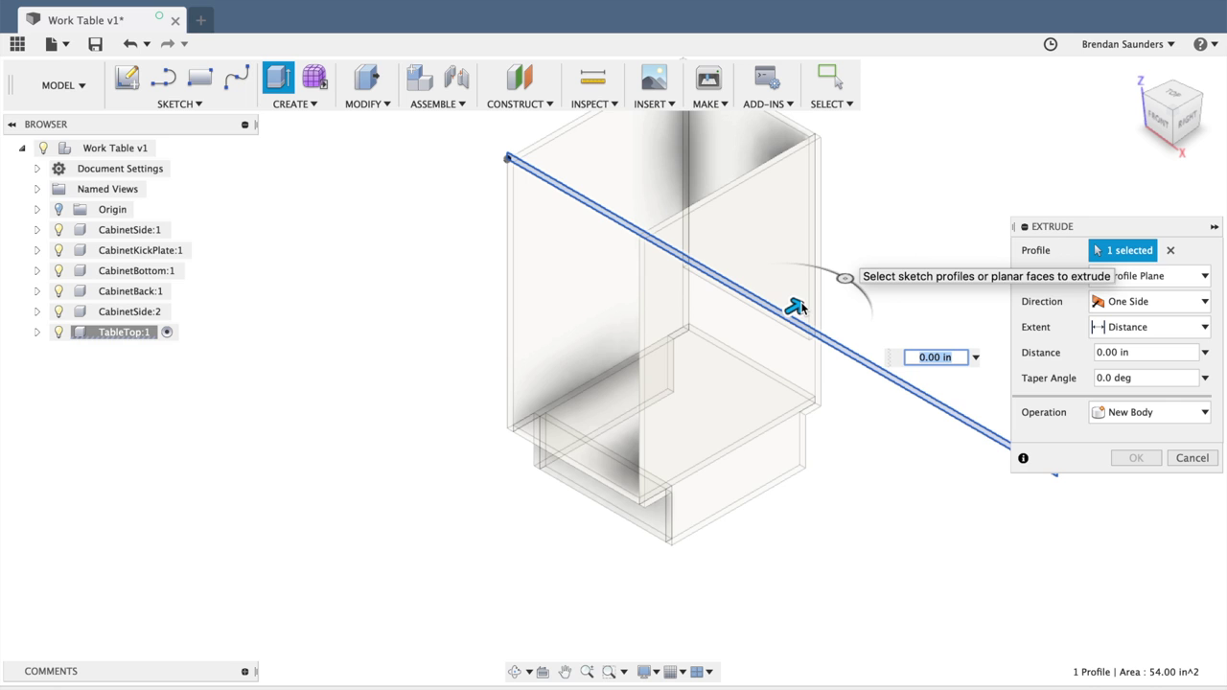
type("depth")
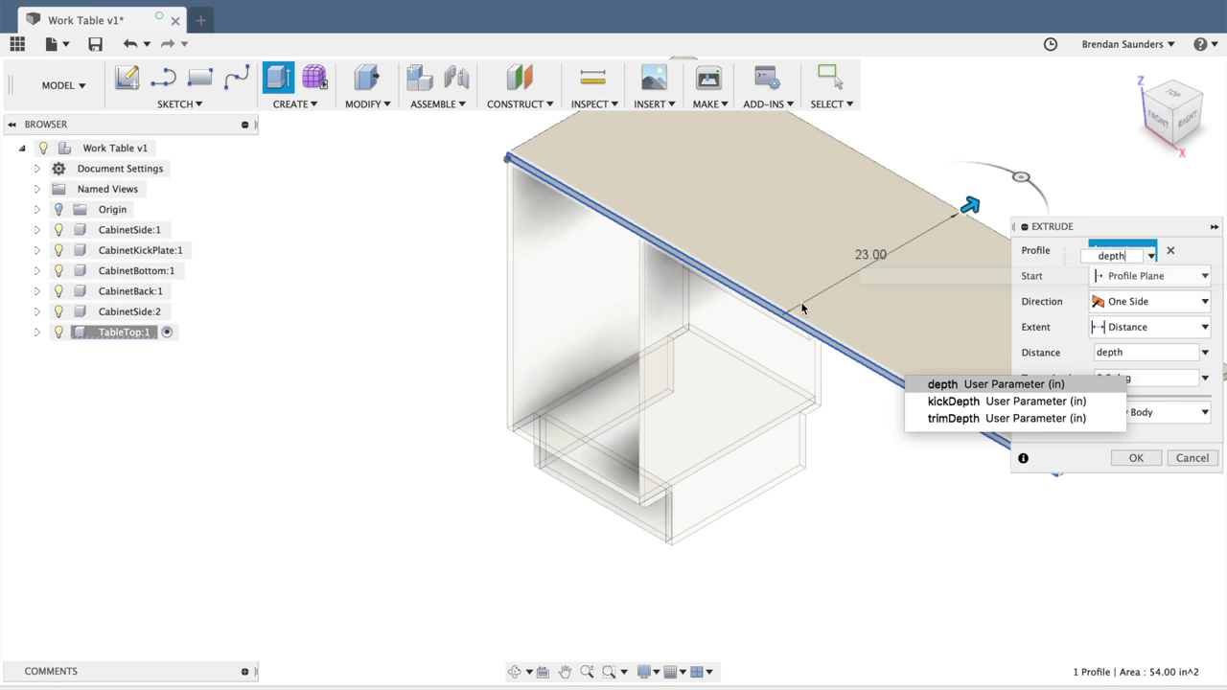
key("Return")
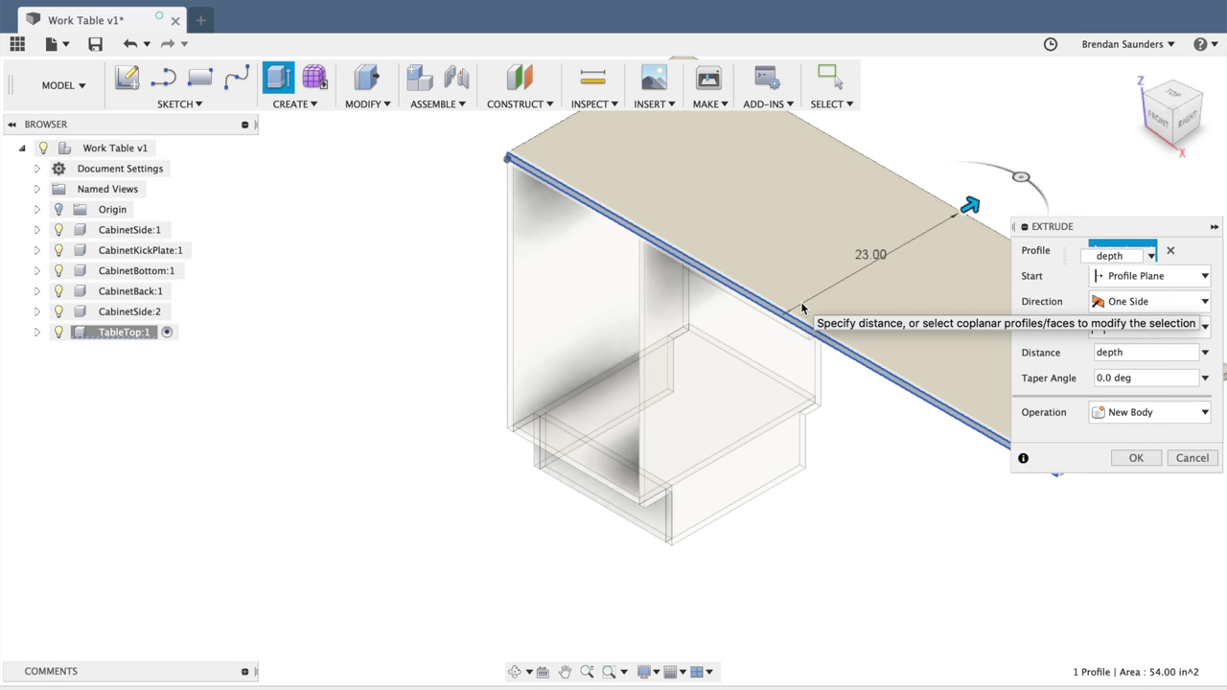
key("Return")
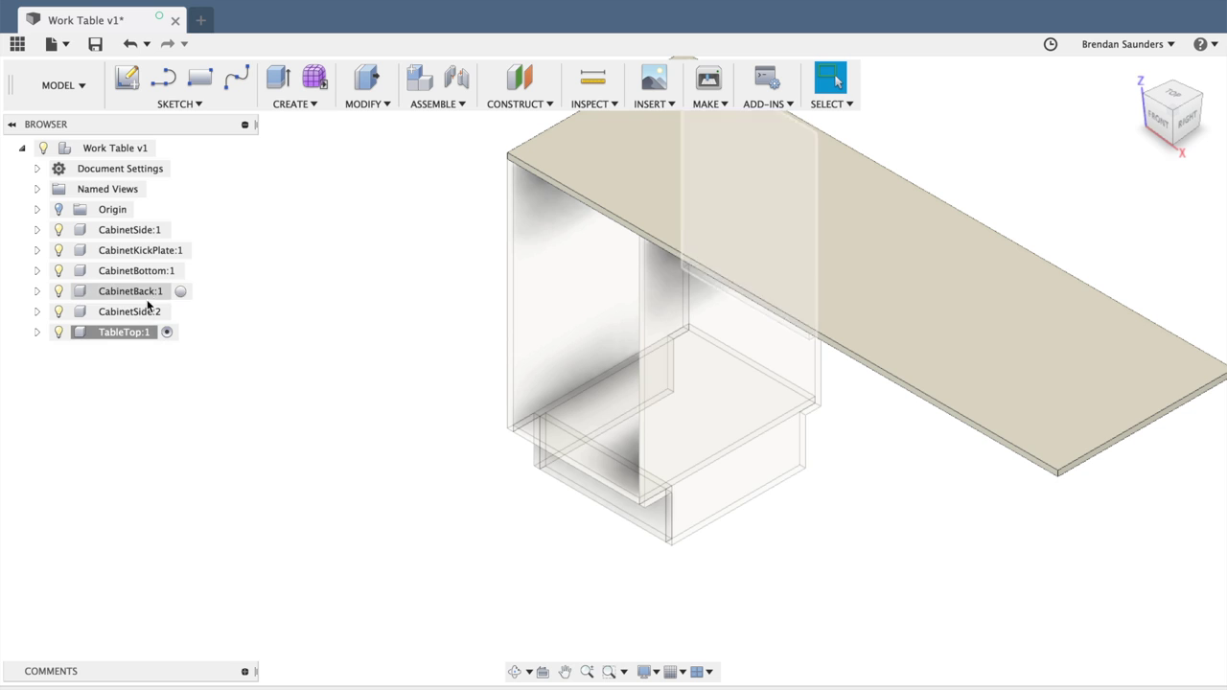
- Activate the top-level Work Table assembly and create a copy of TableTop moved up by ply along Z
left_click(119, 151)
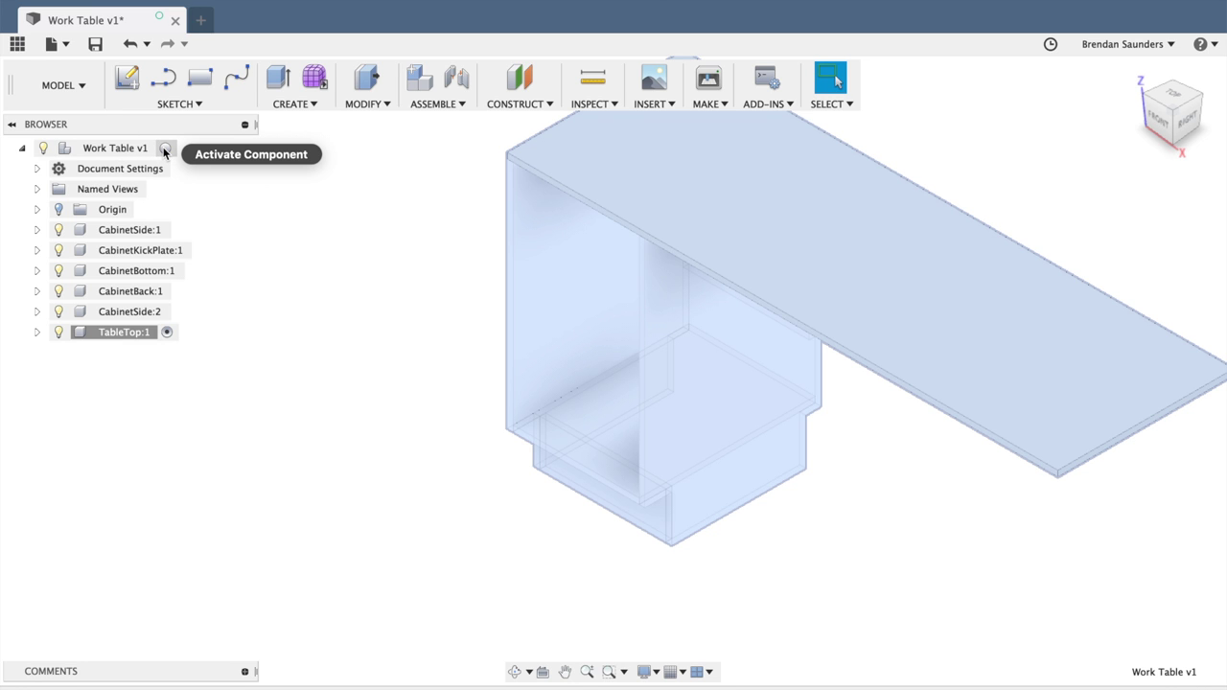
left_click(165, 150)
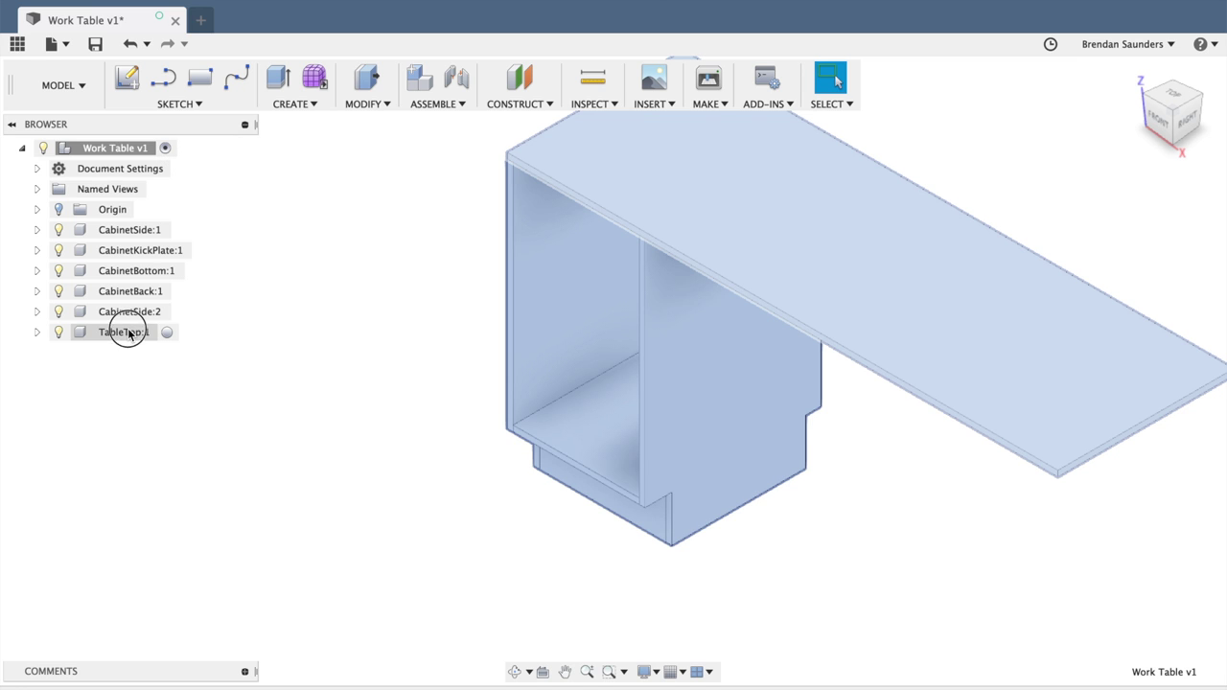
left_click(128, 330)
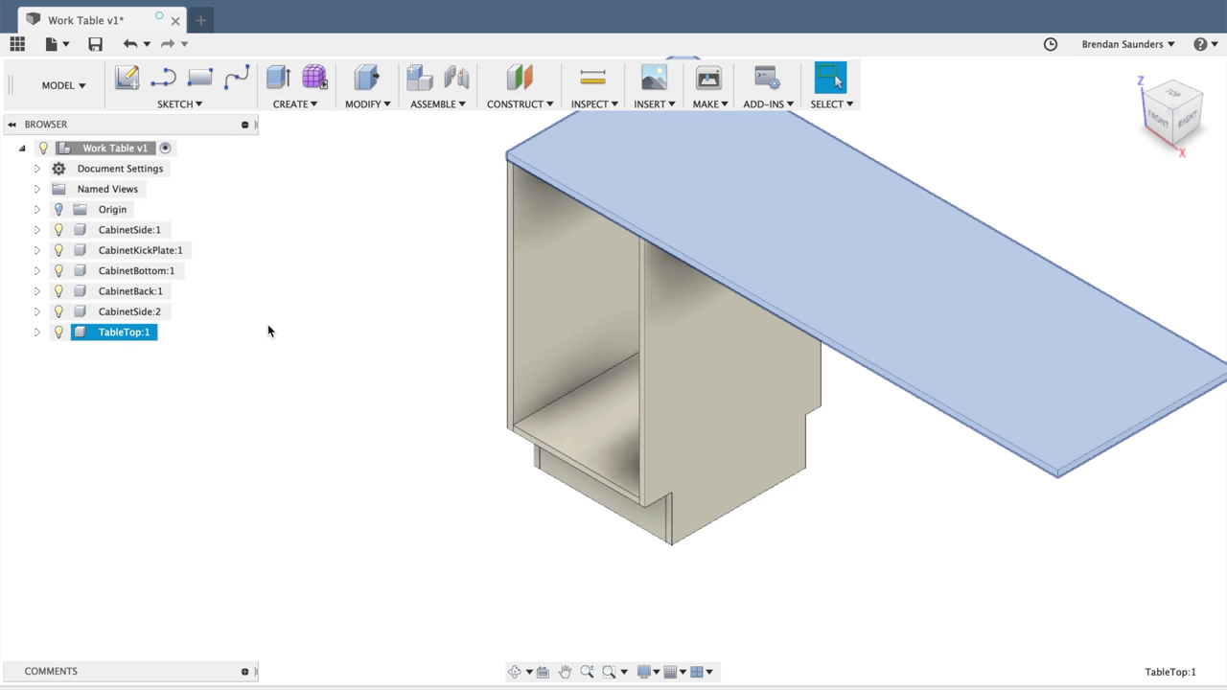
key("m")
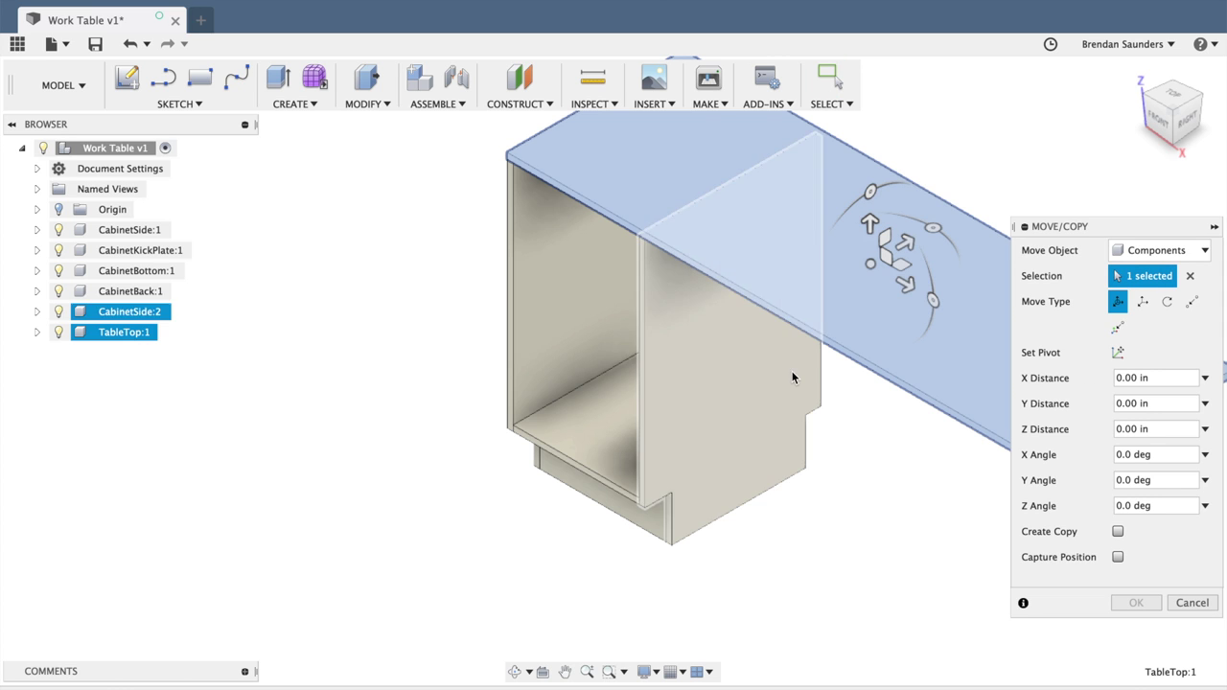
left_click(1118, 532)
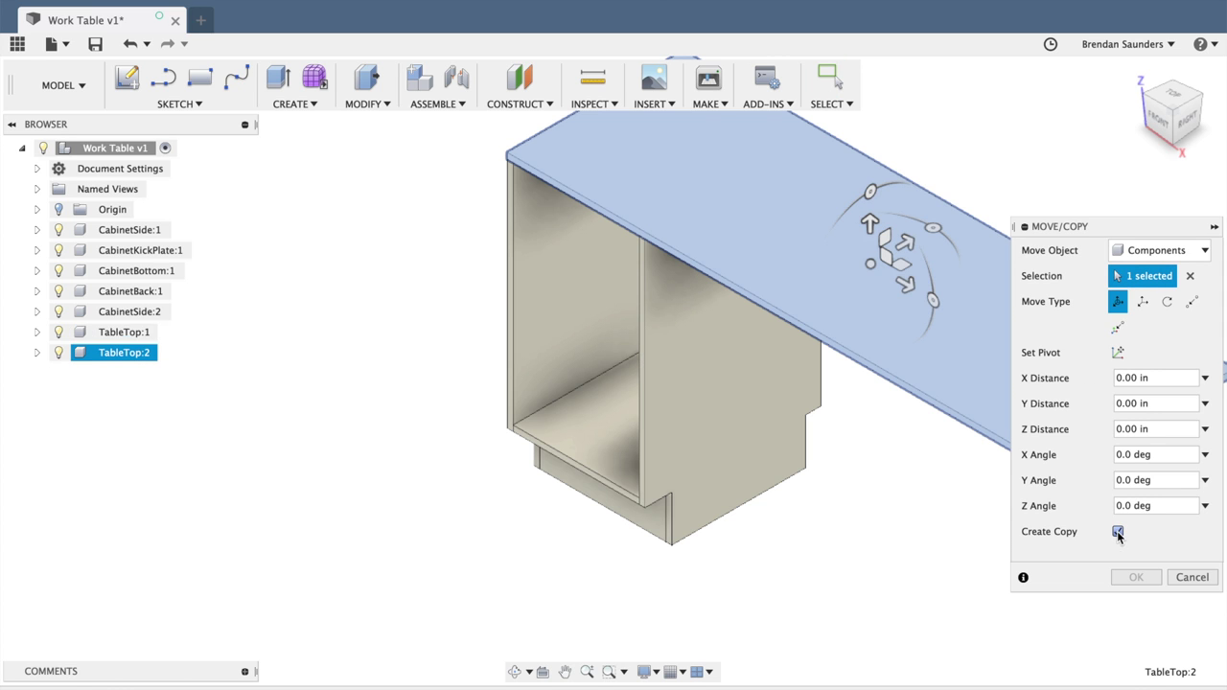
left_click_drag(872, 234, 873, 190)
type("ply")
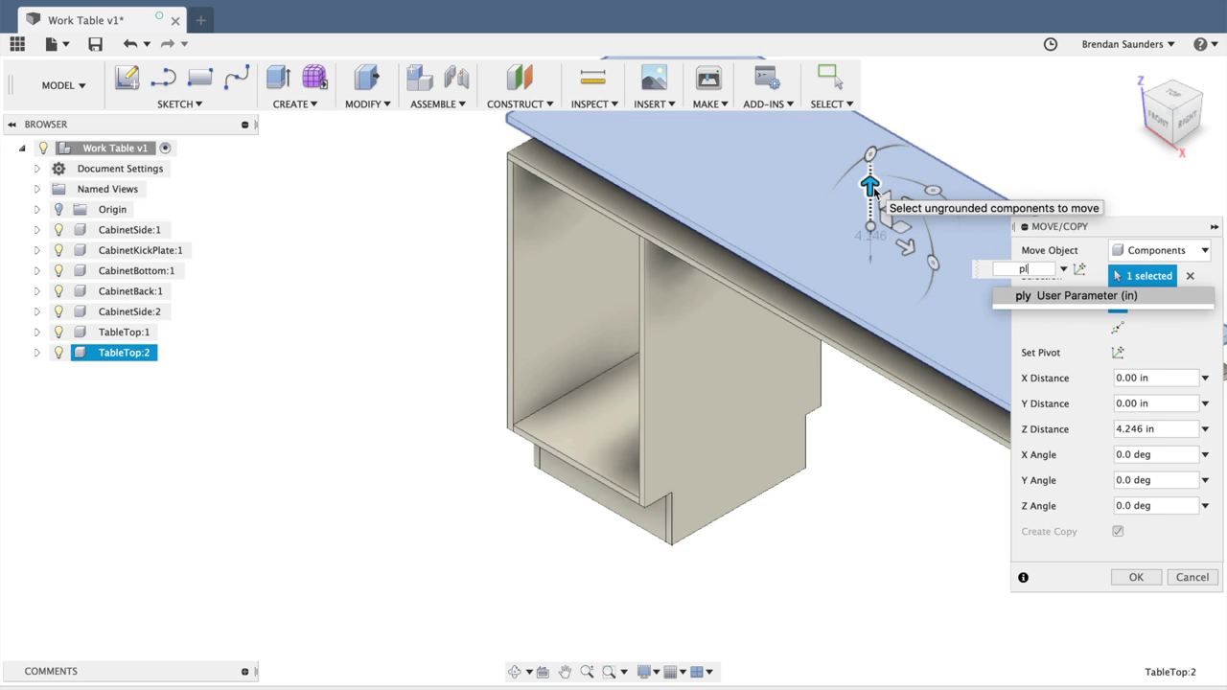
key("Return")
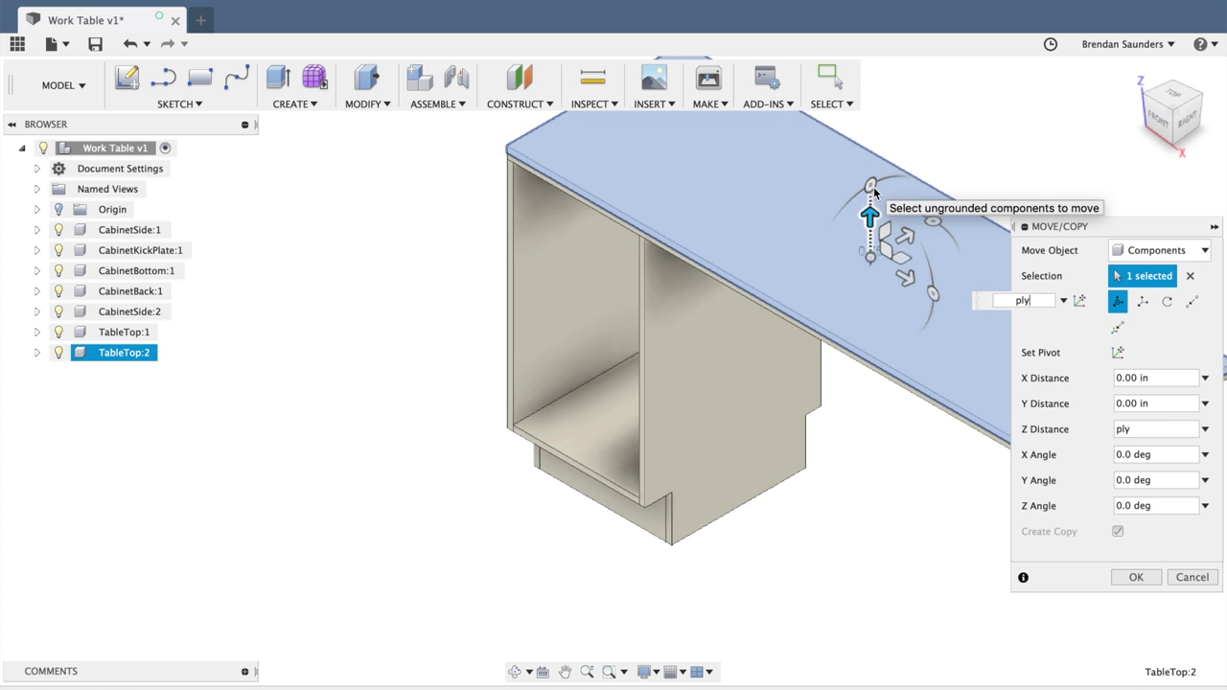
key("Return")
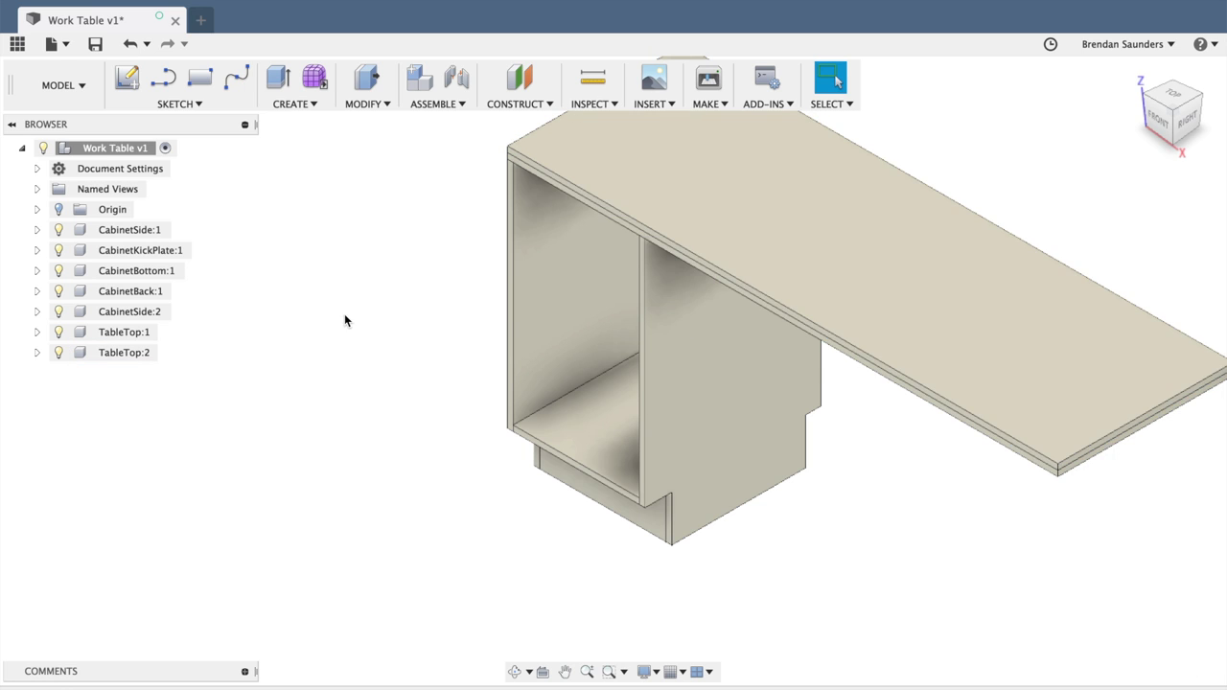
- Create a copy of the first cabinet's five components and move it about 55.5 in along X toward the table's other end
left_click(1135, 74)
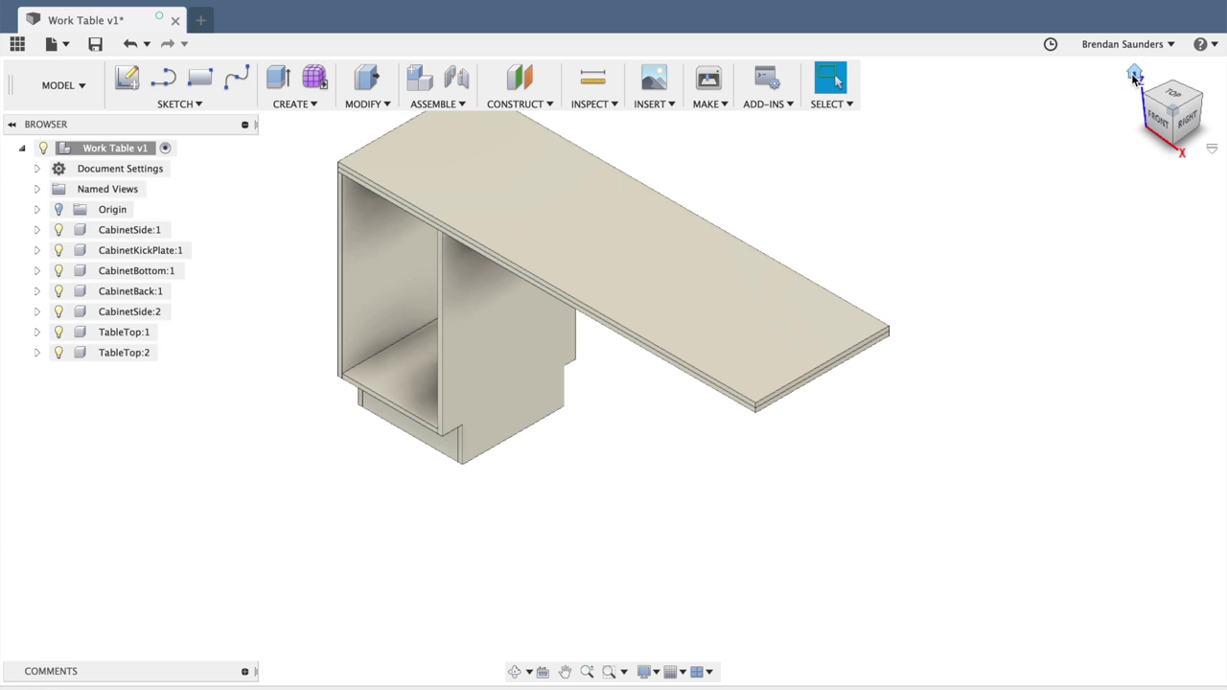
left_click(1163, 122)
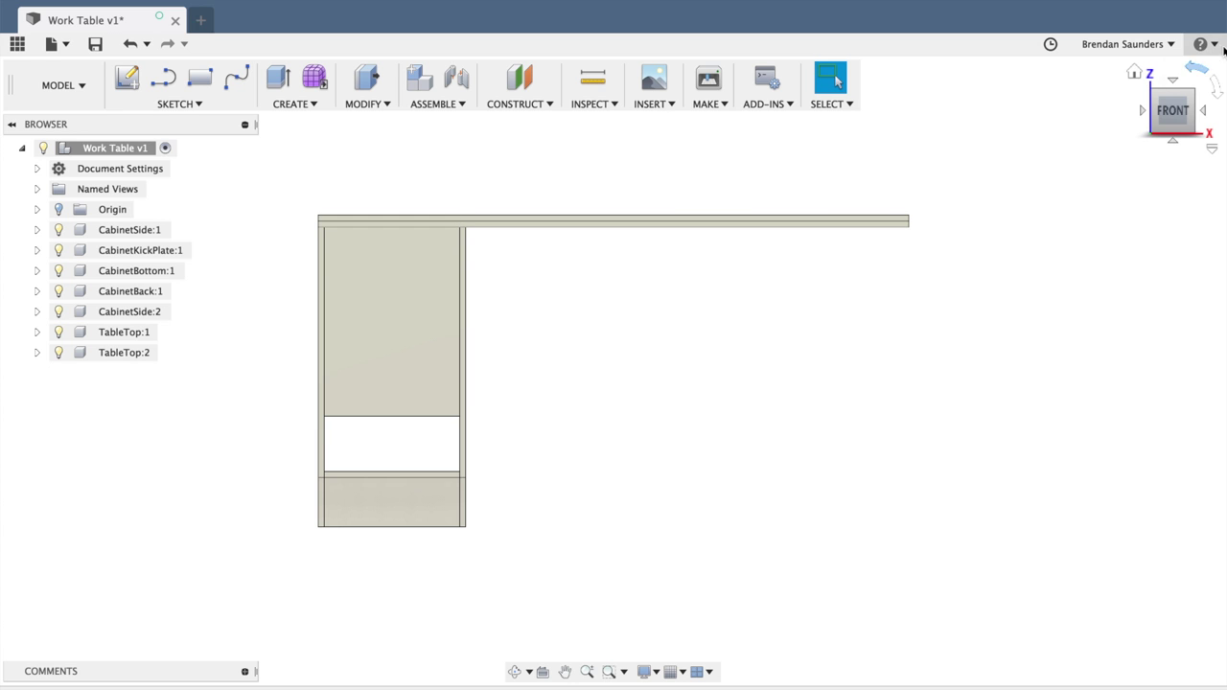
left_click(1134, 70)
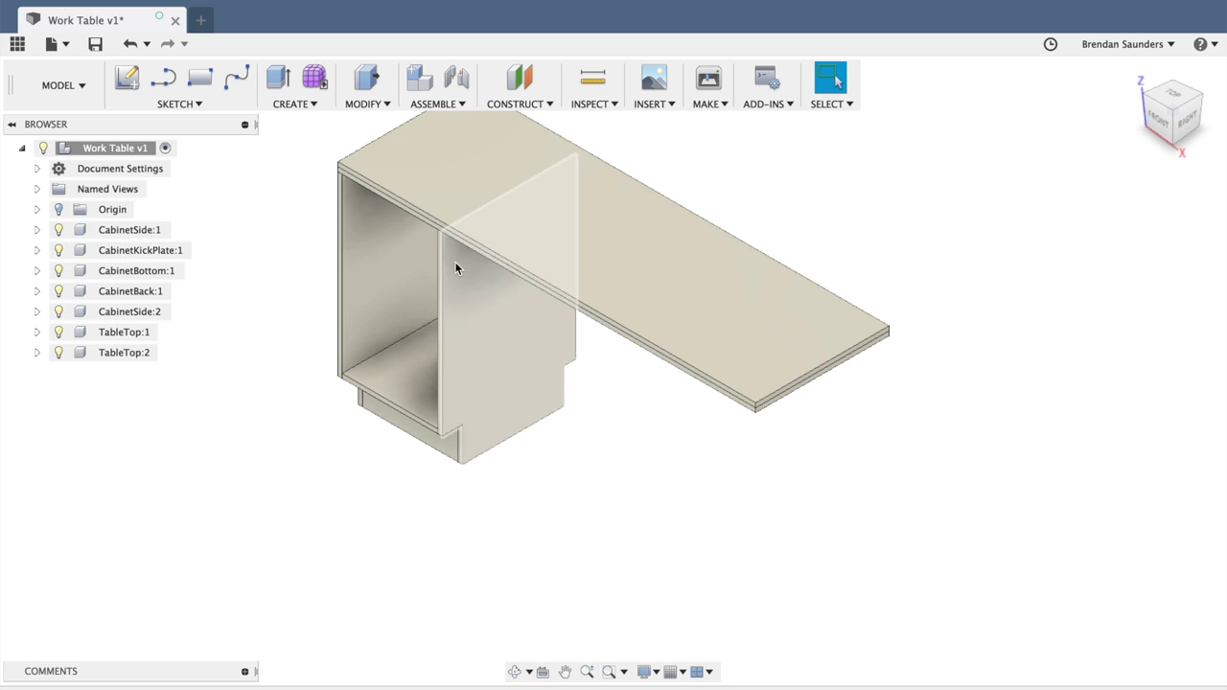
left_click(149, 229)
left_click(142, 312, "shift")
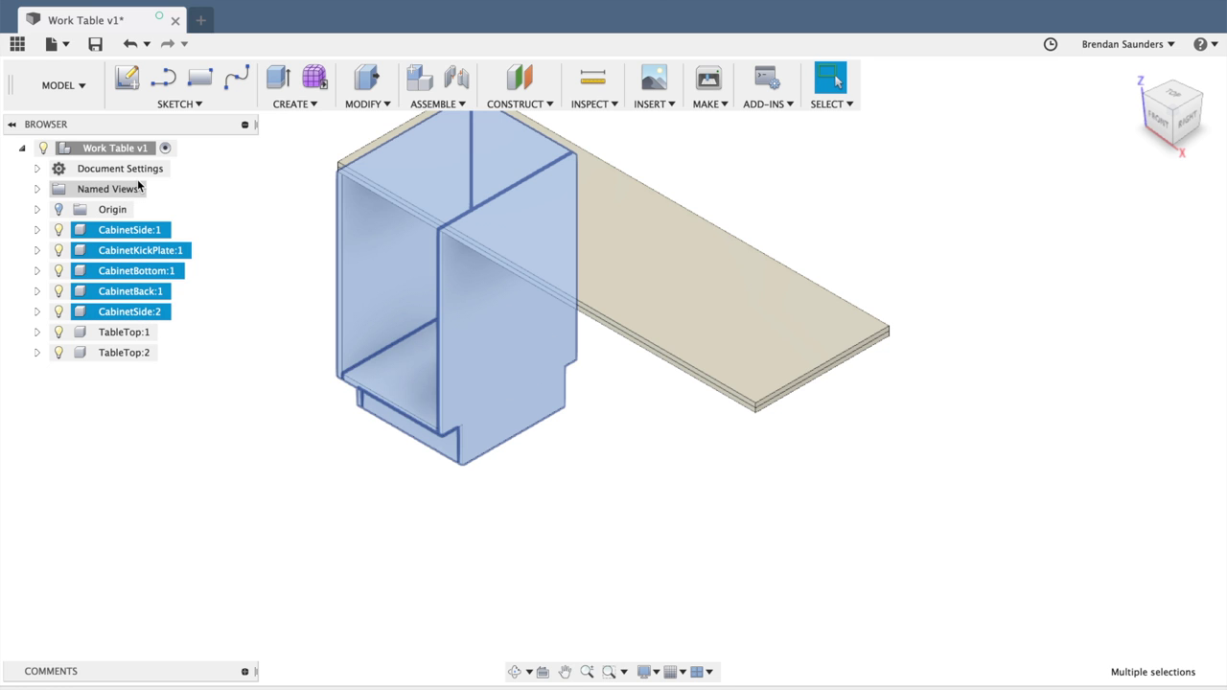
key("m")
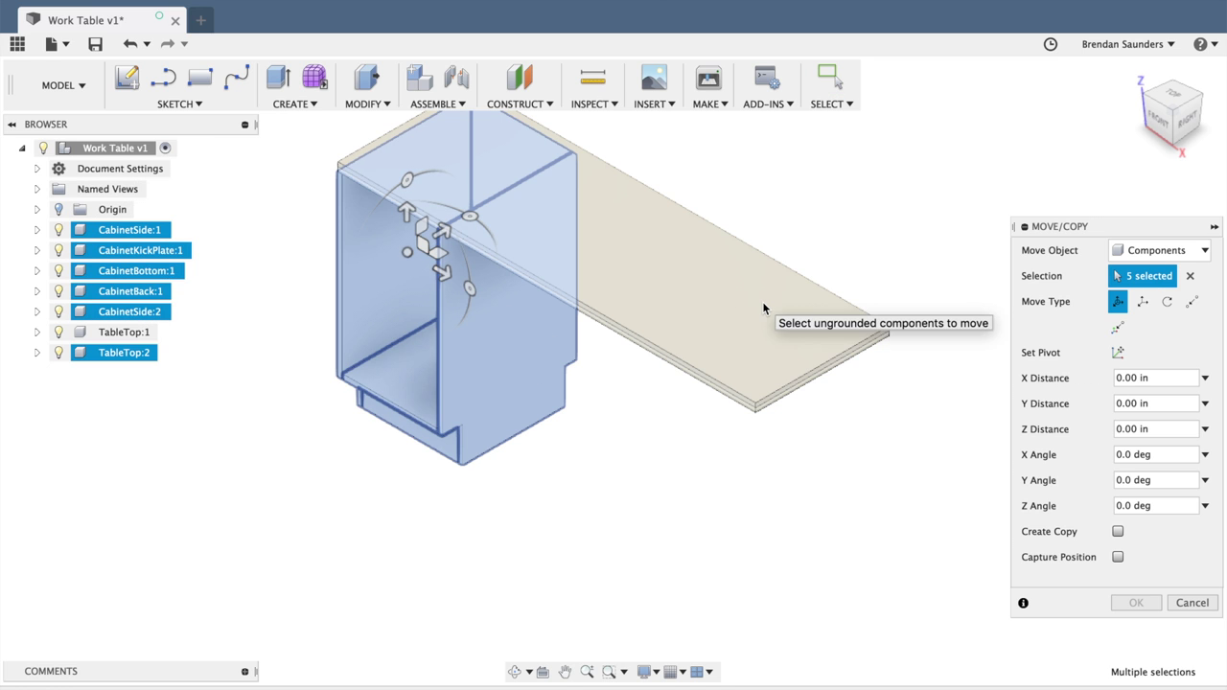
left_click(1118, 532)
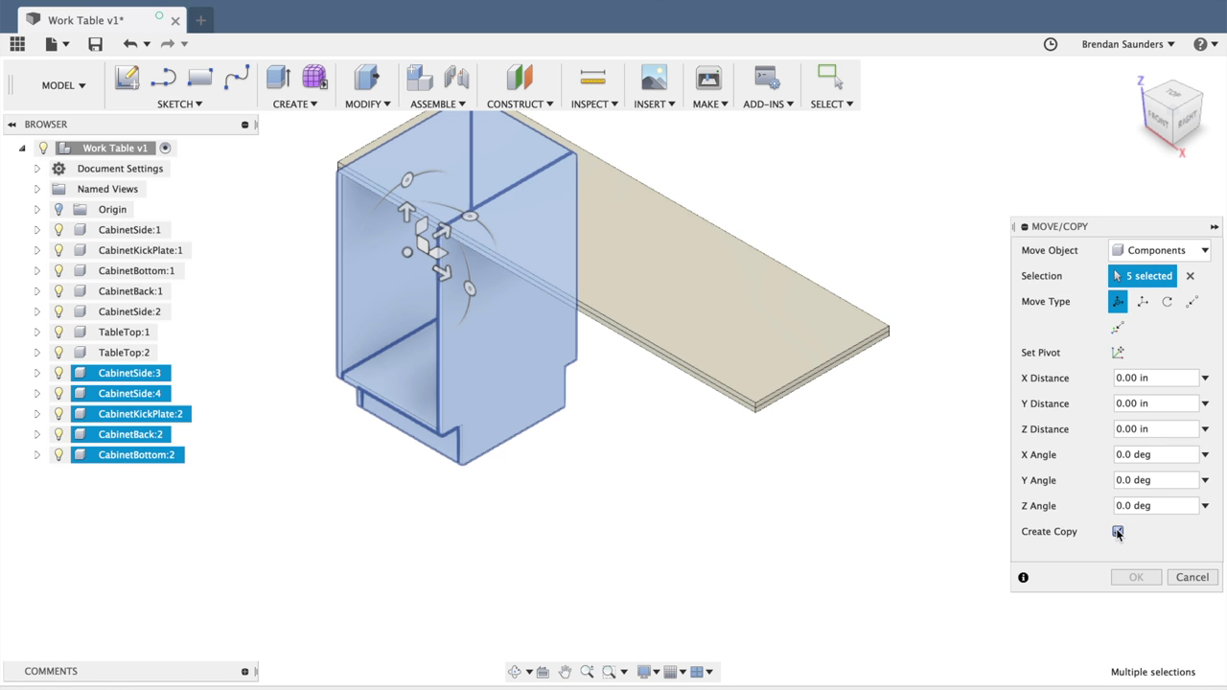
left_click_drag(447, 272, 764, 456)
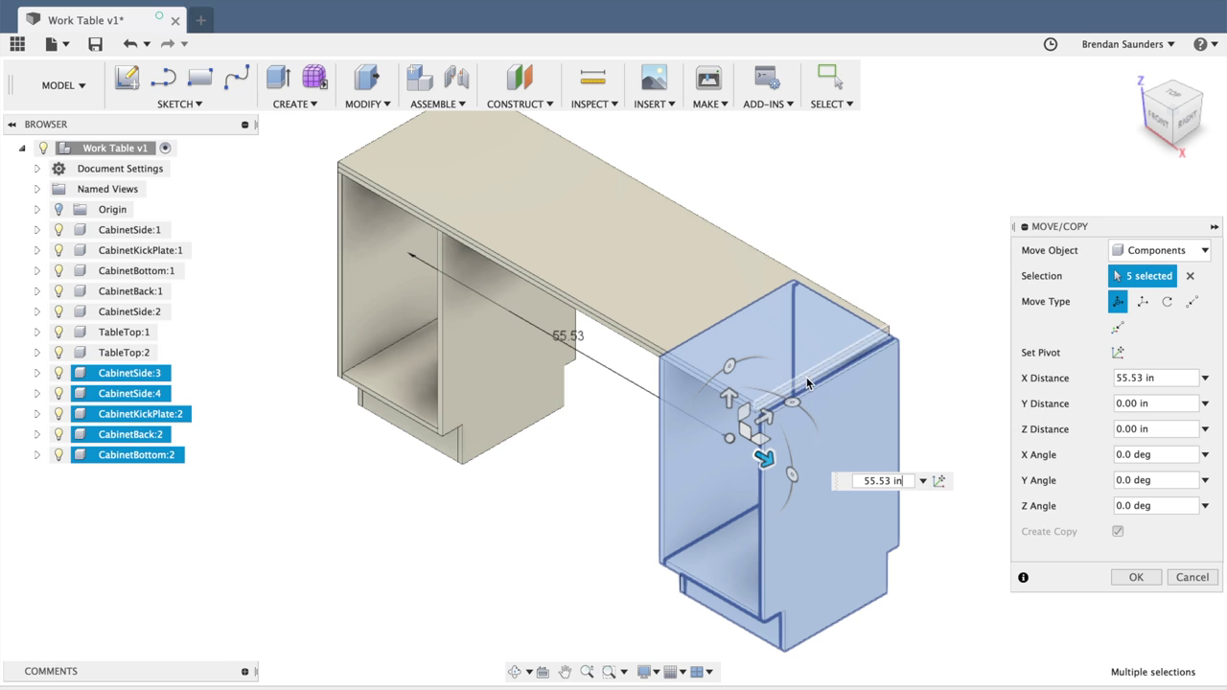
- Set the cabinet copy's X distance to length - width - ply * 2 and complete the copy
left_click(874, 474)
type("length")
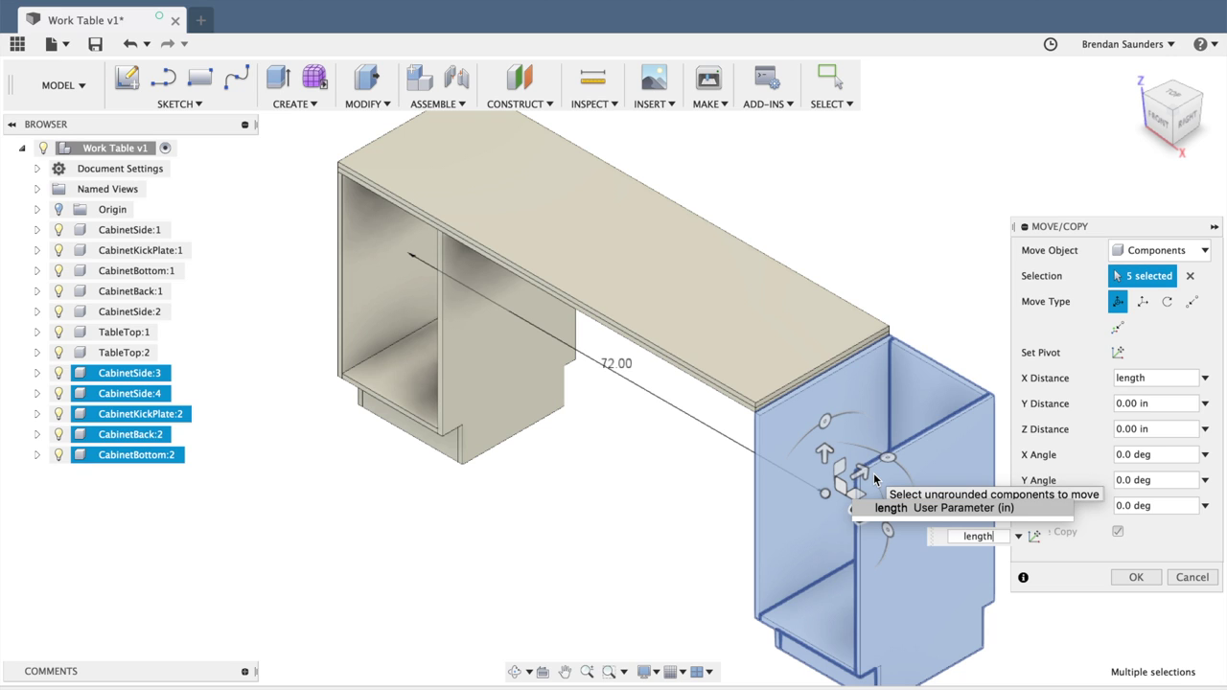
type("-wudt")
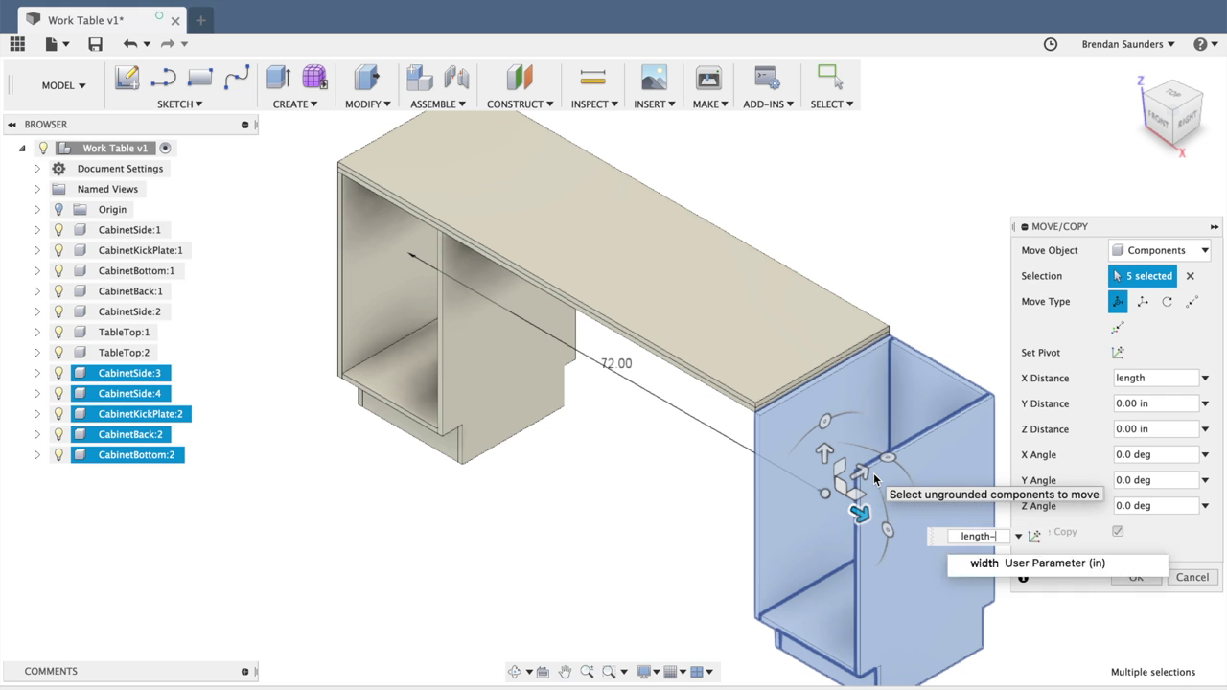
key("BackSpace")
key("BackSpace")
key("BackSpace")
type("idth")
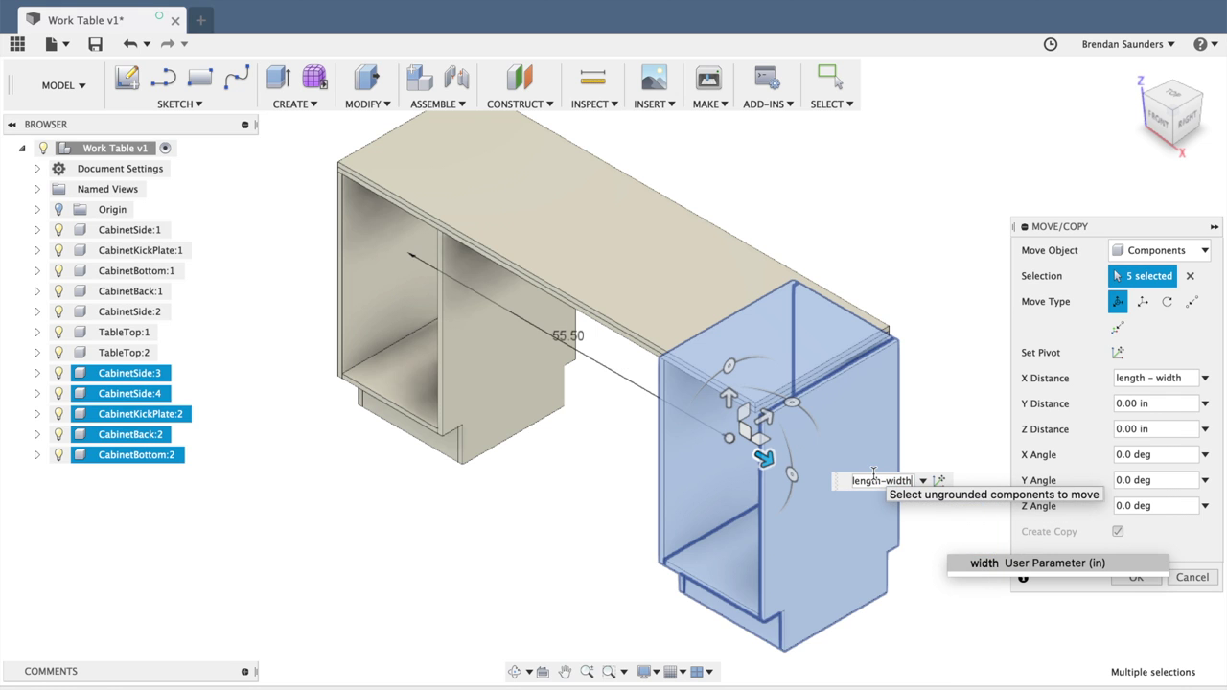
type("-ply")
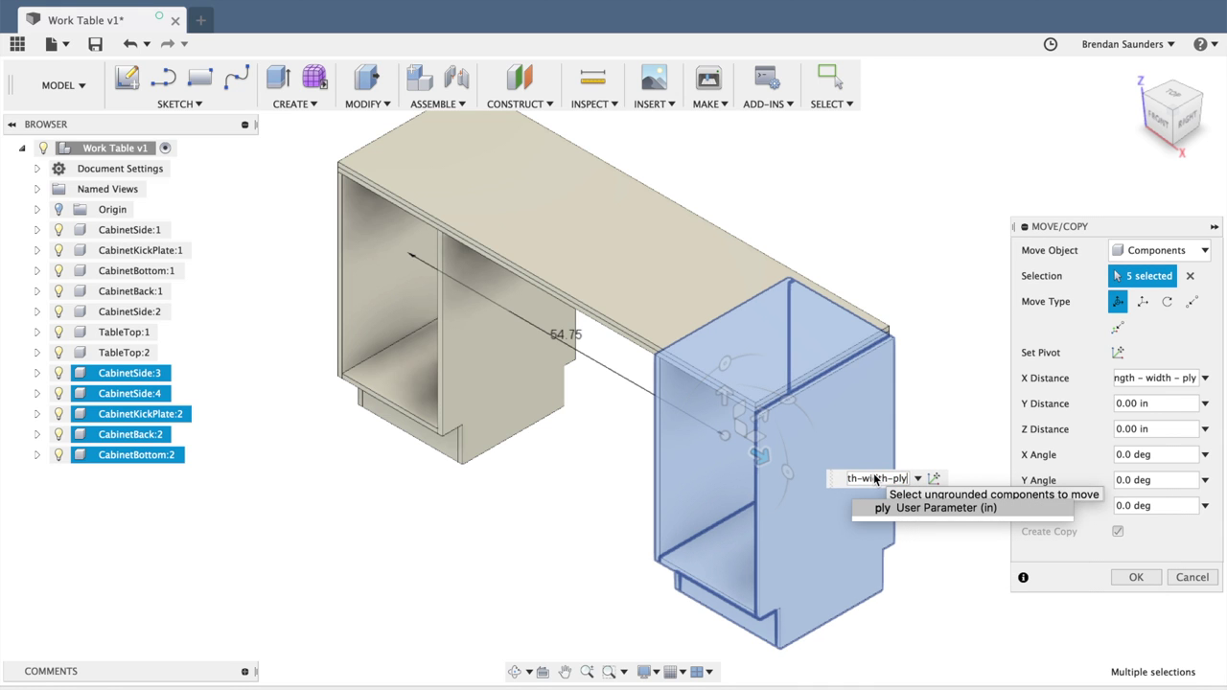
type("*")
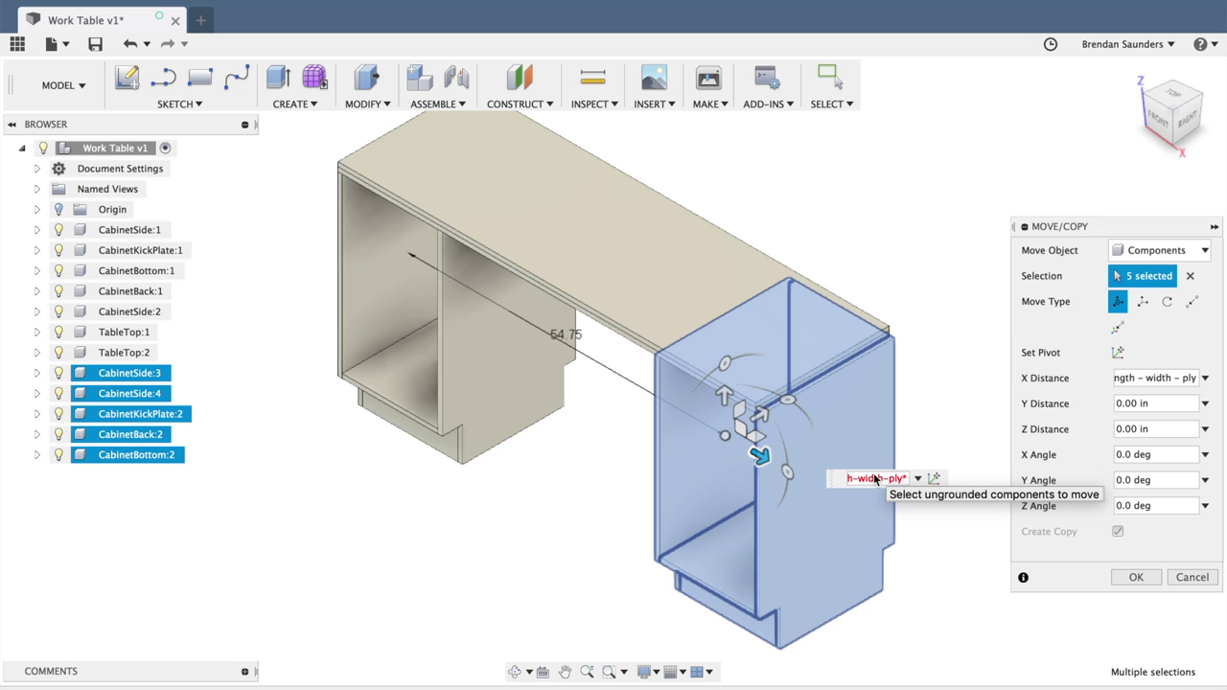
type("2")
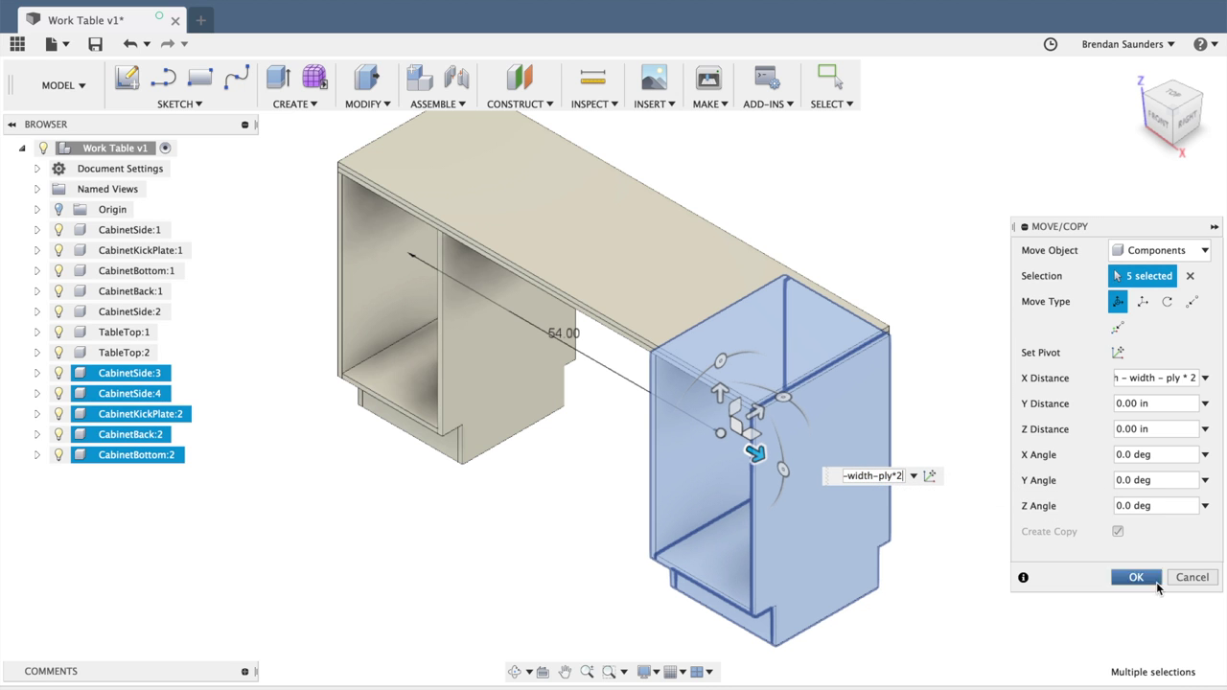
left_click(1158, 581)
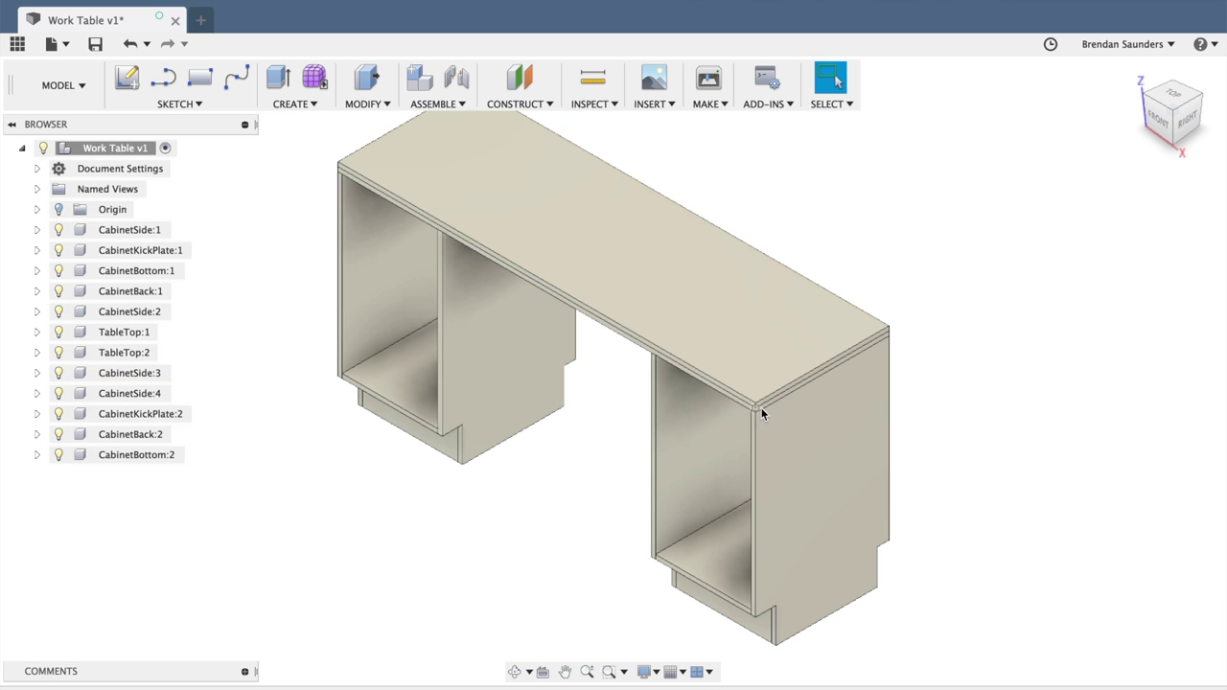
- Find the Pine appearance in the library and apply it to both TableTop components
left_click(1157, 121)
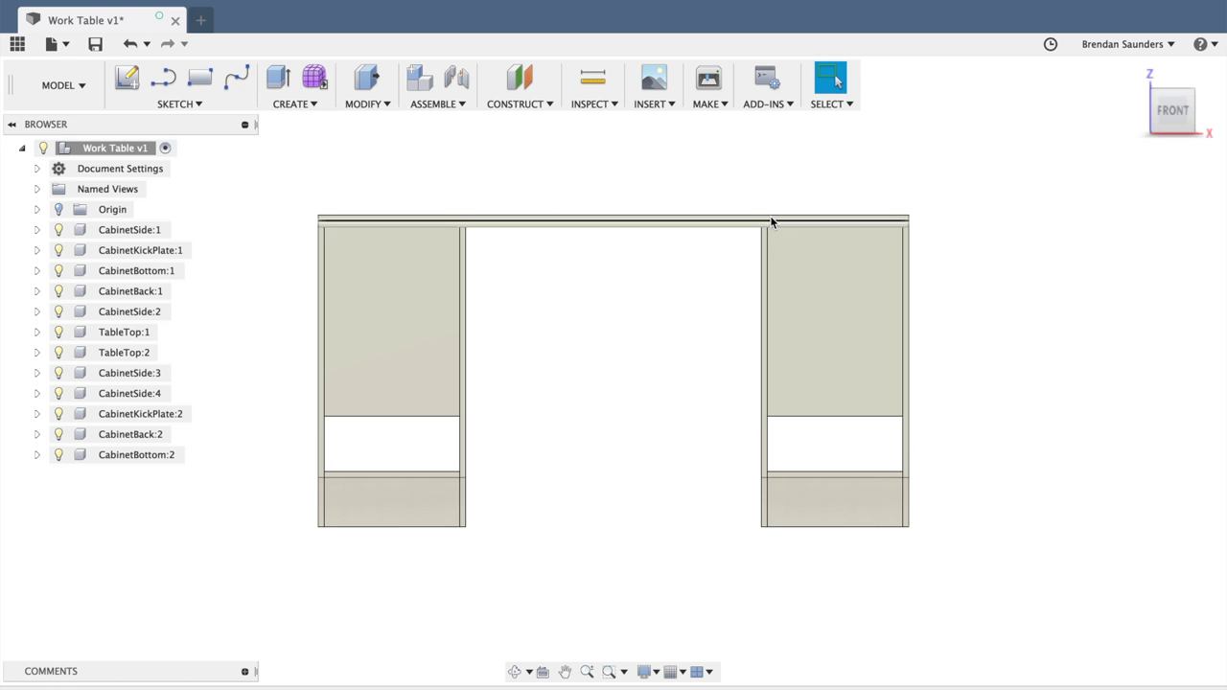
left_click(1135, 73)
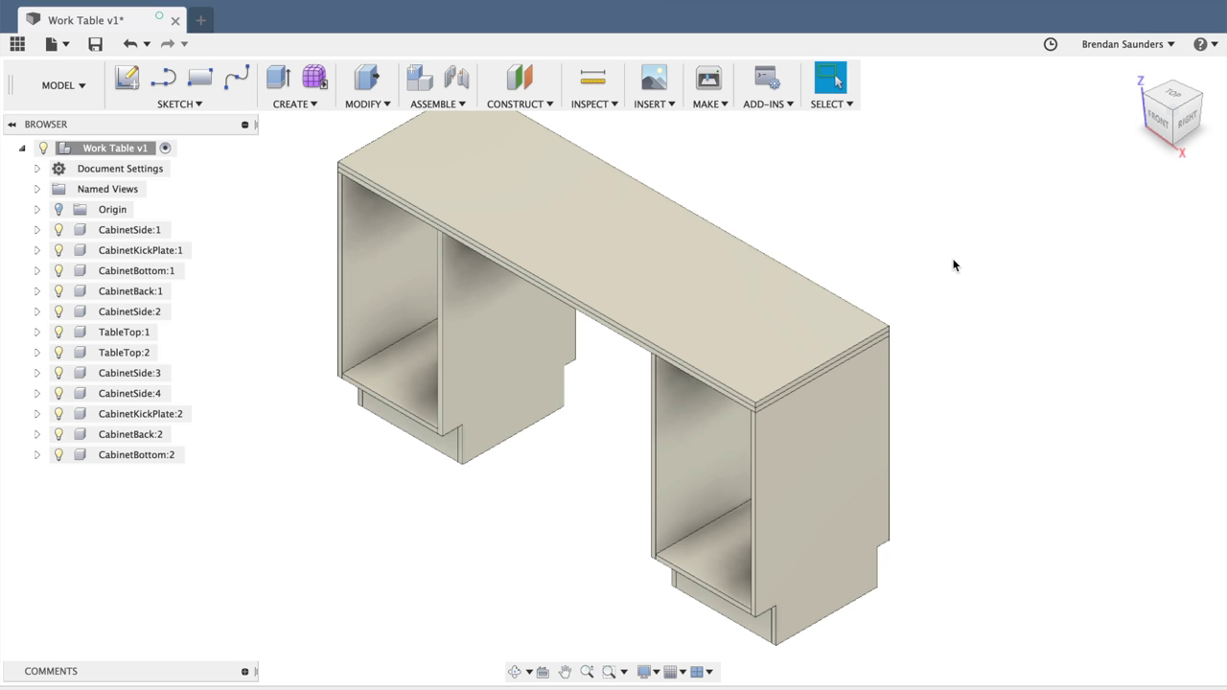
key("a")
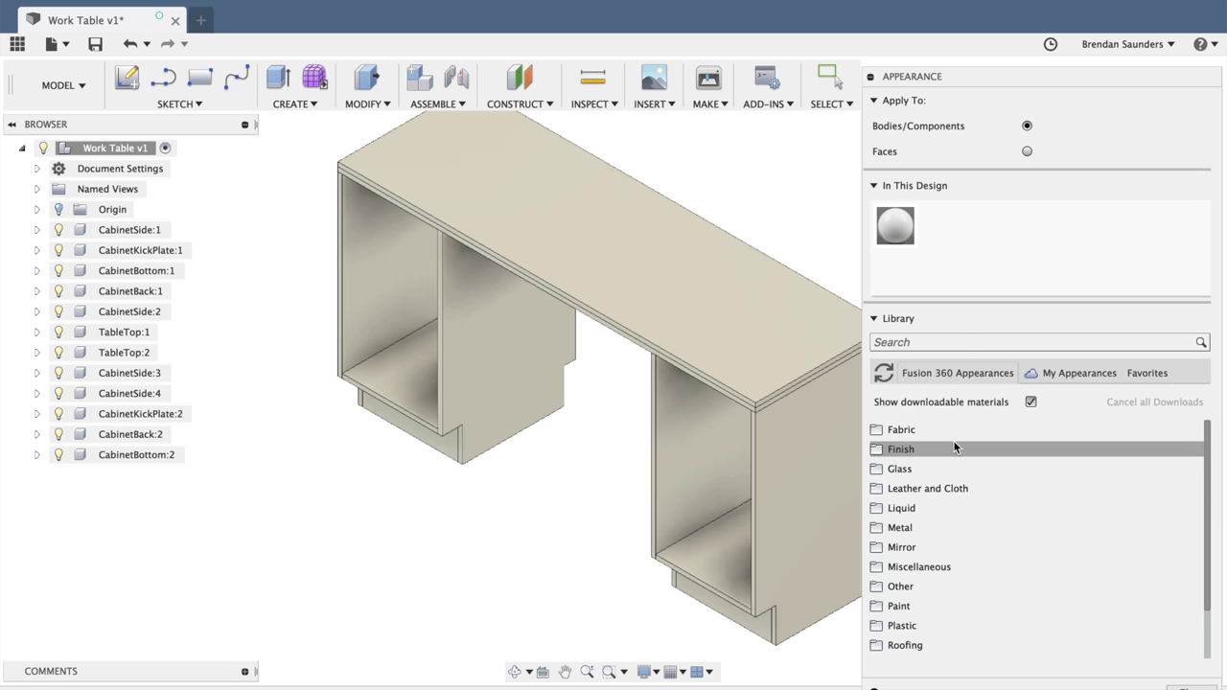
left_click(958, 342)
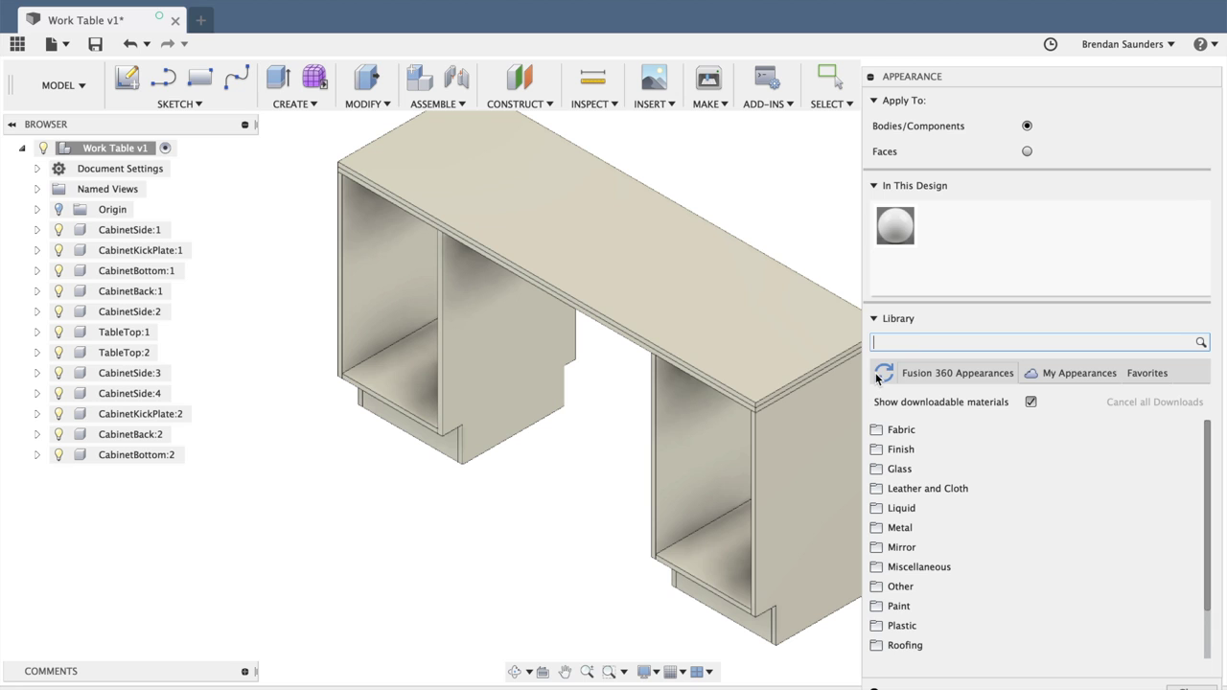
left_click(917, 343)
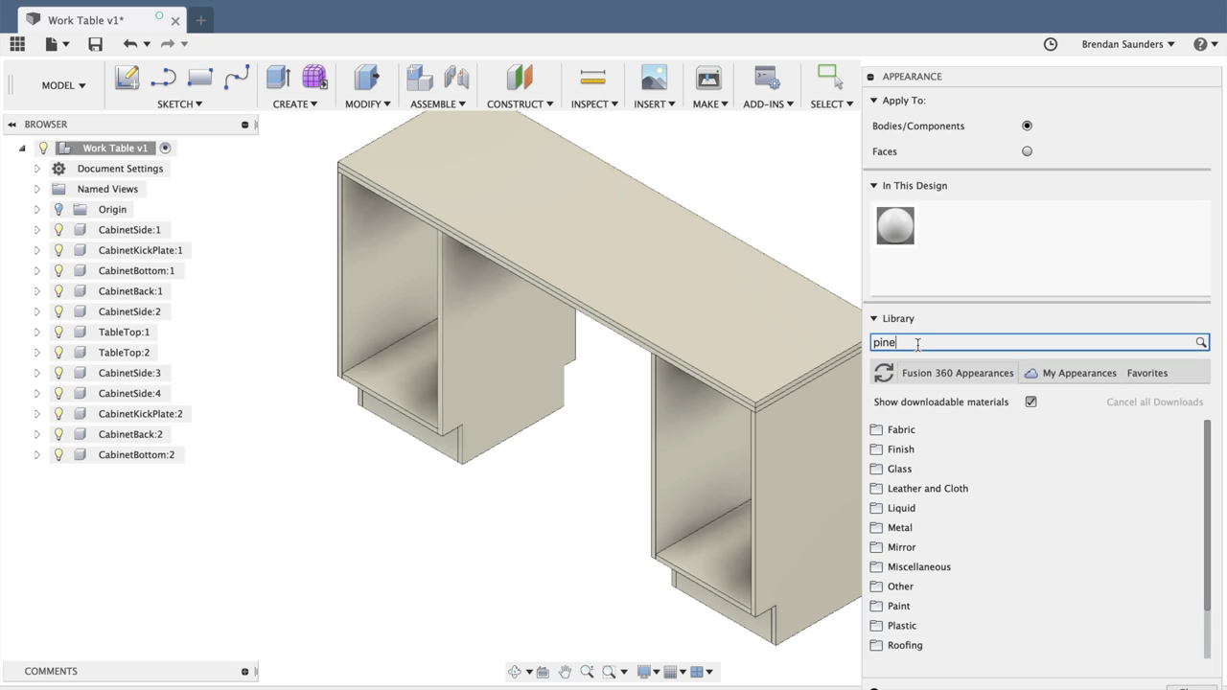
key("Return")
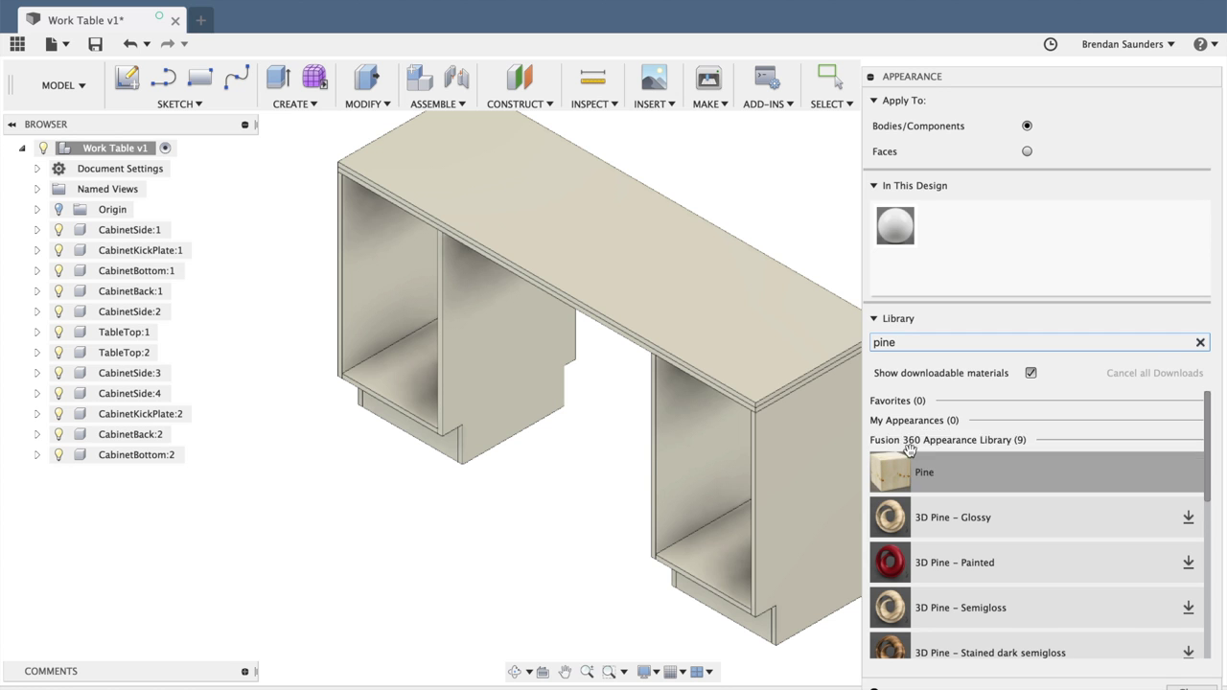
left_click_drag(906, 457, 359, 400)
left_click_drag(906, 472, 124, 332)
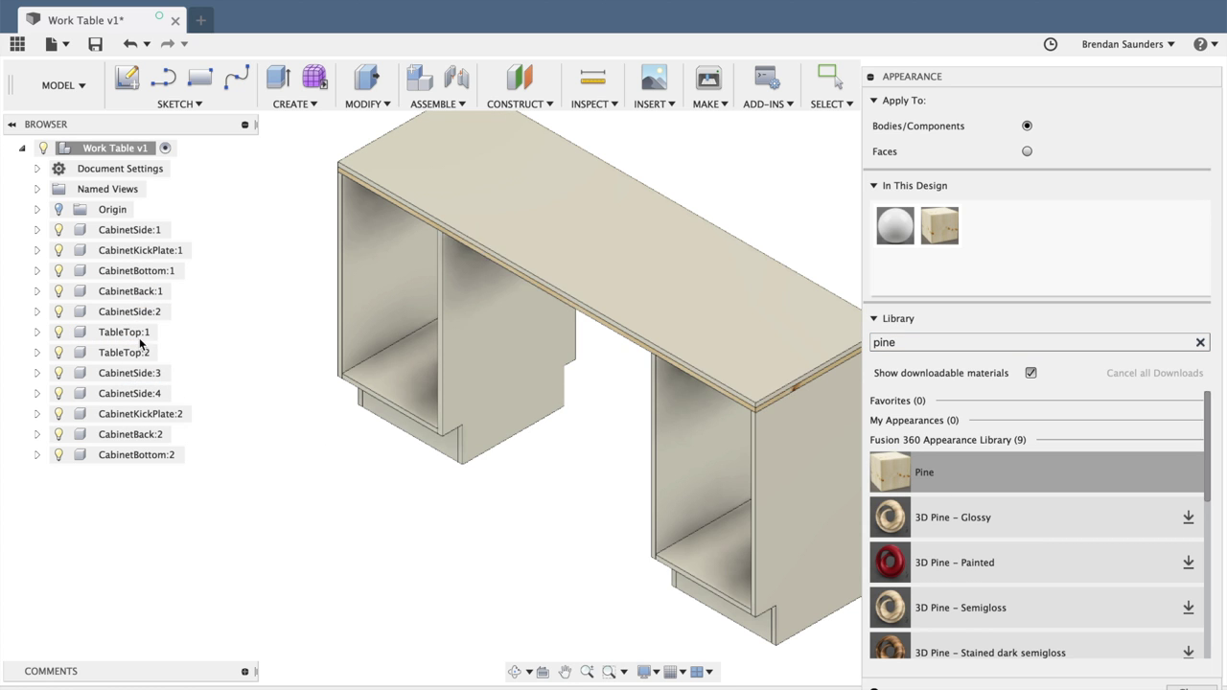
left_click_drag(890, 471, 150, 354)
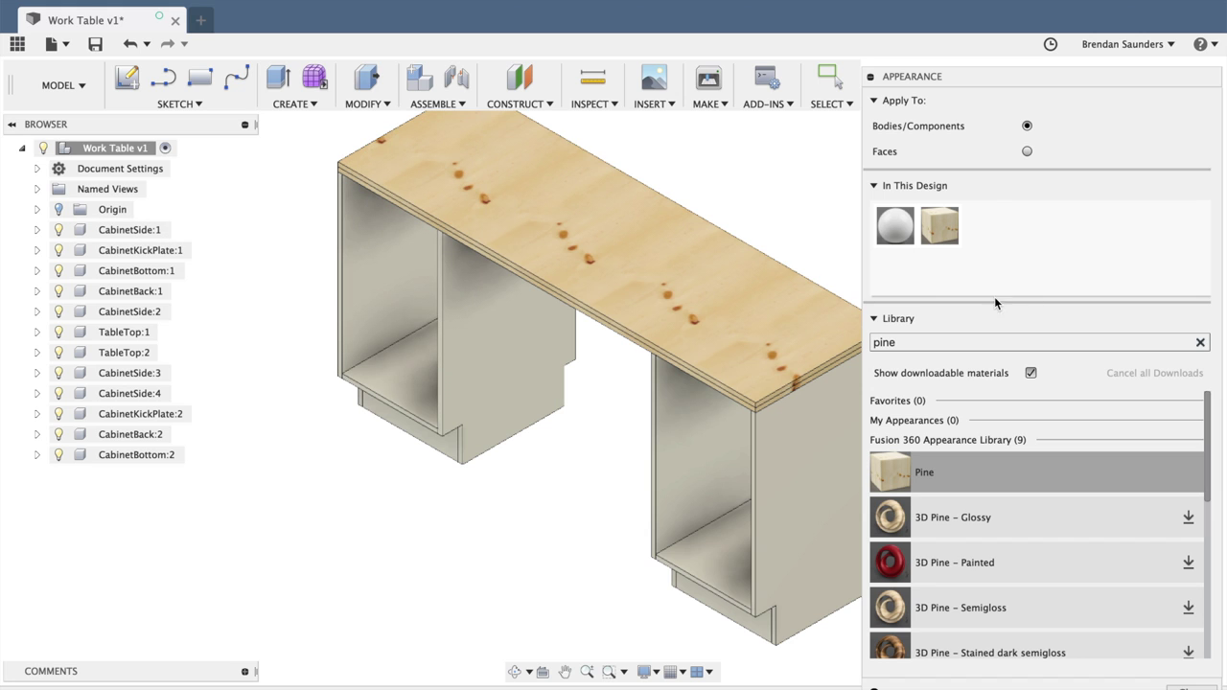
- Search the appearances for dark and apply Paint - Metallic (Dark Grey) to all ten components of the two cabinets
double_click(914, 343)
type("dark")
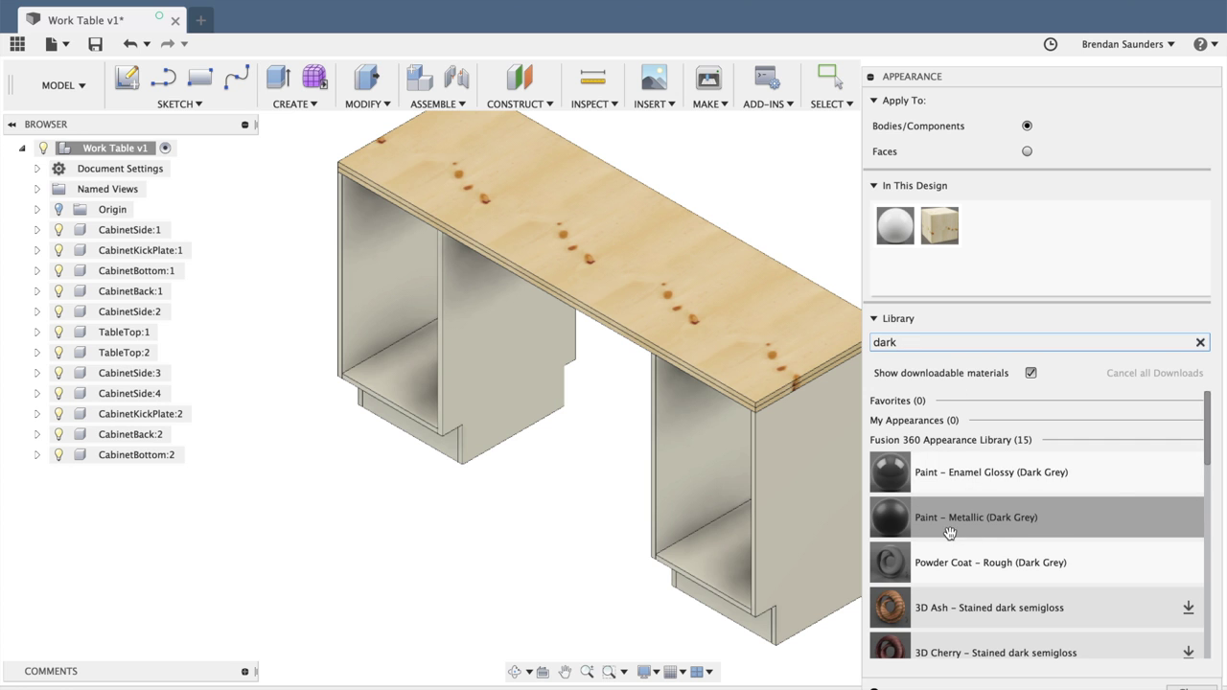
left_click(152, 232)
left_click(139, 311, "shift")
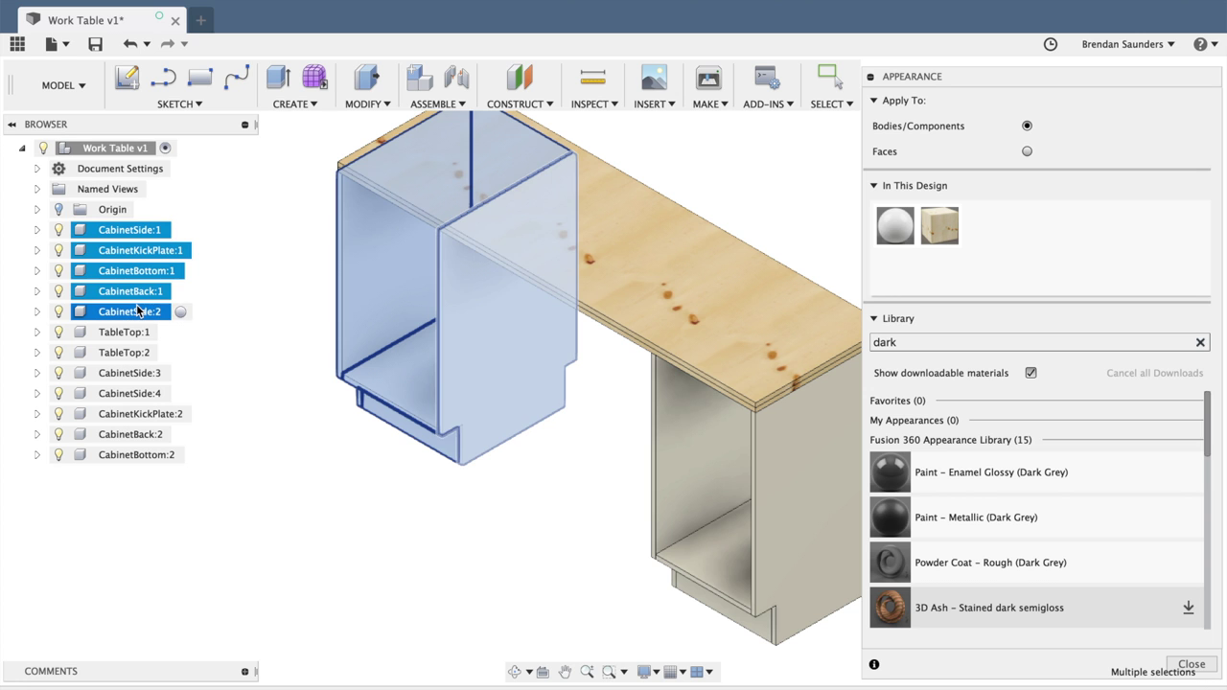
left_click(136, 373, "ctrl")
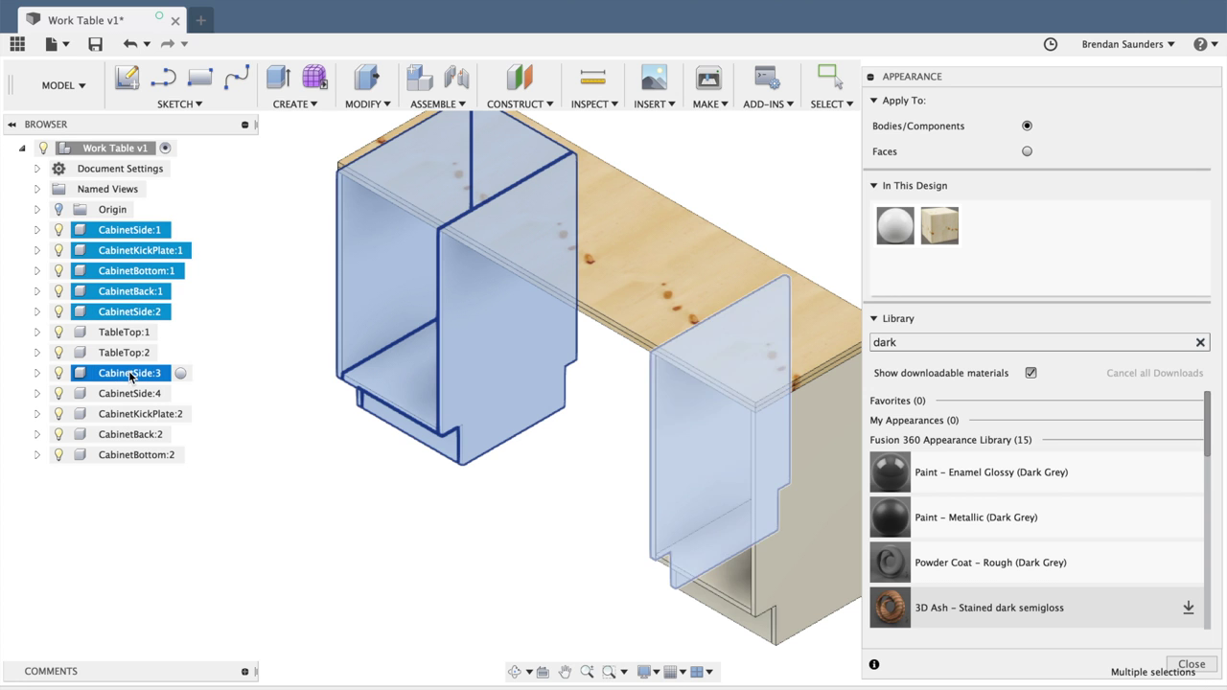
left_click(137, 454, "shift")
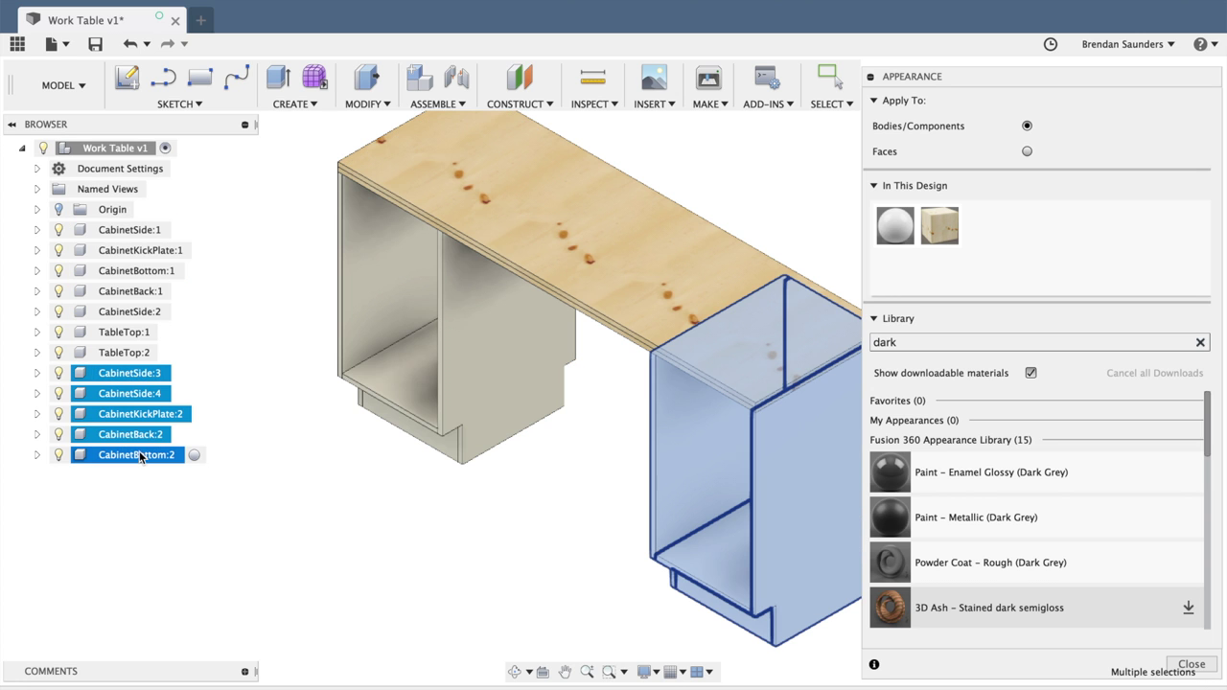
left_click(136, 232, "ctrl")
left_click(141, 251, "ctrl")
left_click(140, 271, "ctrl")
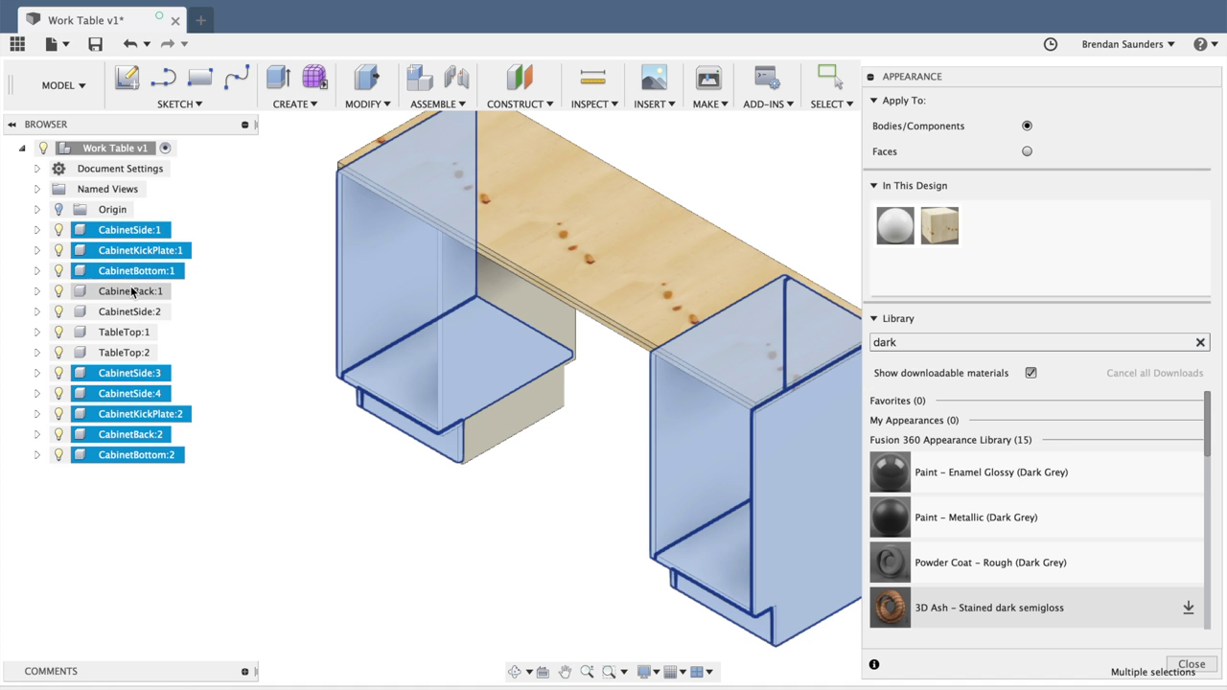
left_click(132, 291, "ctrl")
left_click(130, 312, "ctrl")
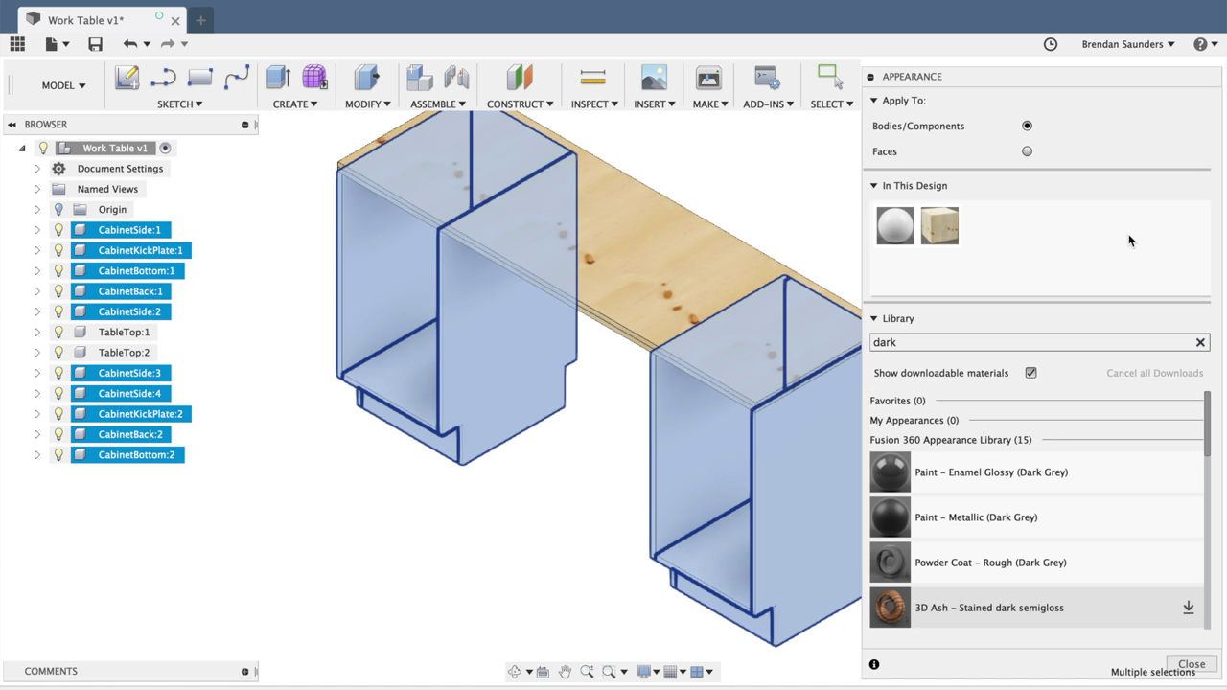
mouse_move(892, 518)
left_mouse_down()
mouse_move(850, 524)
mouse_move(822, 499)
mouse_move(841, 482)
mouse_move(764, 476)
mouse_move(757, 425)
left_mouse_up()
key("Escape")
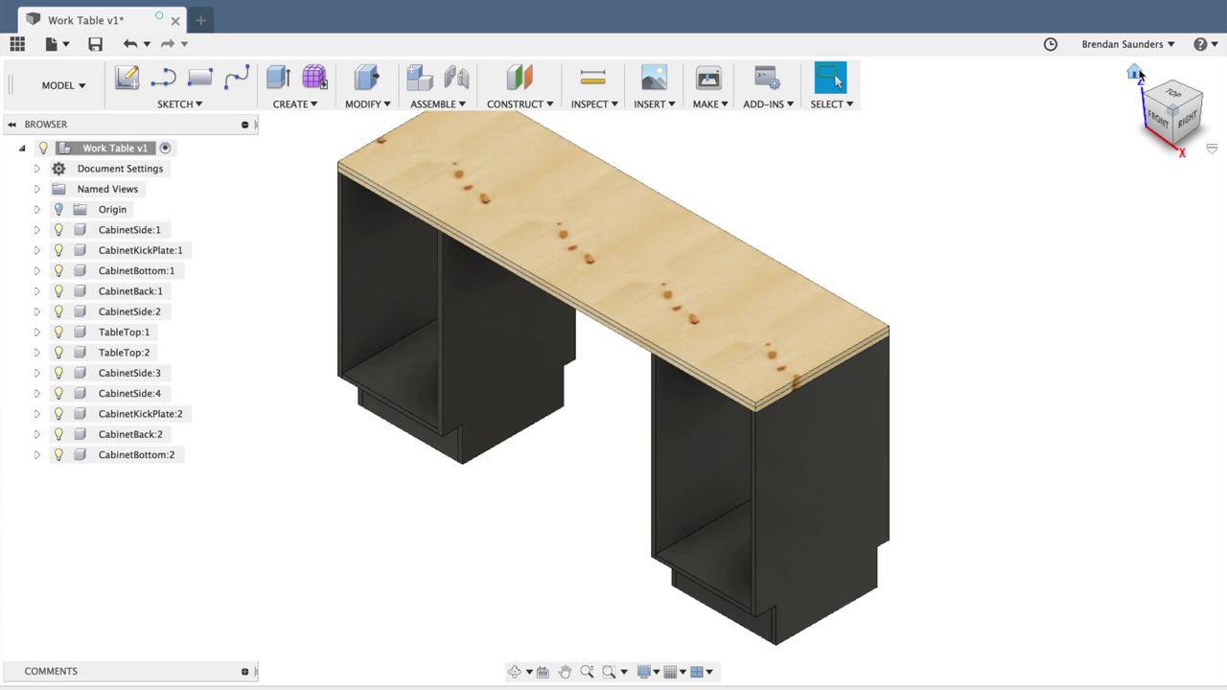
- Examine the finished work table's colours and shape from different distances and from the front
scroll(831, 281, "up", 3)
scroll(831, 281, "down", 4)
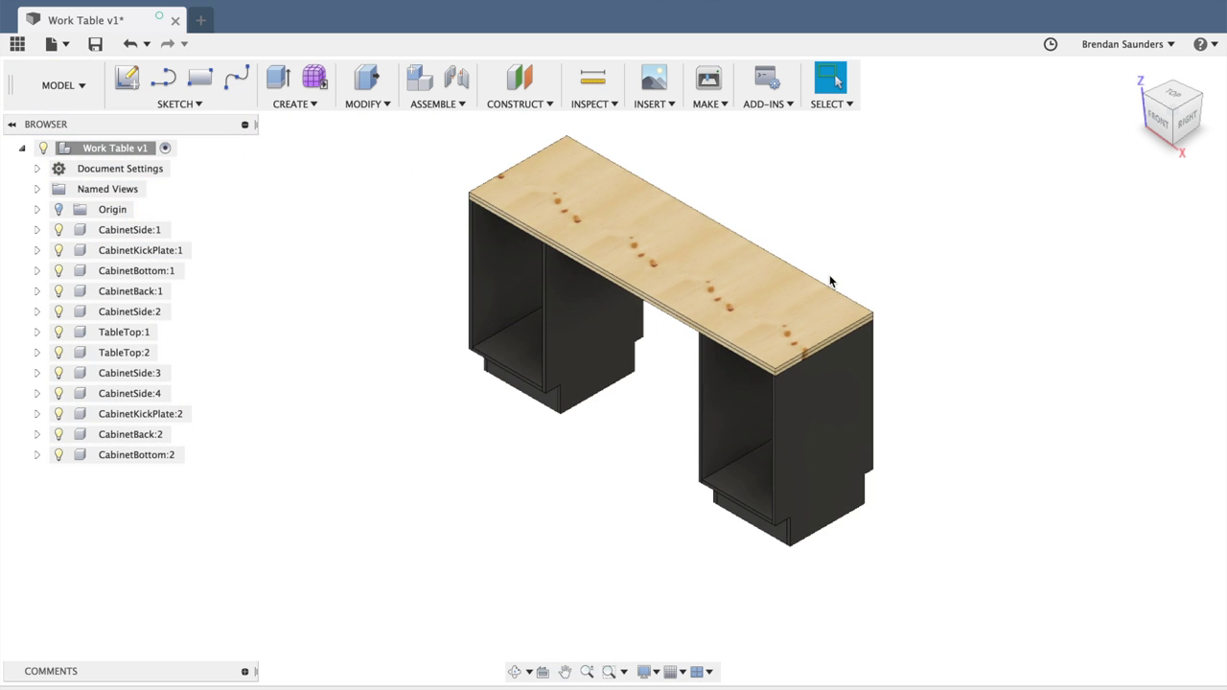
scroll(831, 281, "up", 1)
scroll(830, 280, "down", 1)
scroll(830, 281, "down", 2)
mouse_move(1165, 121)
left_mouse_down()
mouse_move(1178, 72)
mouse_move(1206, 96)
mouse_move(4, 91)
mouse_move(12, 100)
left_mouse_up()
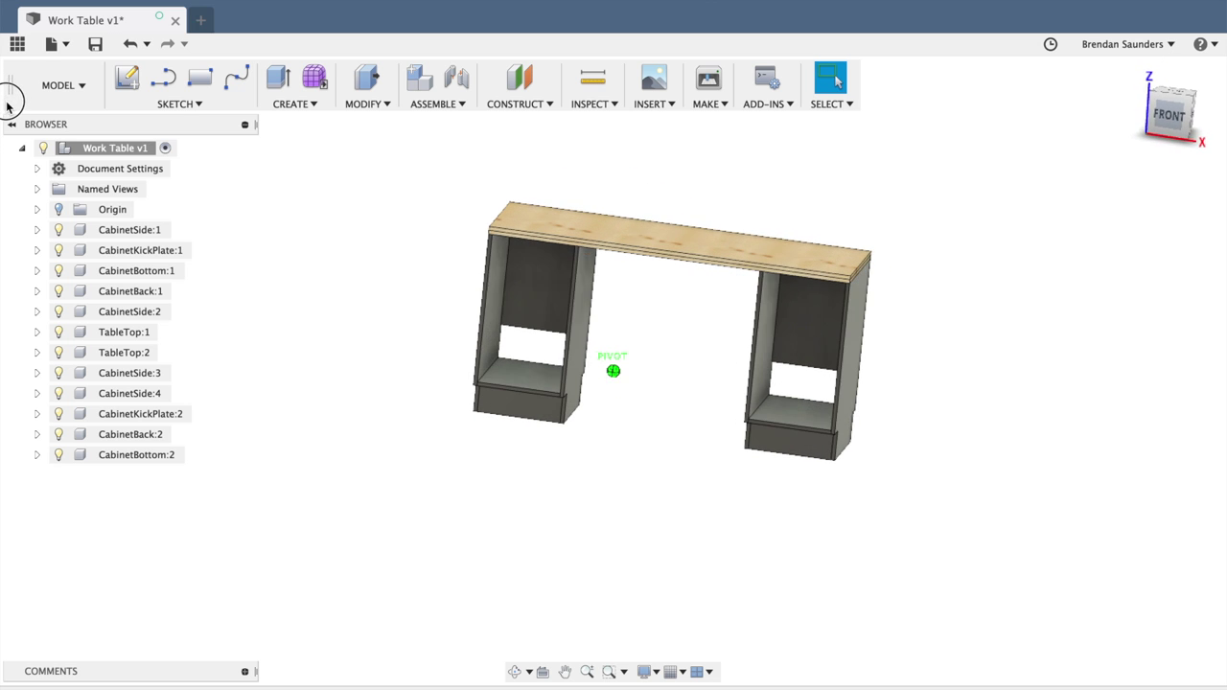
scroll(632, 266, "down", 1)
scroll(632, 265, "up", 4)
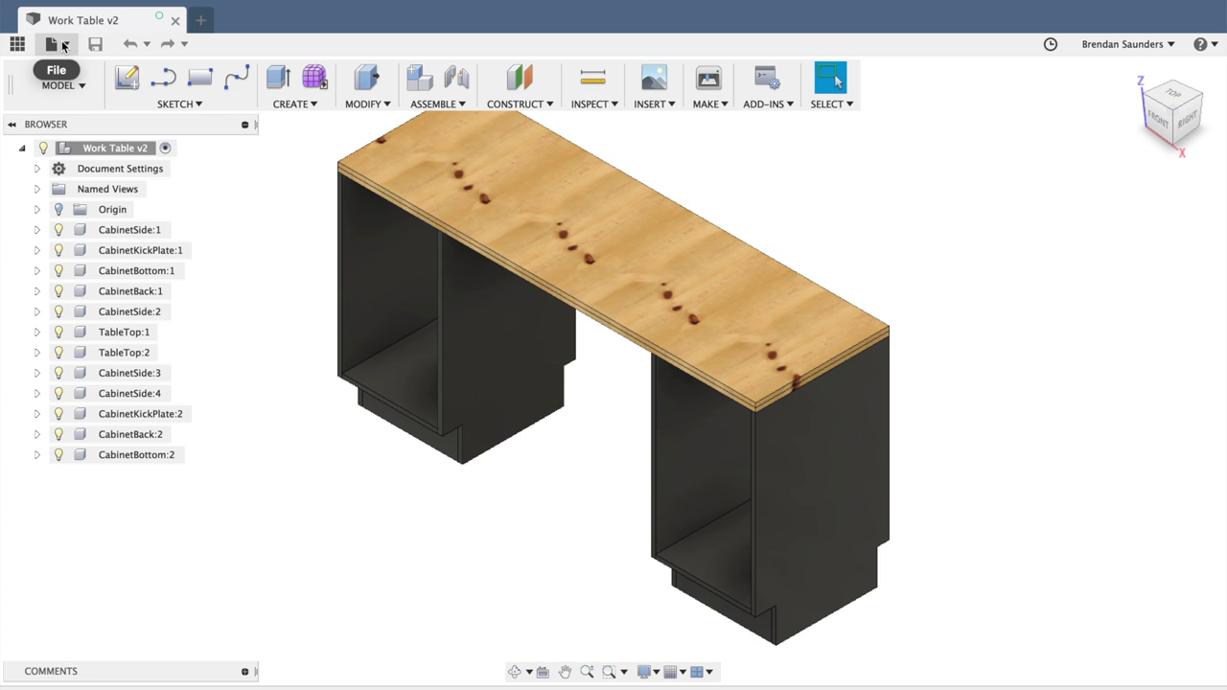
- Save the design as a copy named Work Table (flatpack) in the Office project
left_click(63, 45)
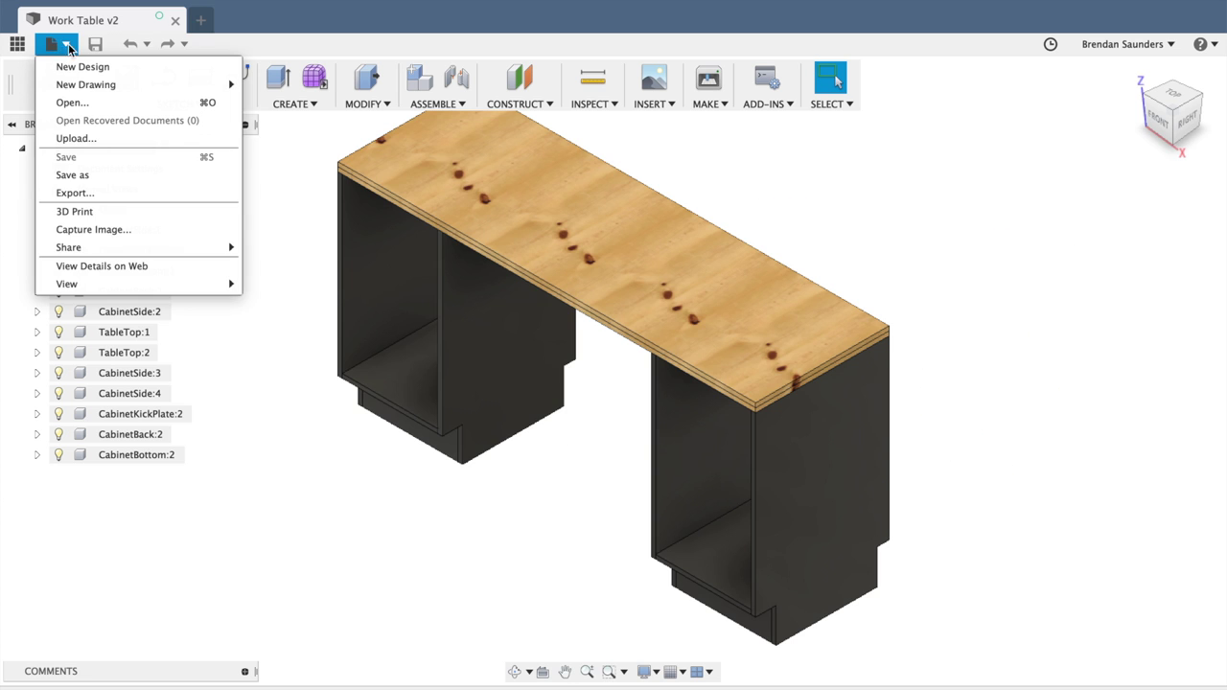
left_click(68, 178)
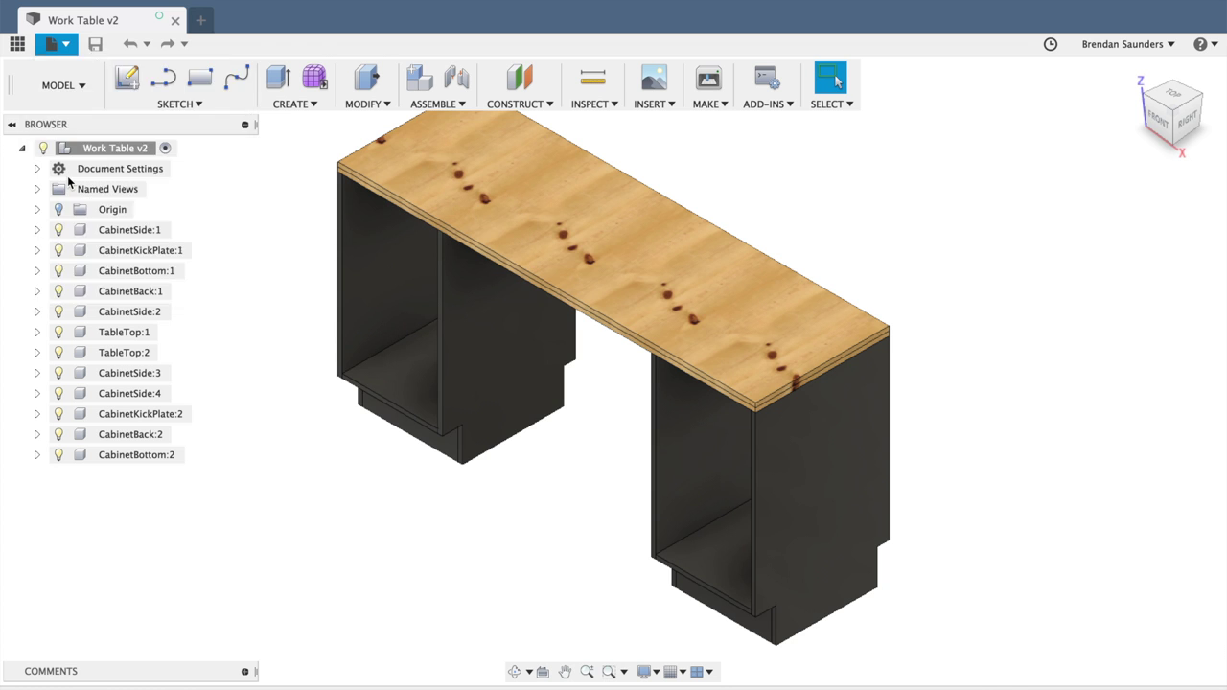
left_click(495, 168)
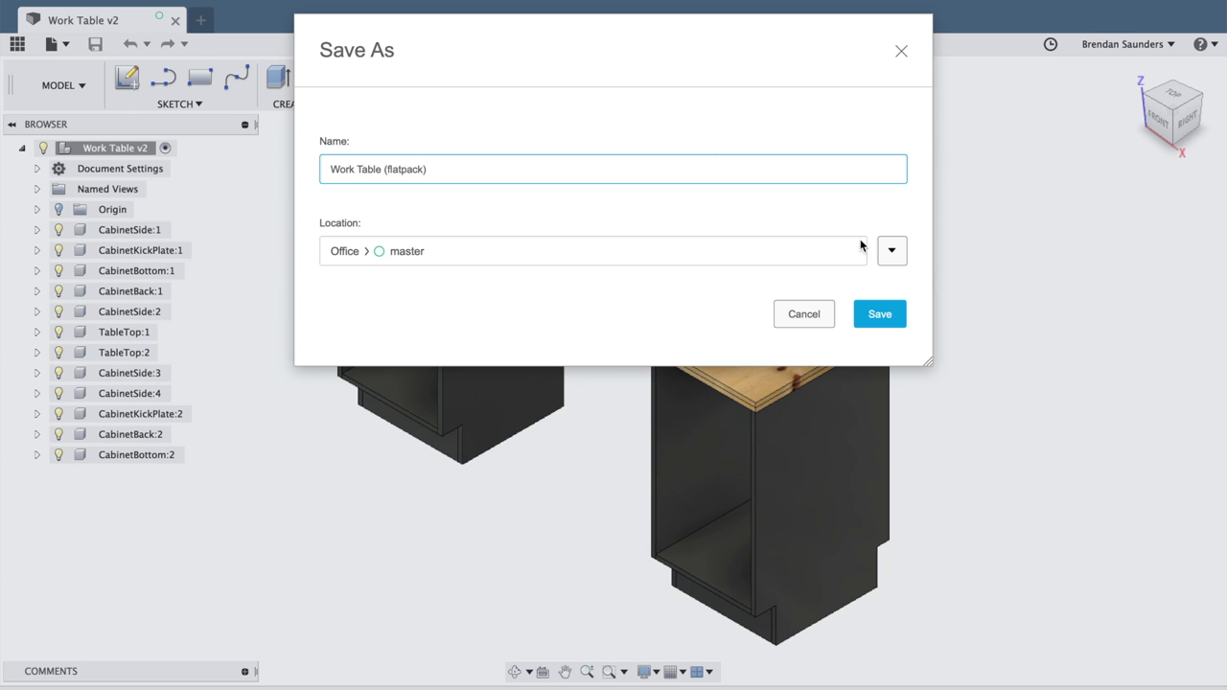
left_click(879, 314)
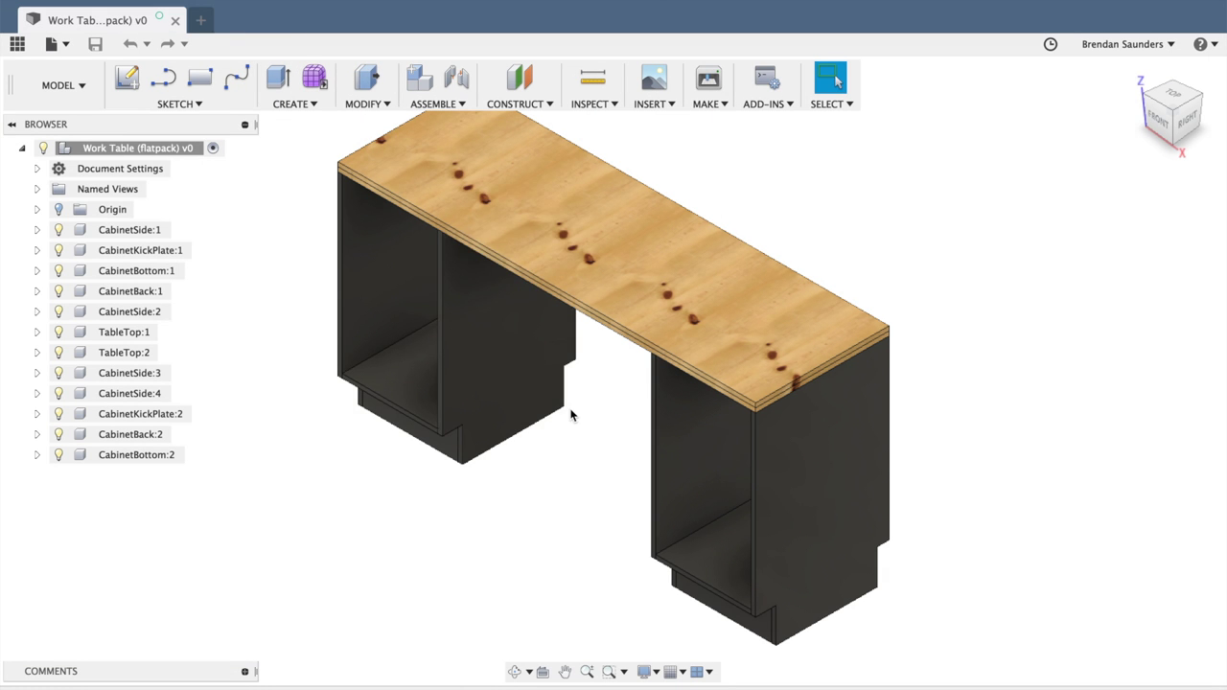
left_click(554, 394)
- Create a new component under the root of the design and name it Material
right_click(112, 150)
left_click(123, 165)
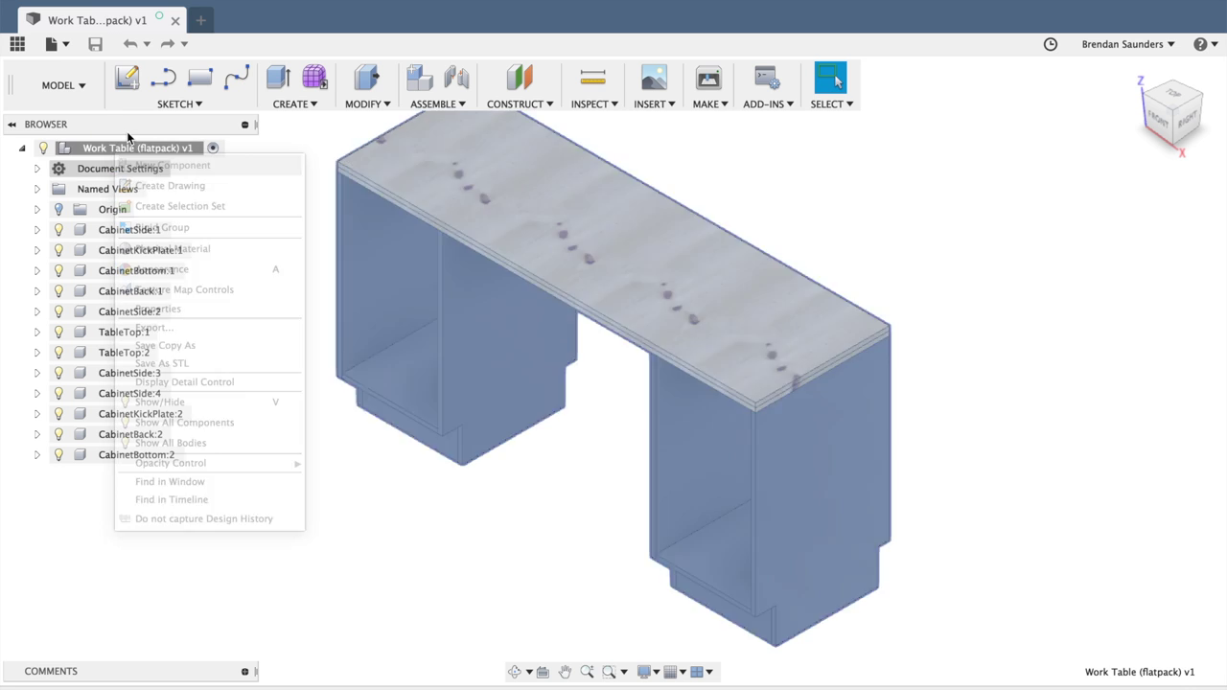
left_click(132, 477)
left_click(132, 477)
type("Material")
key("Return")
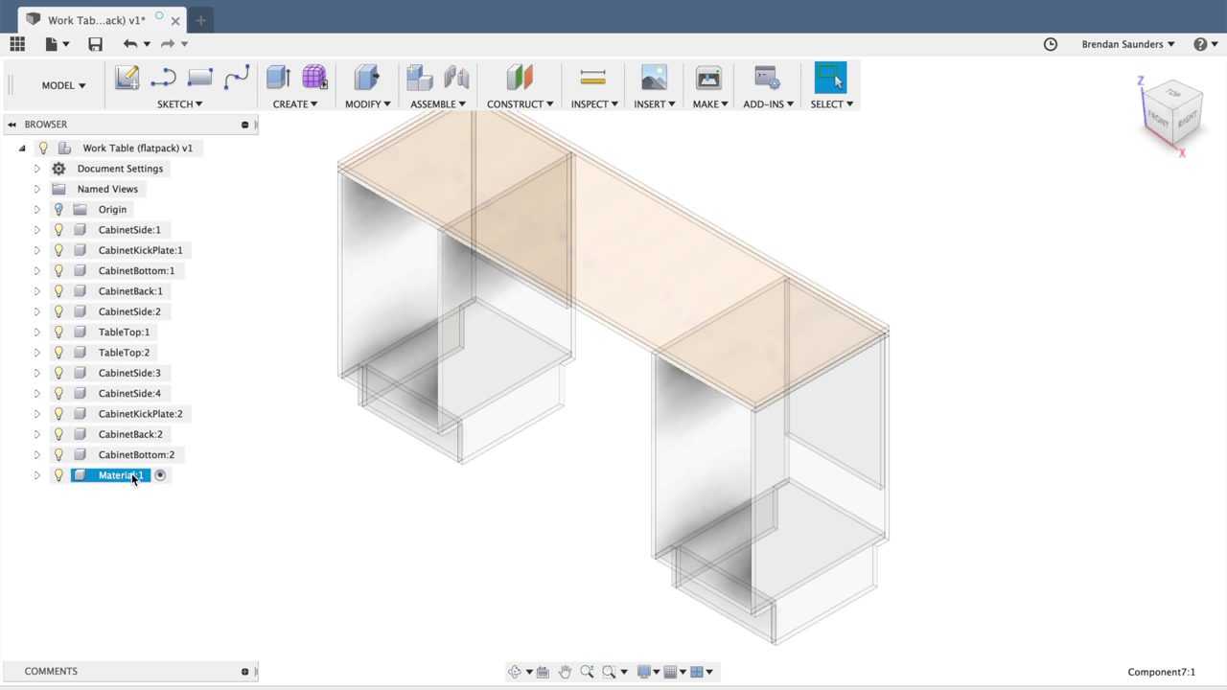
- Sketch a 48 by 96 in rectangle on the horizontal plane beside the table and finish the sketch
left_click(127, 77)
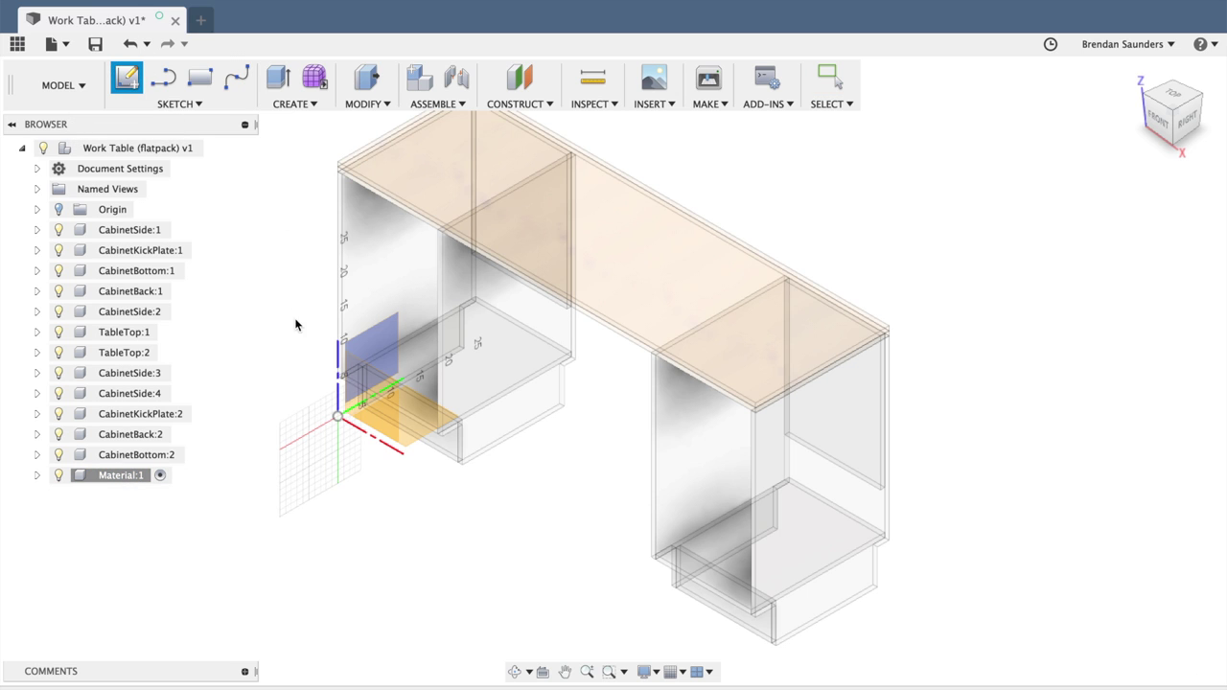
left_click(357, 437)
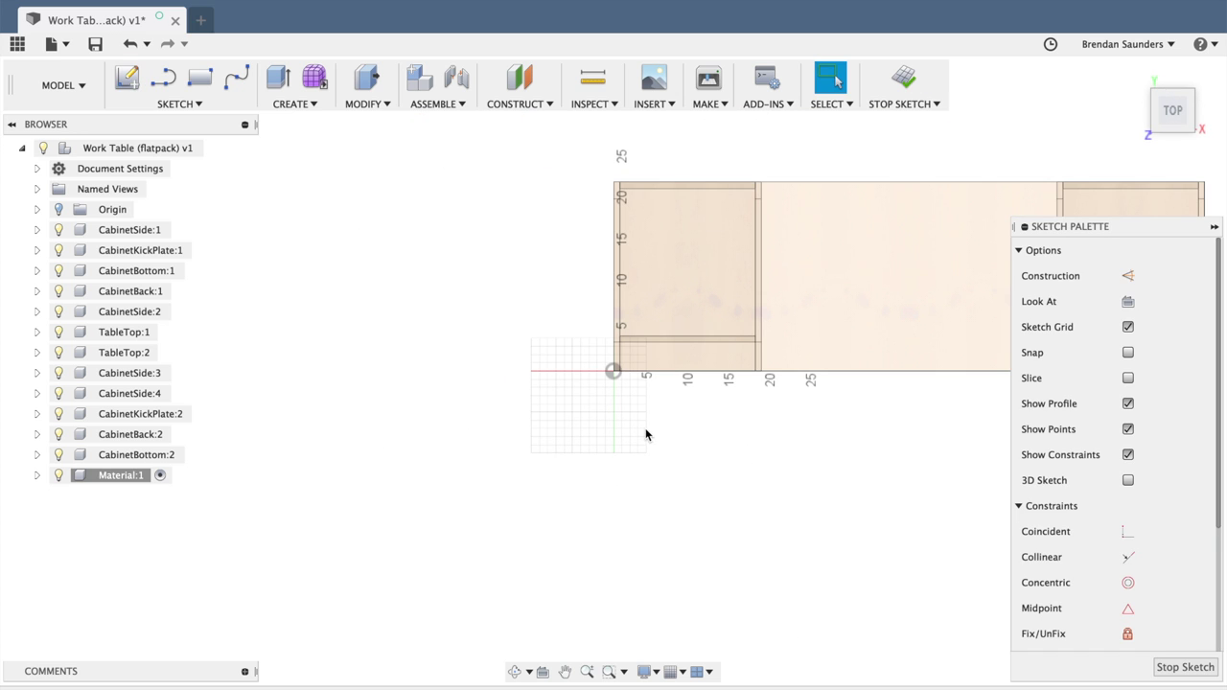
key("r")
left_click(613, 371)
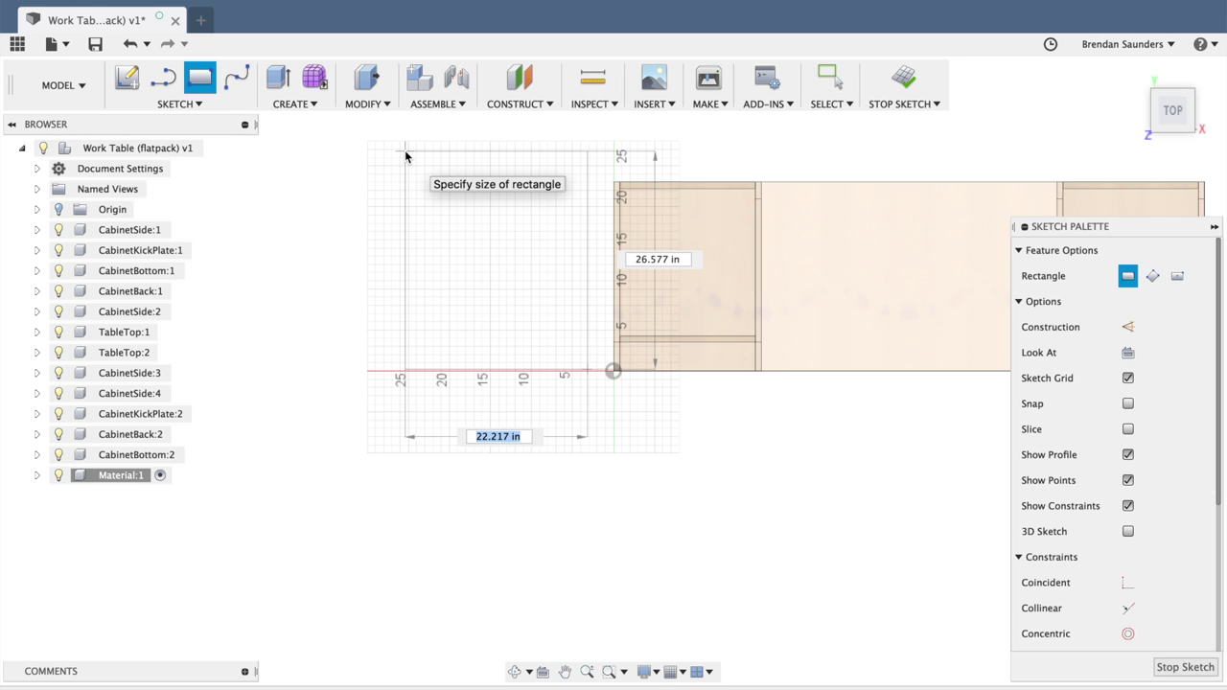
type("48")
key("Tab")
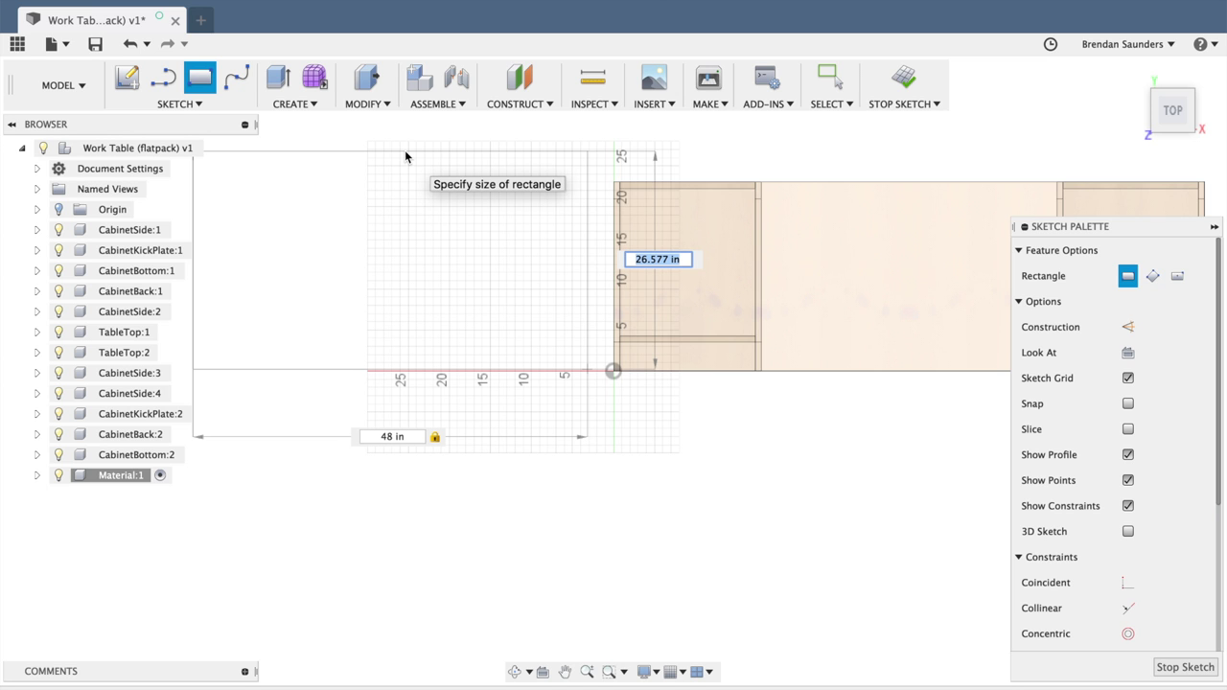
type("36")
key("Return")
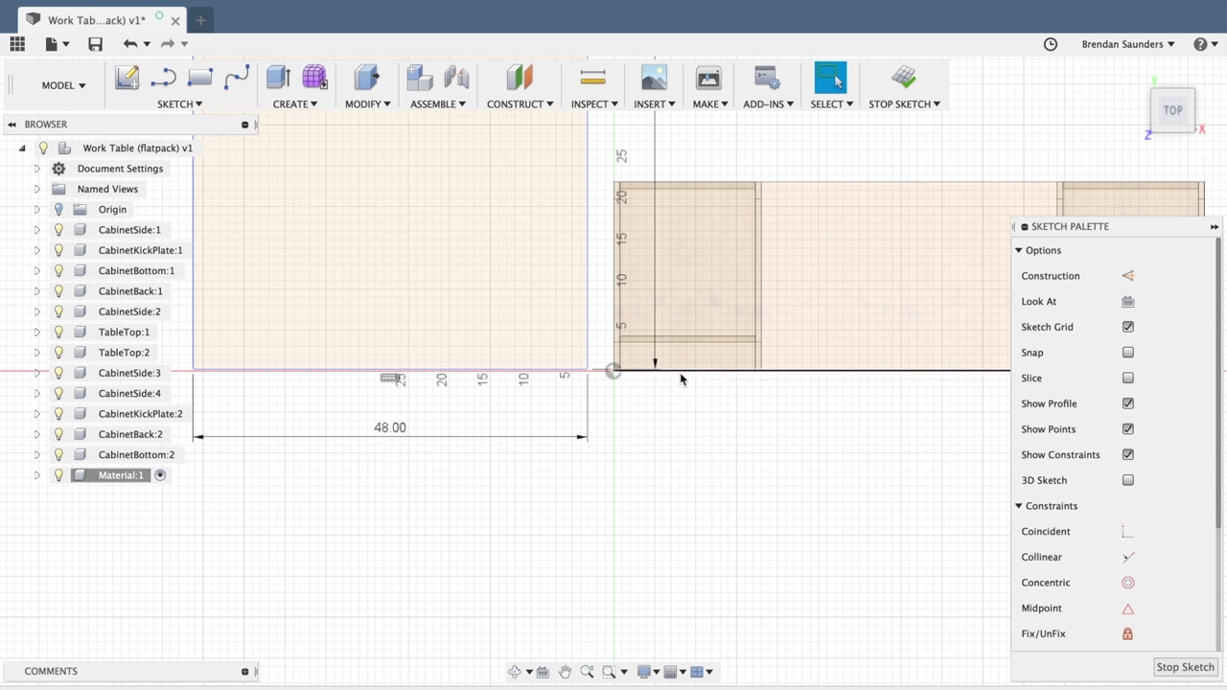
left_click(1185, 667)
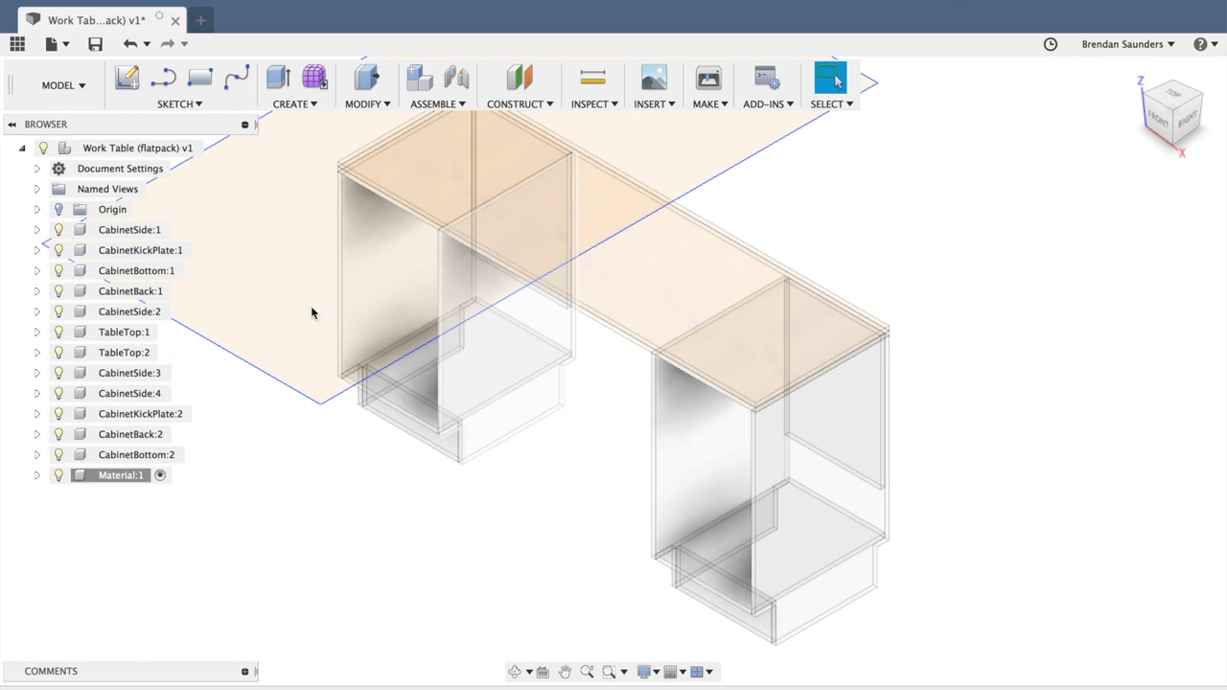
- Extrude the rectangular sheet profile by the ply parameter as a new body
left_click(290, 309)
left_click(279, 288)
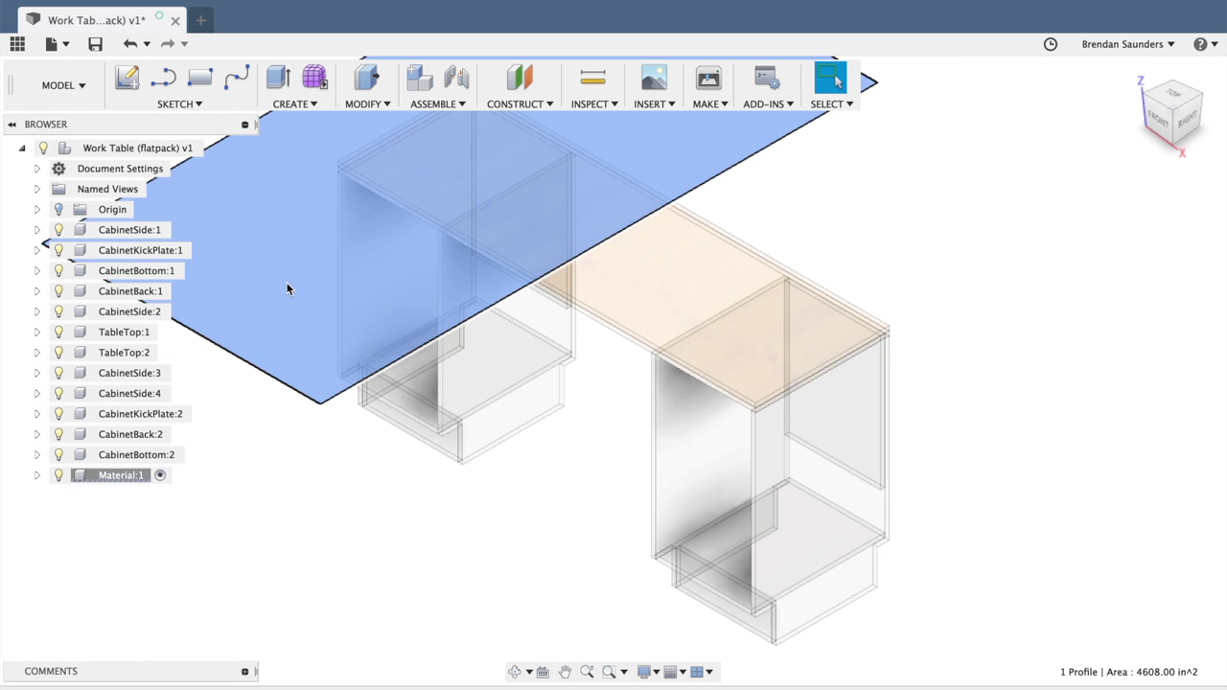
type("e")
type("ply")
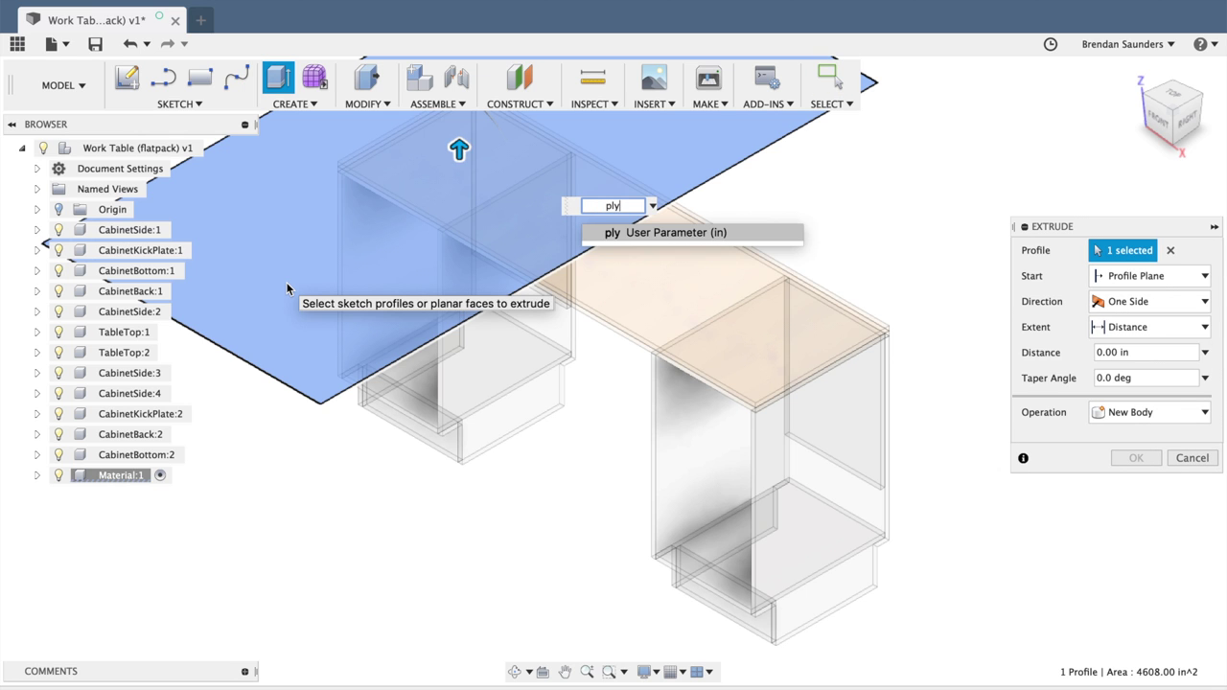
key("Return")
key("Return")
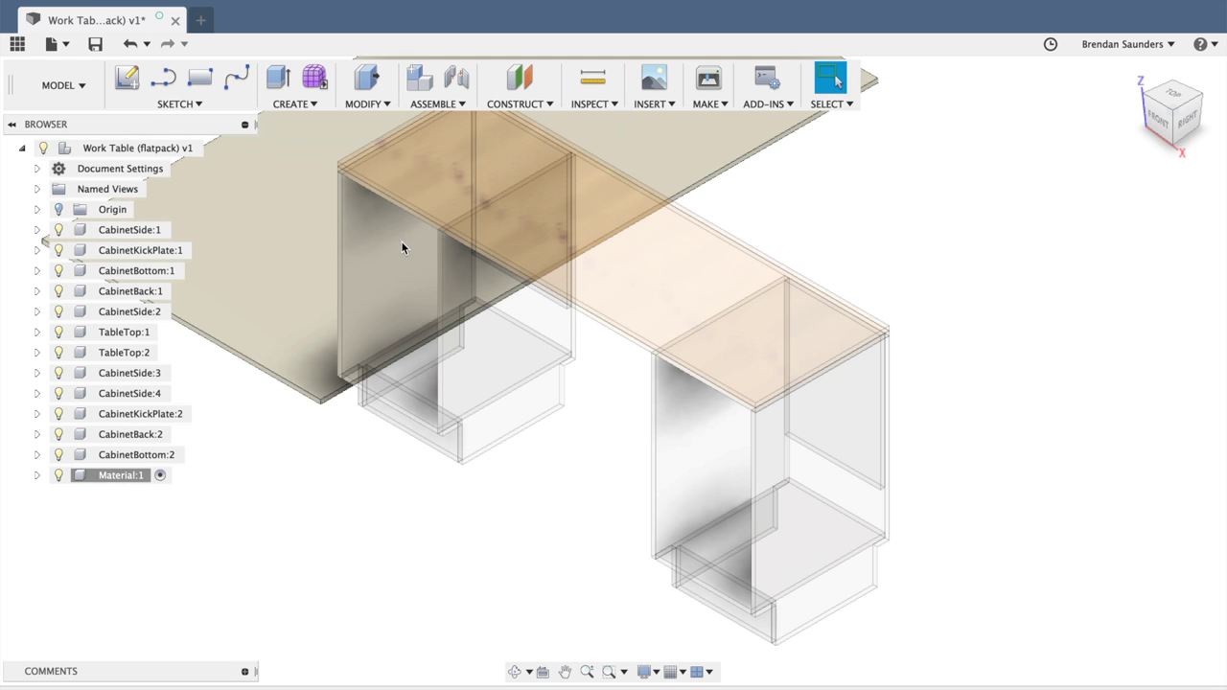
- Hide all cabinet and table top components, leaving only the Material sheet visible
left_click(59, 233)
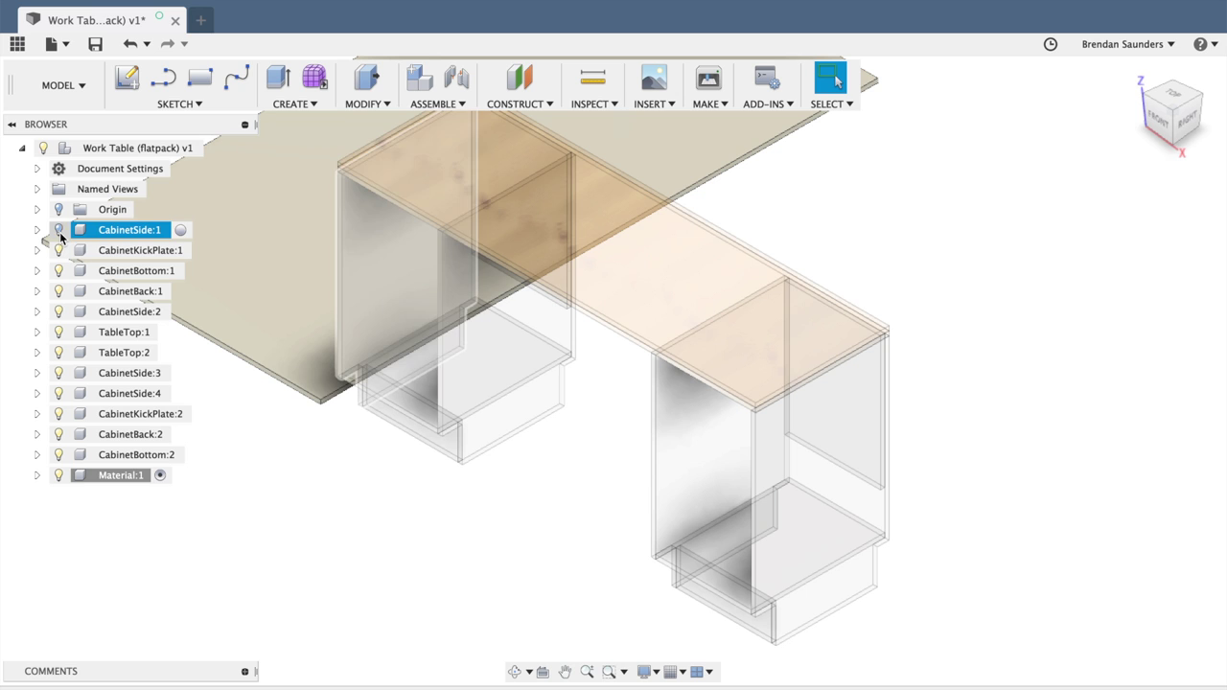
left_click(60, 230)
left_click(59, 250)
left_click(60, 271)
left_click(60, 291)
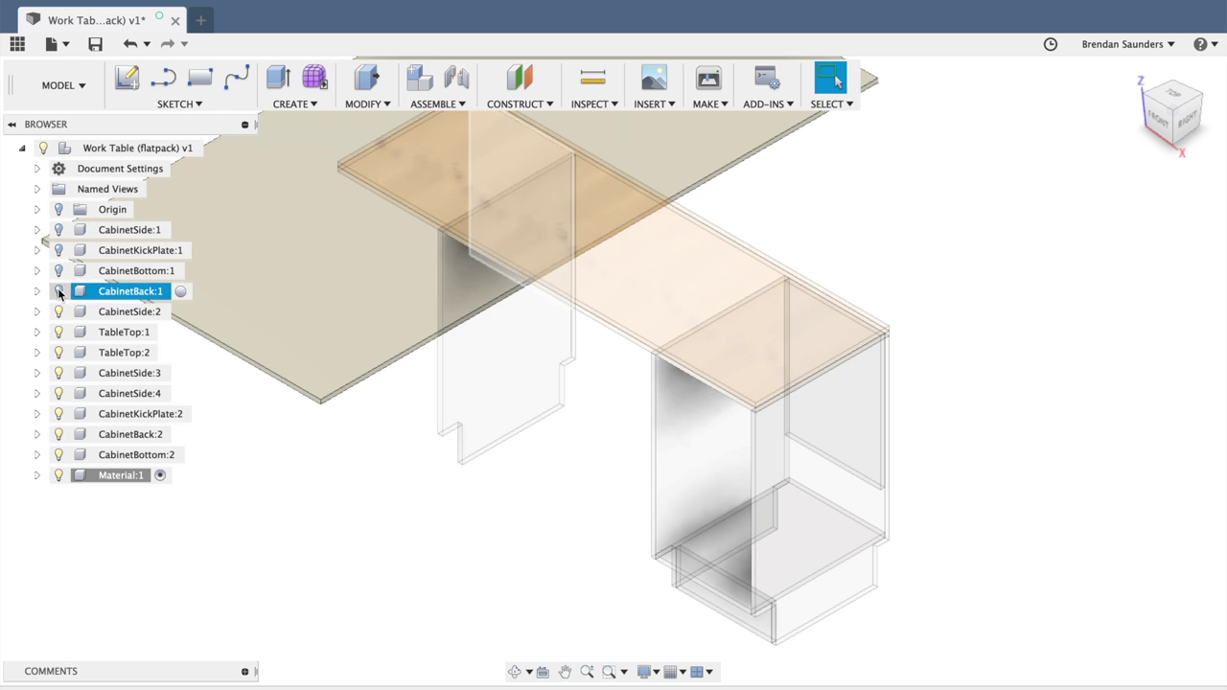
left_click(59, 312)
left_click(60, 331)
left_click(59, 352)
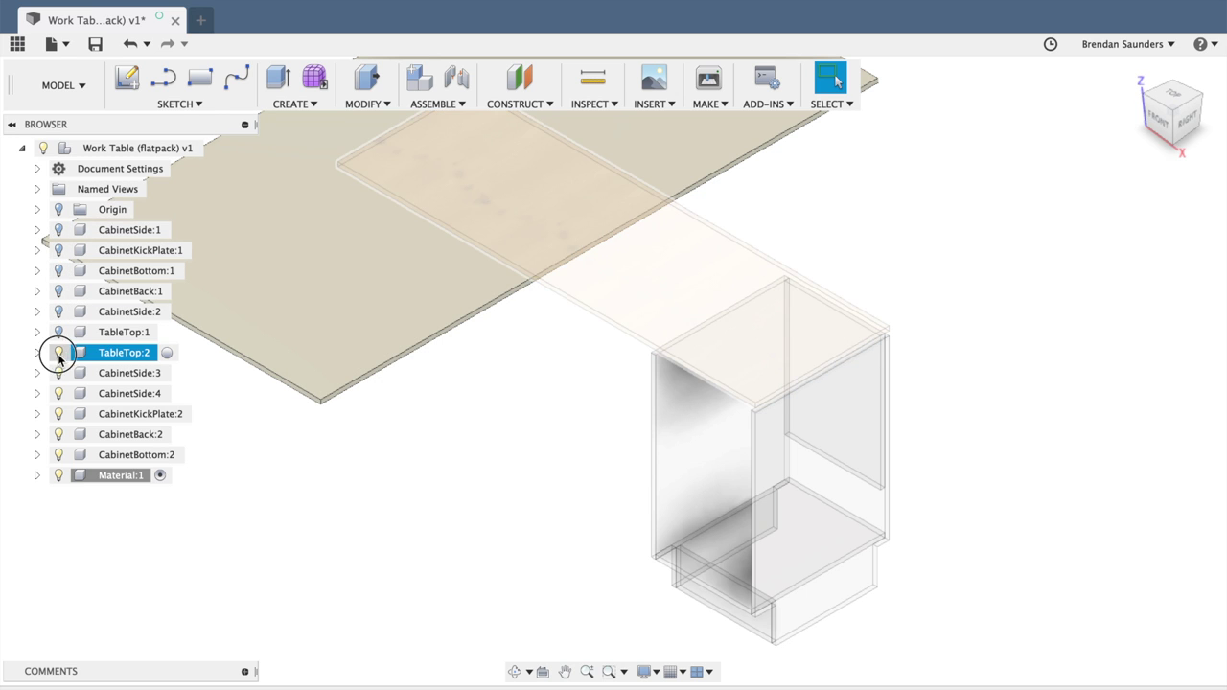
left_click(60, 373)
left_click(59, 394)
left_click(59, 415)
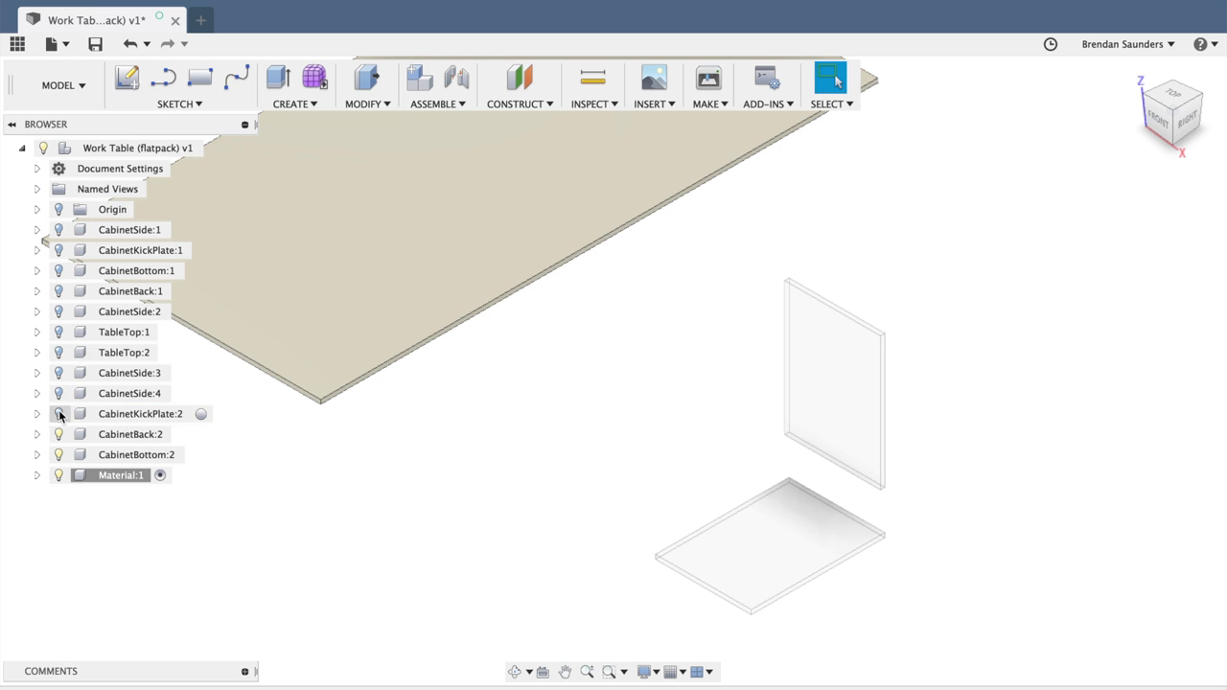
left_click(60, 435)
left_click(60, 454)
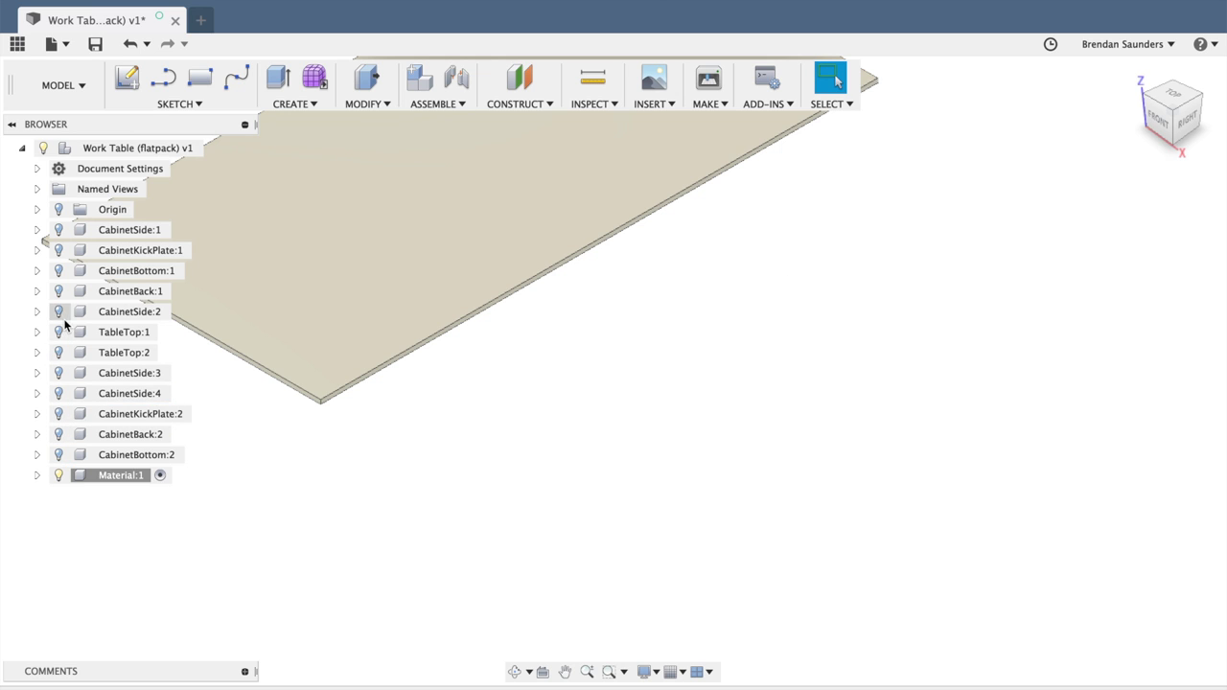
- Show TableTop:1 and rigidly join its top corner to a near corner of the Material sheet, rotated to run along the long edge
left_click(60, 332)
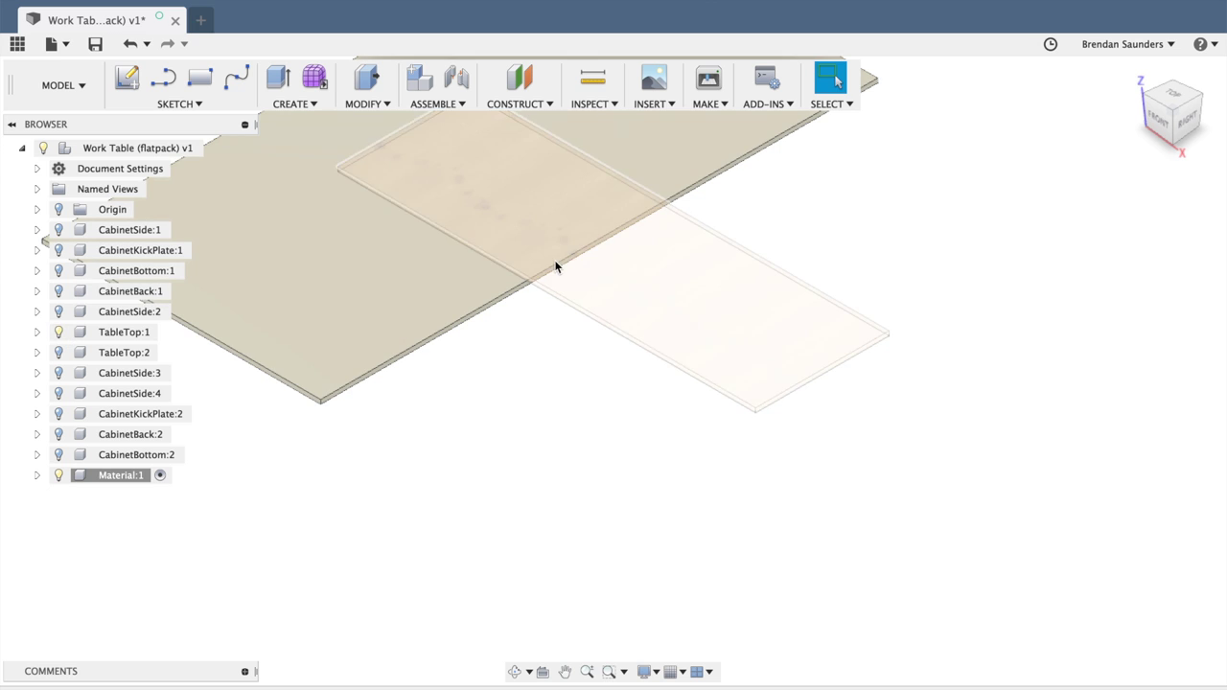
left_click(565, 672)
left_click_drag(594, 381, 759, 560)
key("Escape")
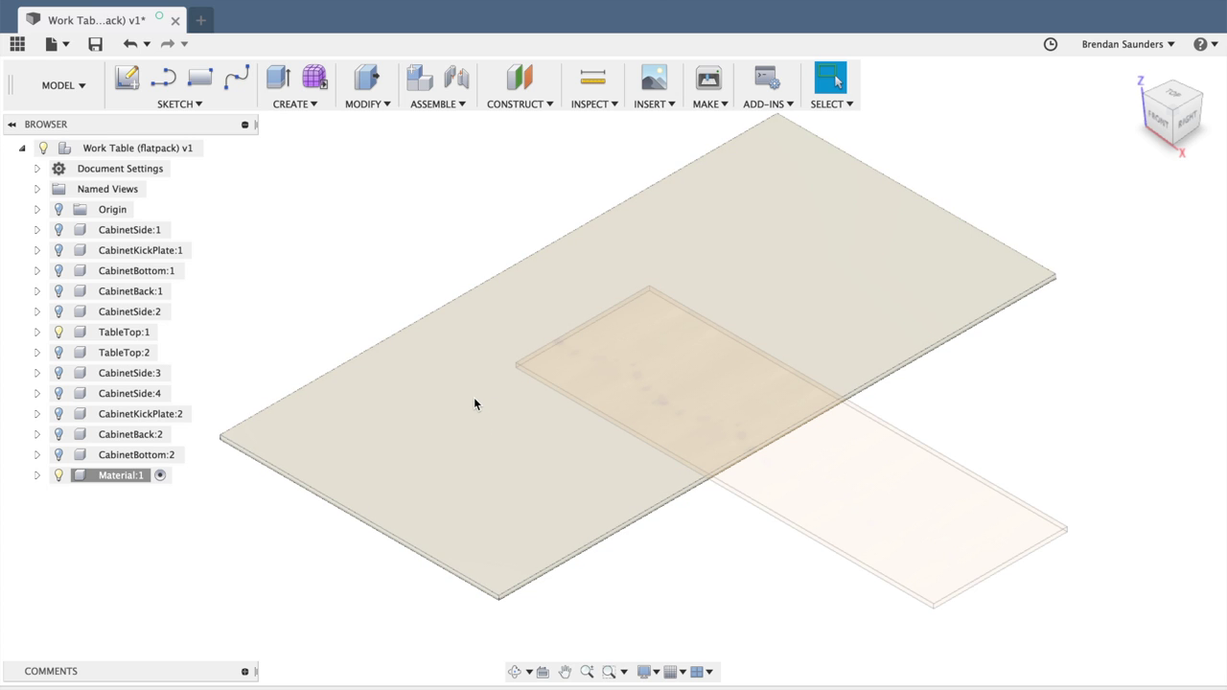
key("j")
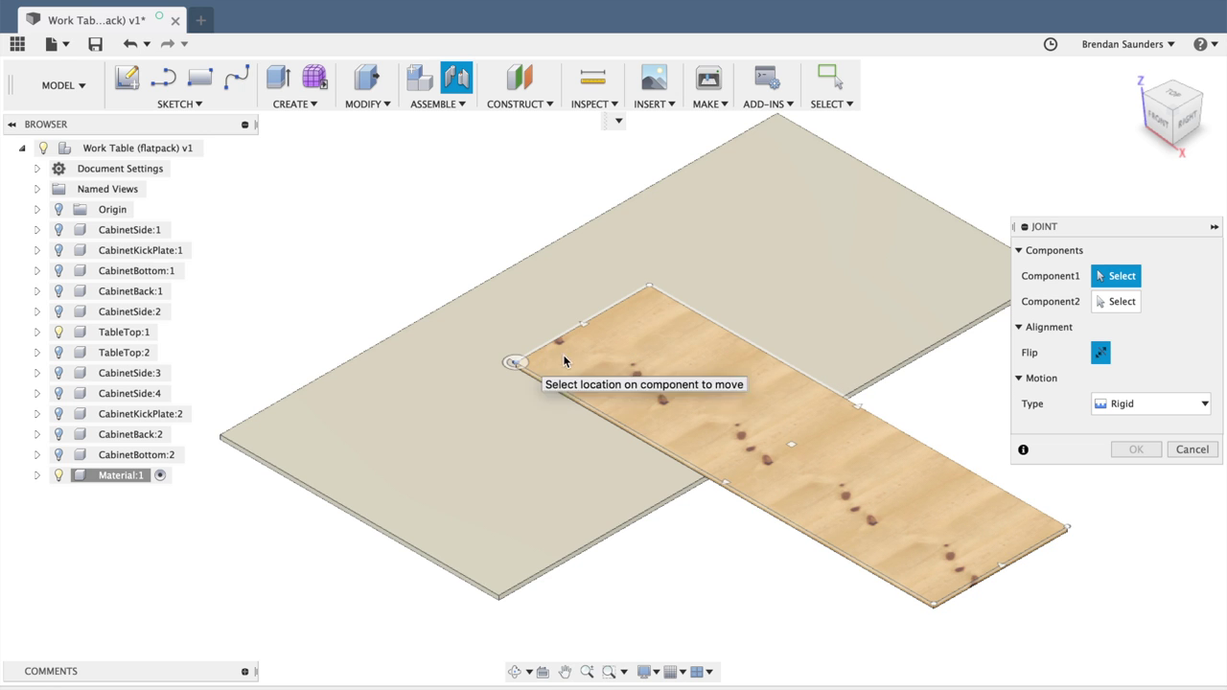
left_click(649, 292)
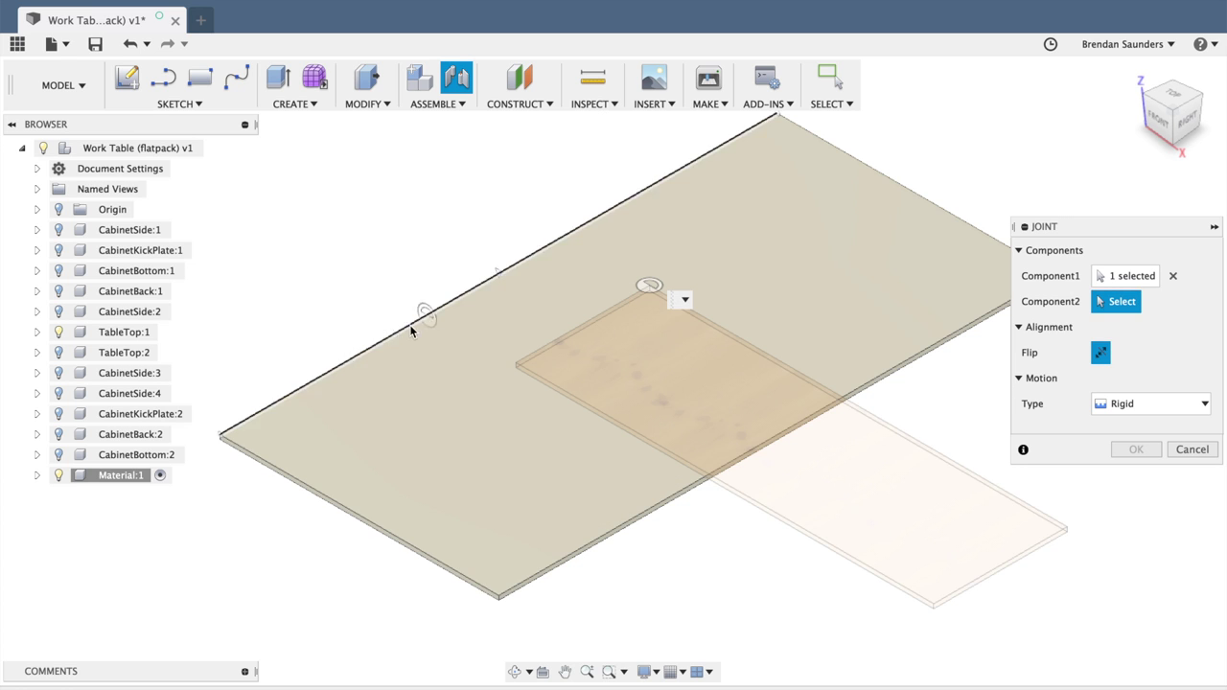
left_click(227, 437)
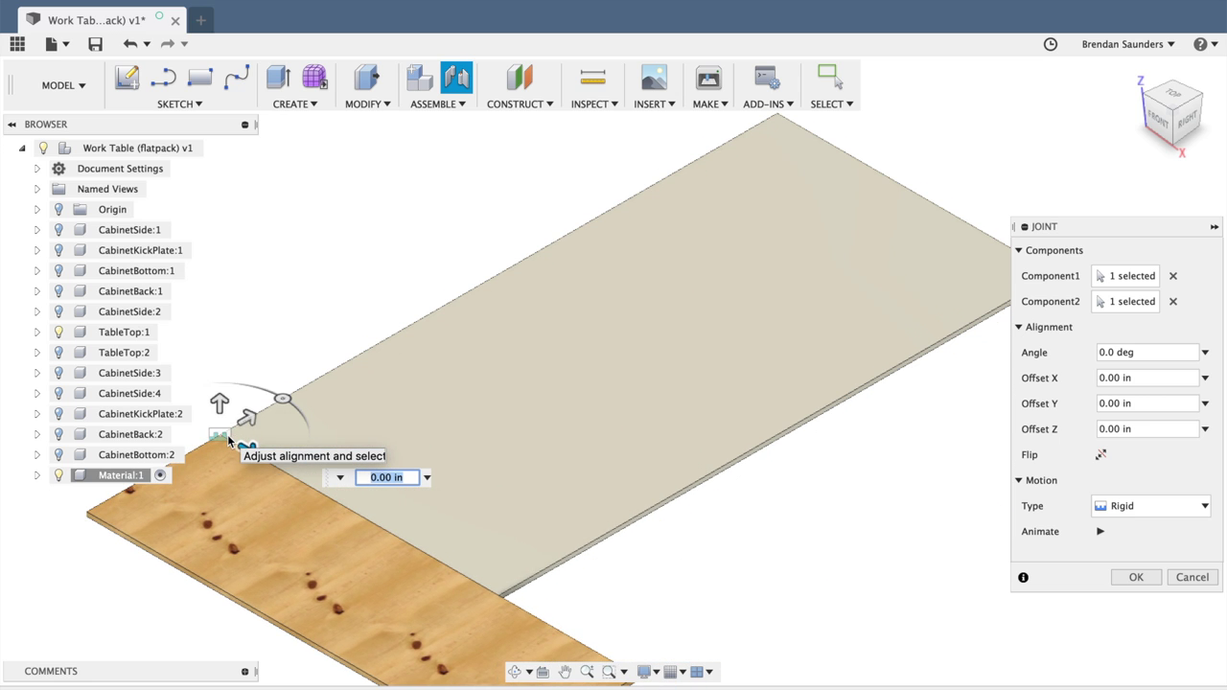
left_click_drag(284, 398, 151, 384)
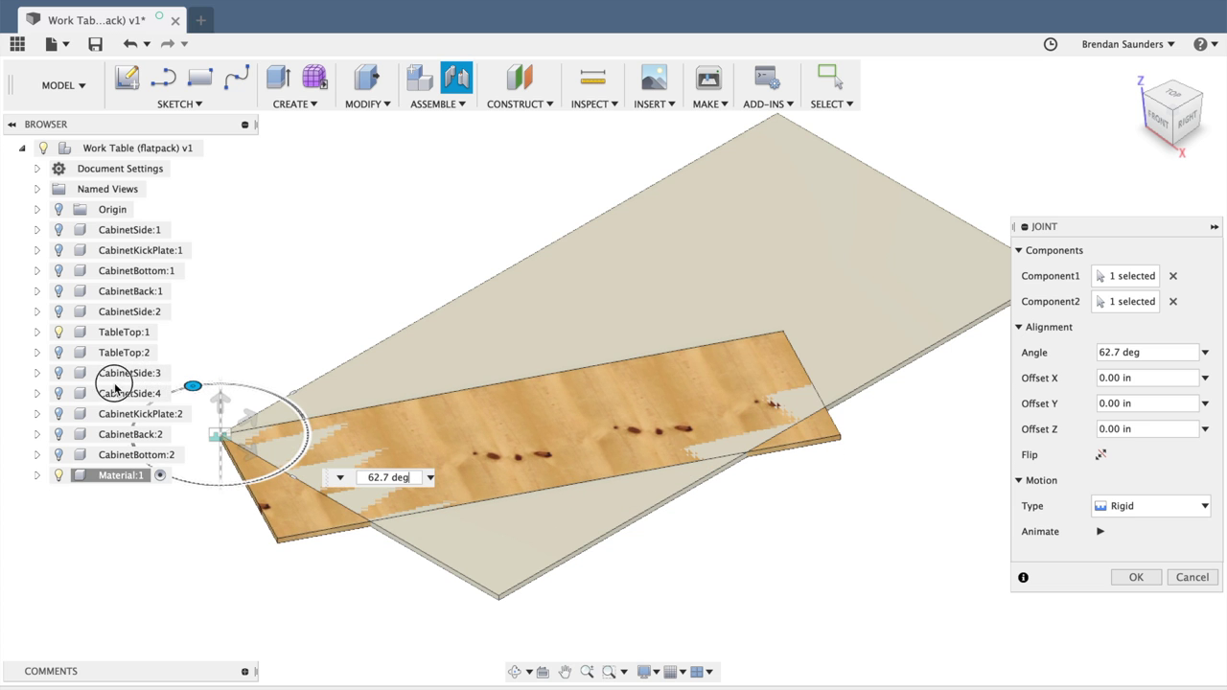
left_click_drag(116, 453, 134, 489)
left_click_drag(161, 447, 207, 416)
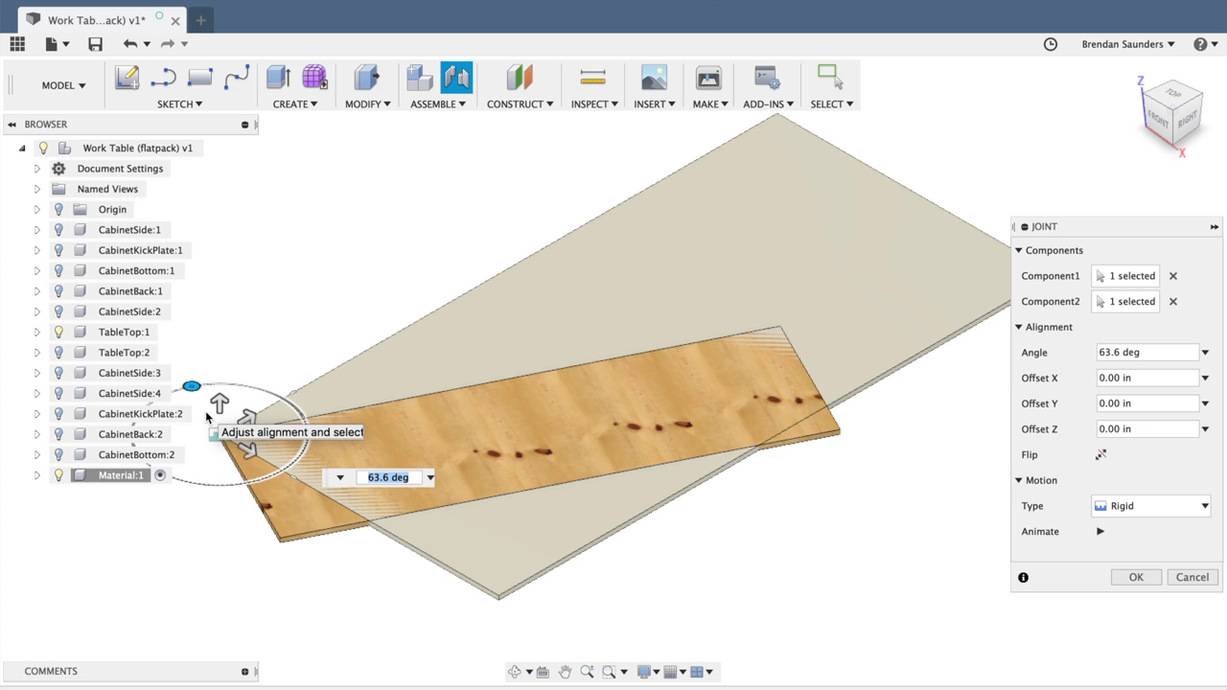
key("Return")
key("Return")
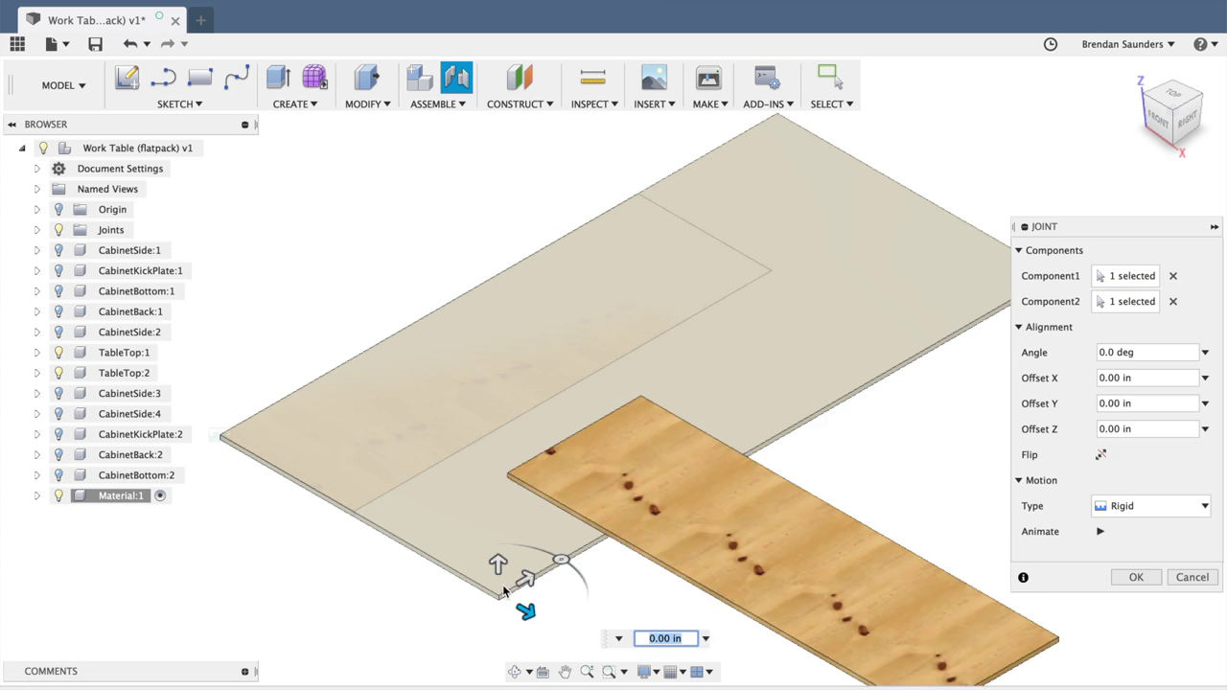
- Rotate TableTop:2 by 90 degrees at the Material sheet's other near corner and complete its rigid joint
type("90")
key("Return")
left_click(1130, 578)
- Show CabinetBack:2 and rigidly join its corner to a far corner of the Material sheet, flipped and turned to lie within the sheet
left_click(58, 455)
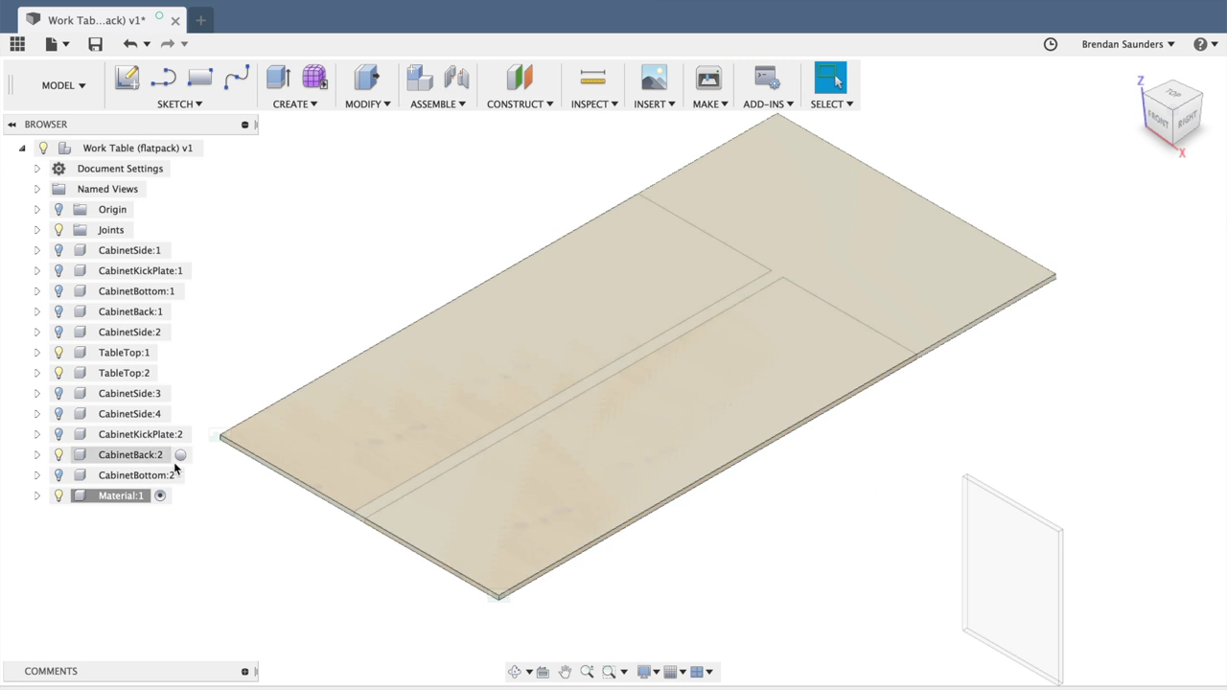
key("j")
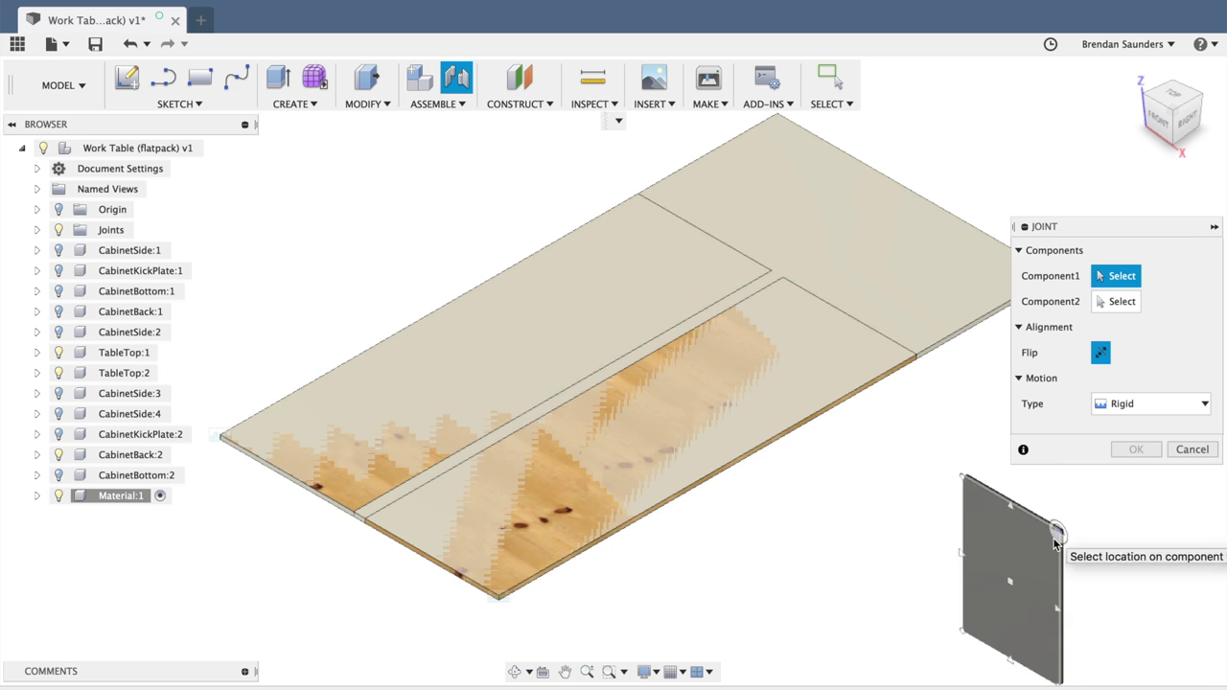
left_click(1057, 539)
left_click(499, 591)
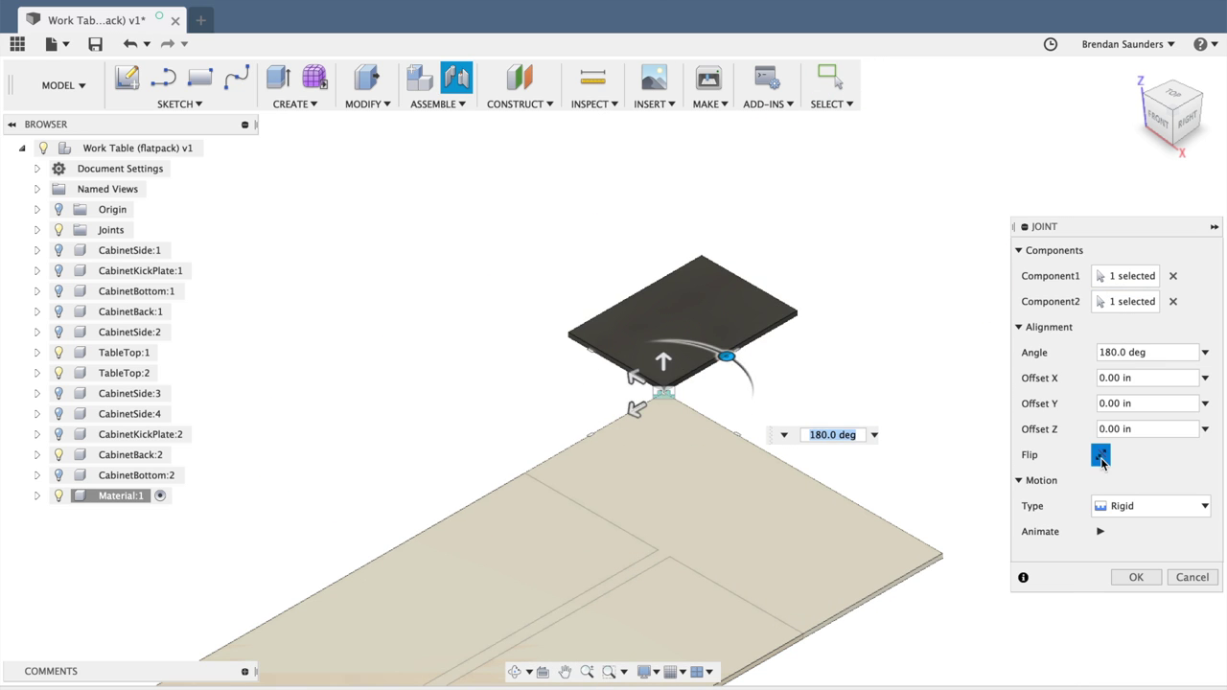
left_click(1101, 457)
left_click_drag(770, 307, 671, 331)
left_click(1136, 578)
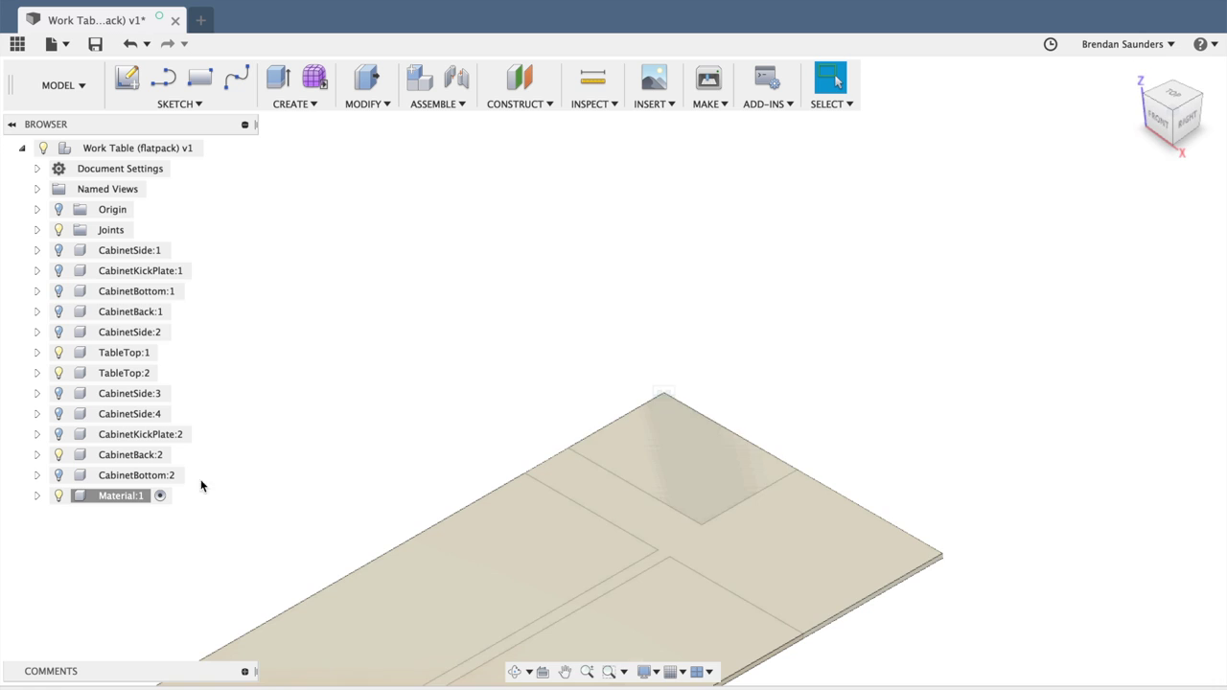
- Rigidly join CabinetBack:1 to the remaining far corner of the Material sheet, lying flat beside the other cabinet back
scroll(571, 489, "up", 3)
key("j")
left_click(559, 493)
left_click(877, 240)
left_click_drag(876, 241, 882, 240)
key("Return")
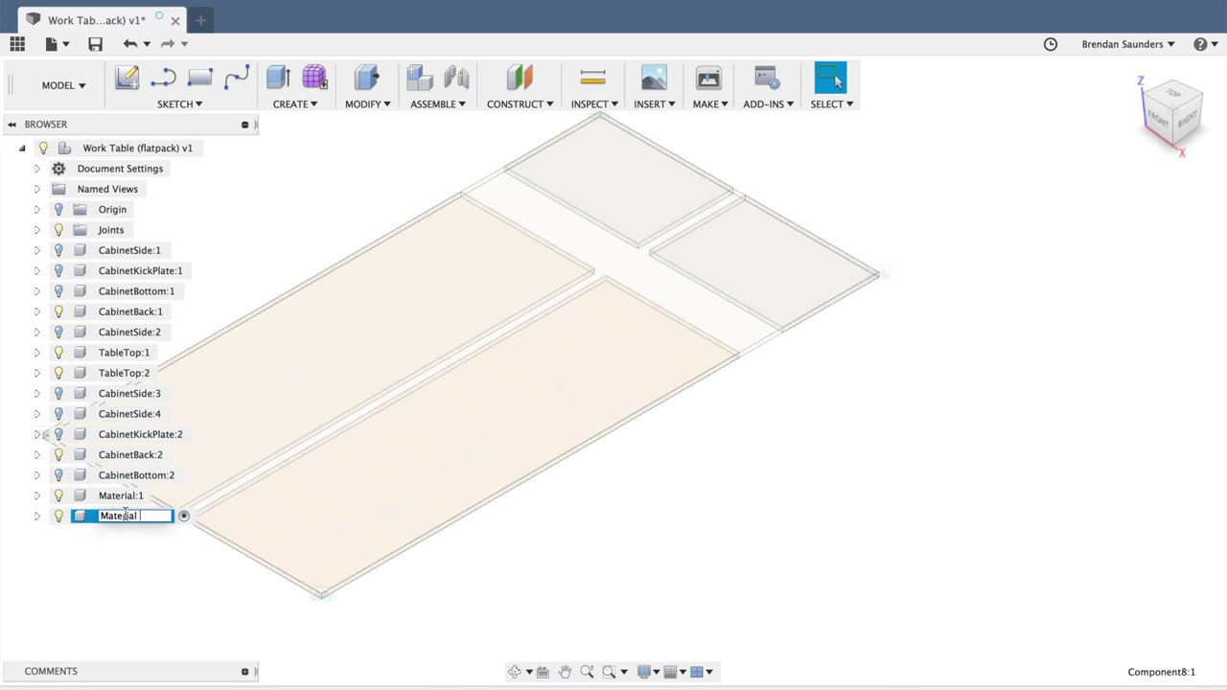
- Name the second sheet component Material2
type("2")
key("Return")
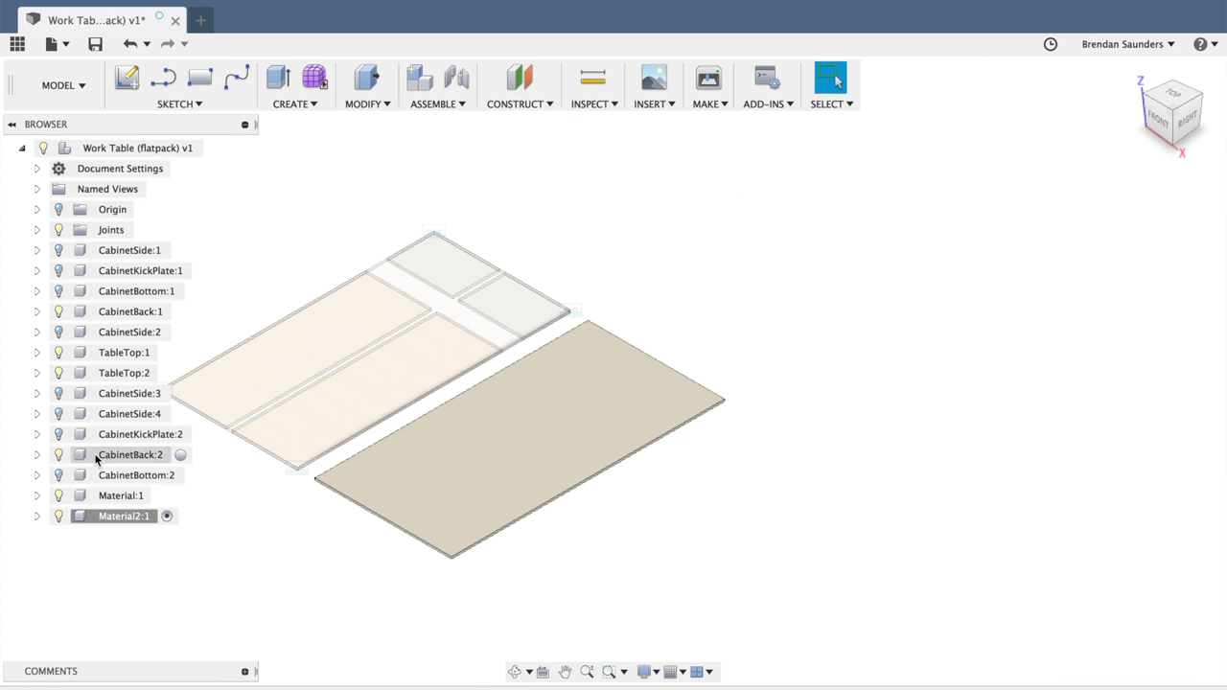
- Rigidly join CabinetSide:1 to a near corner of the Material2 sheet so that it lies flat within the sheet
scroll(438, 403, "up", 3)
key("j")
left_click(321, 261)
left_click(211, 544)
left_click_drag(241, 556, 254, 614)
key("Return")
- Rigidly join CabinetSide:2 to the other near corner of Material2, rotated -90 degrees with an X offset of about -18.88 in
key("j")
left_click(354, 412)
left_click(438, 561)
left_click_drag(484, 662, 658, 447)
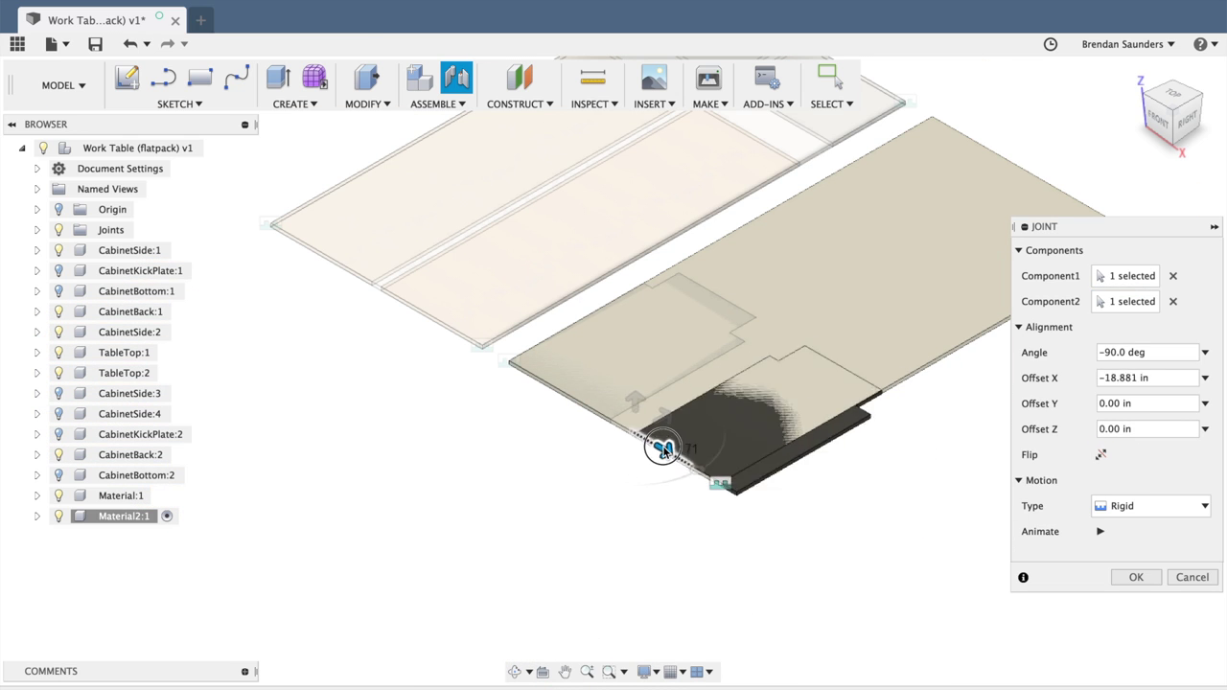
key("Return")
- Rigidly join CabinetSide:3 to the long edge of Material2 and shift it along the edge clear of CabinetSide:2
key("j")
left_click(726, 310)
left_click(926, 386)
left_click_drag(926, 387, 987, 369)
key("Return")
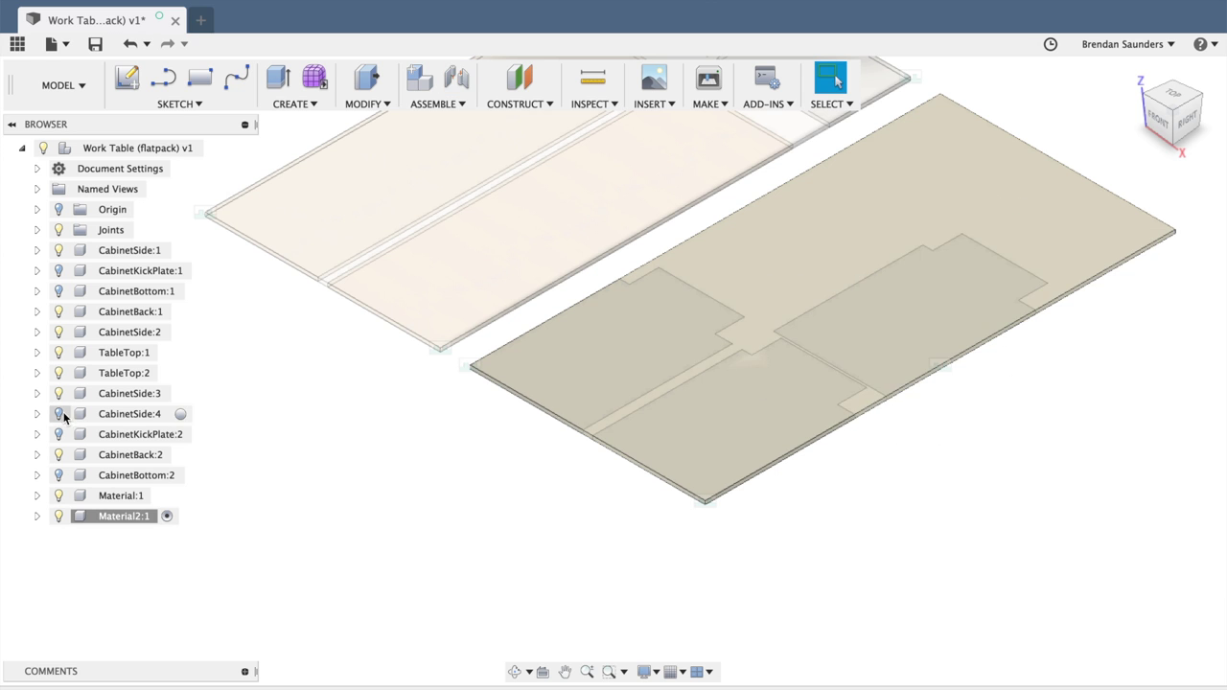
- Join CabinetSide:4 to the opposite long edge of Material2 with an X offset of about 10.993 in
key("j")
left_click(917, 303)
left_click_drag(726, 241, 877, 397)
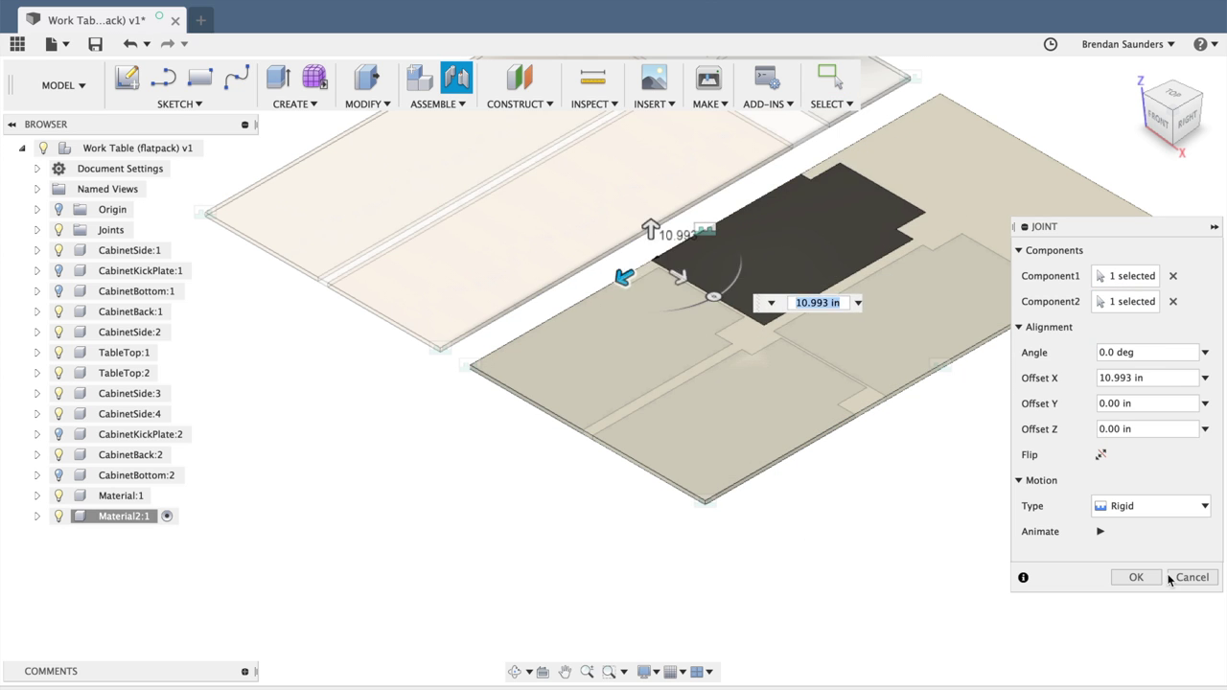